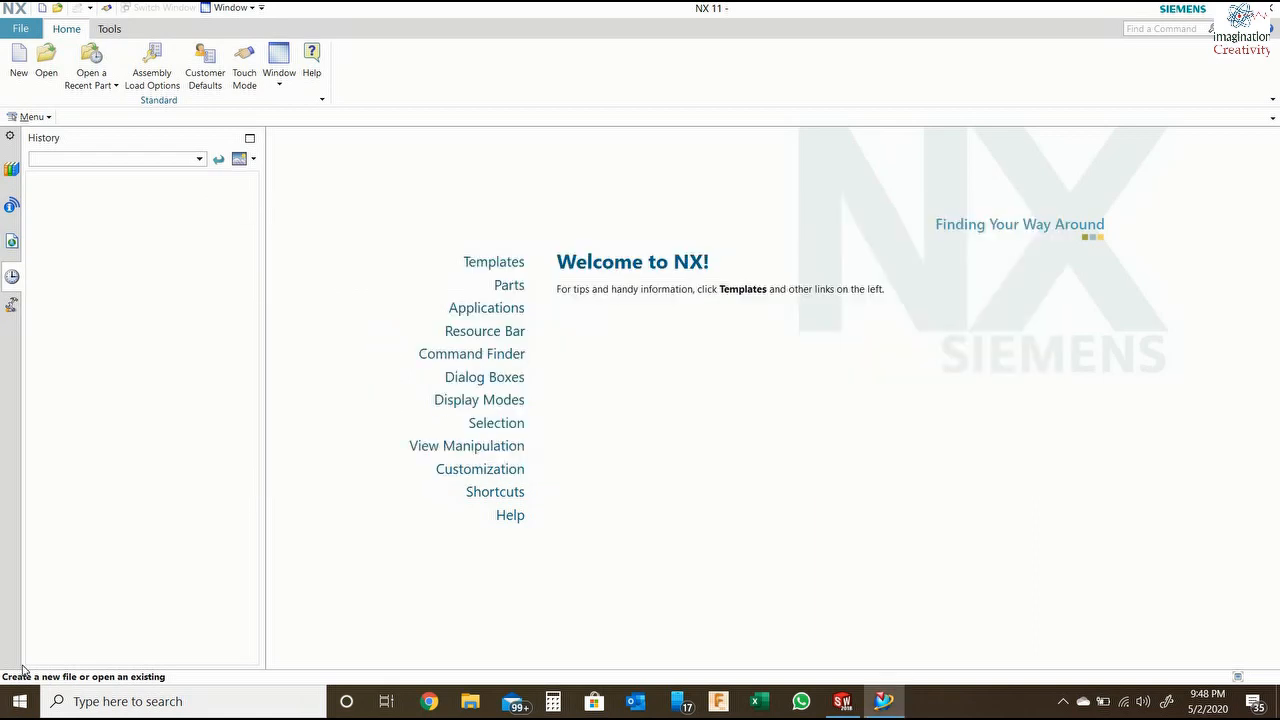
Switch to SOLIDWORKS and create a new part document.
key("alt+Tab")
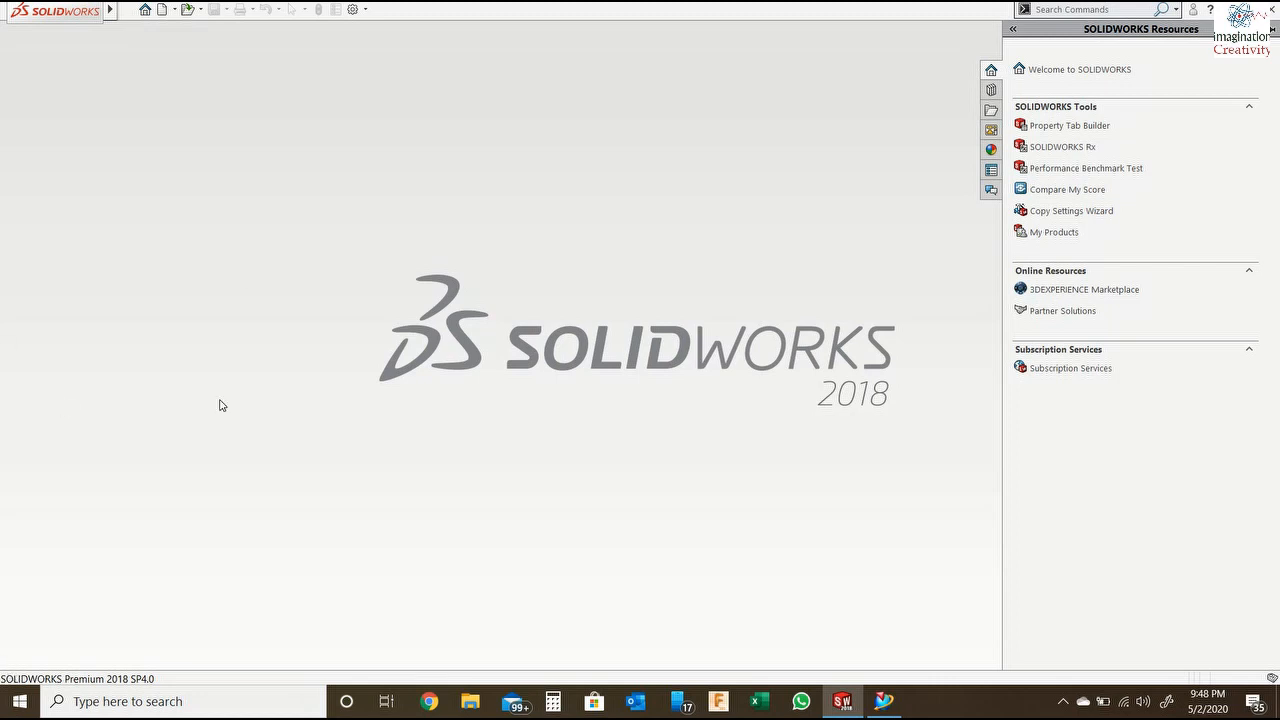
key("alt+Tab")
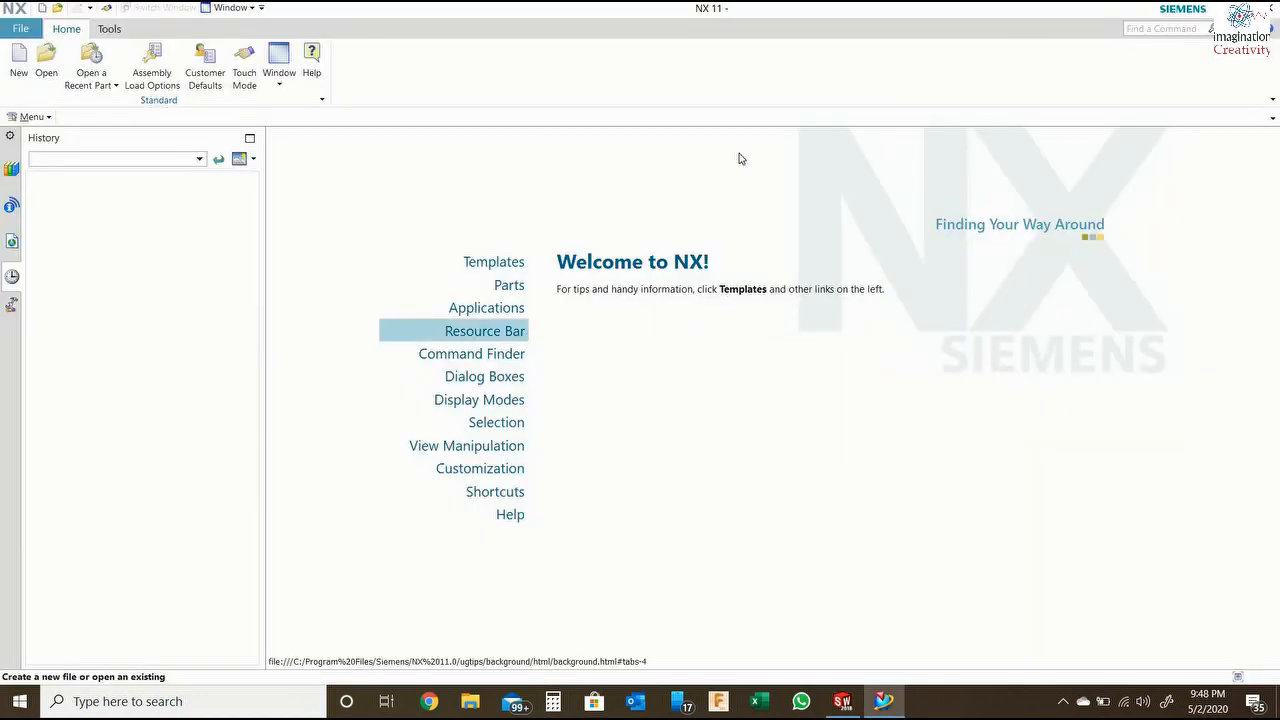
key("alt+Tab")
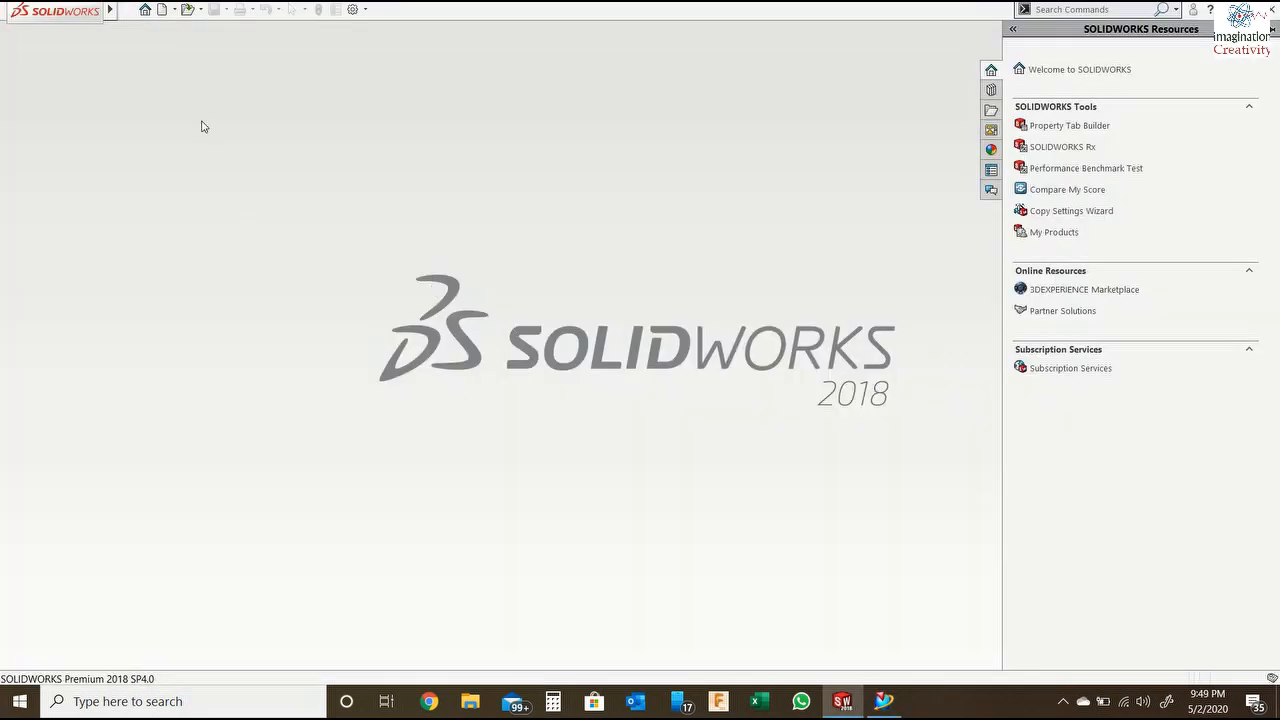
left_click(162, 12)
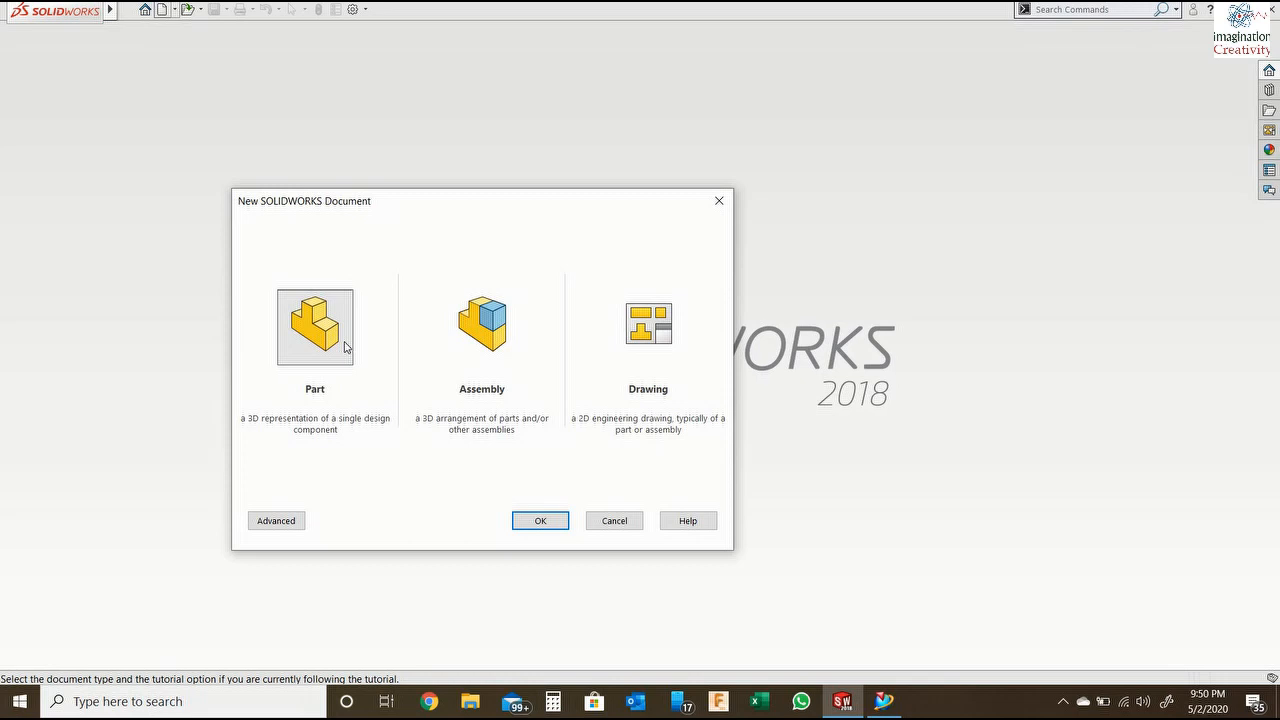
left_click(532, 521)
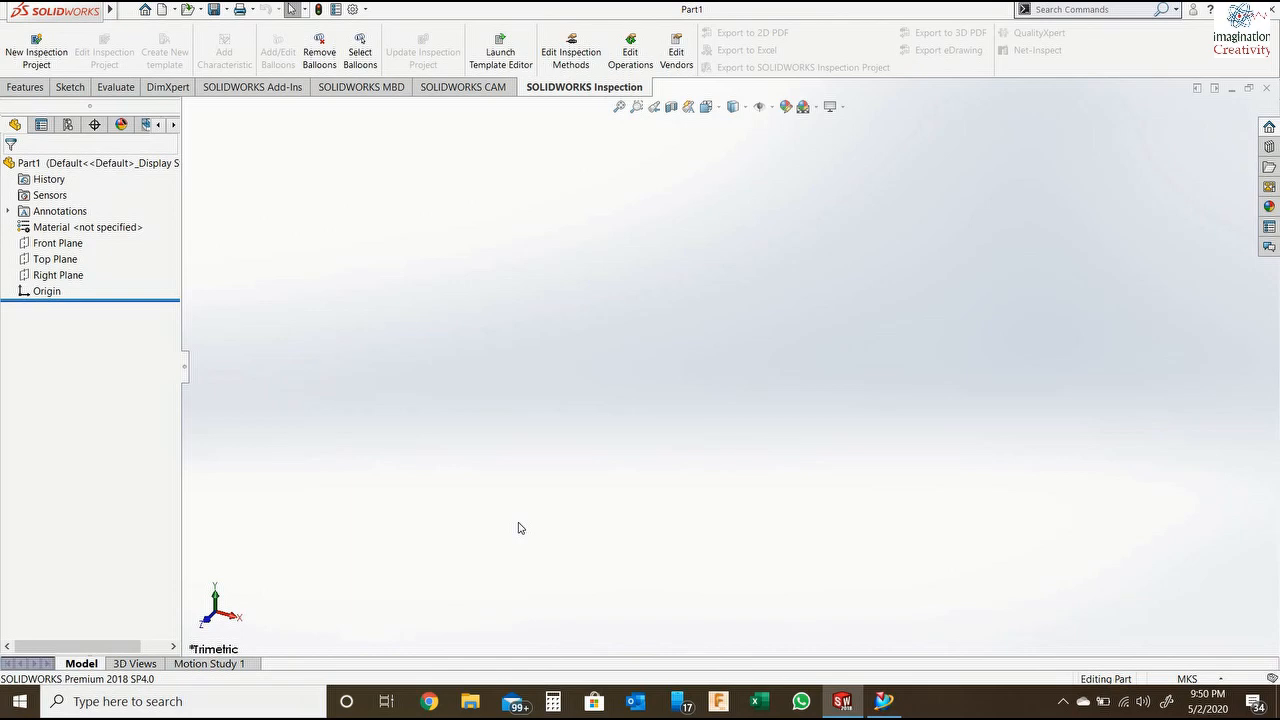
Switch to NX and create a new file model1.prt from the Model template in millimetres.
key("alt+Tab")
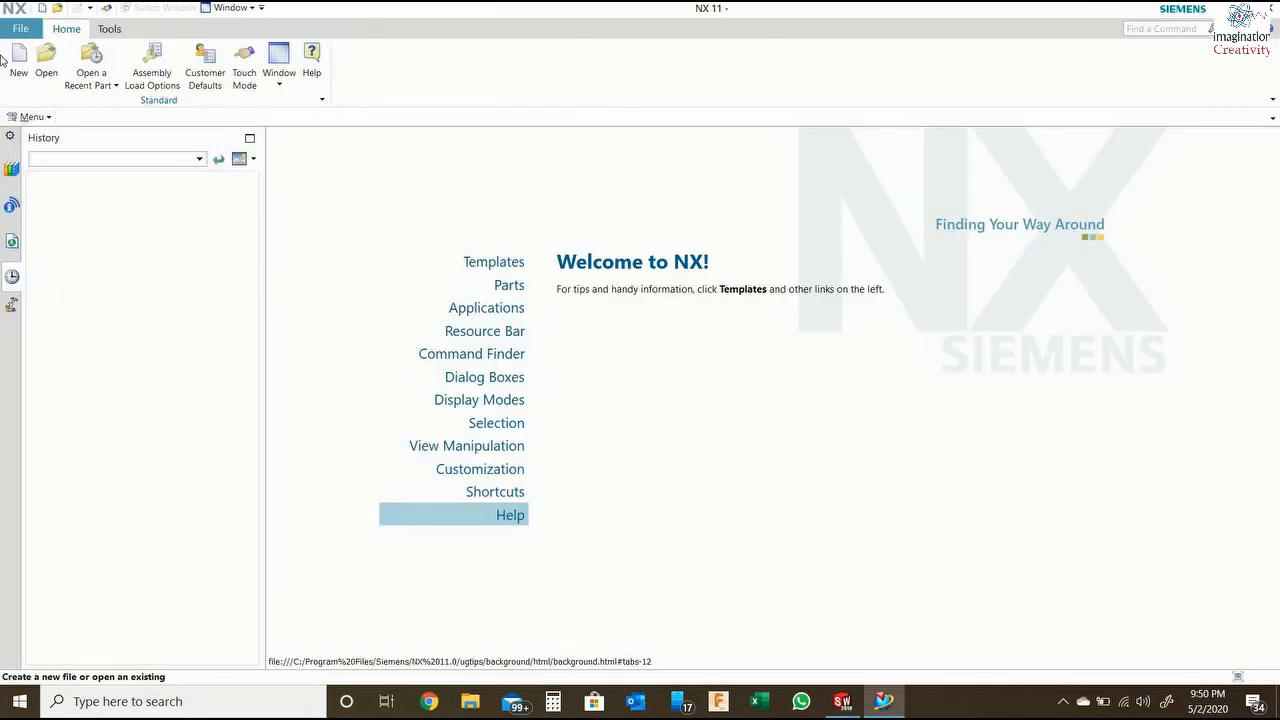
left_click(29, 70)
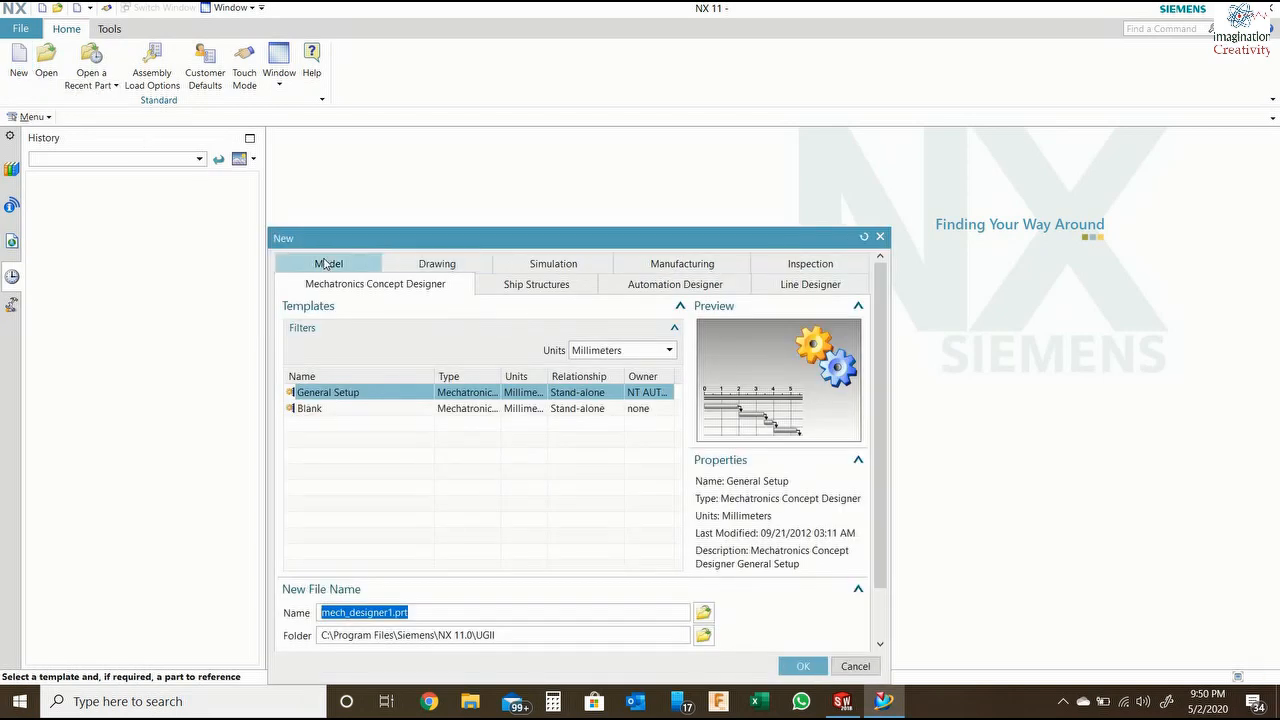
left_click(325, 263)
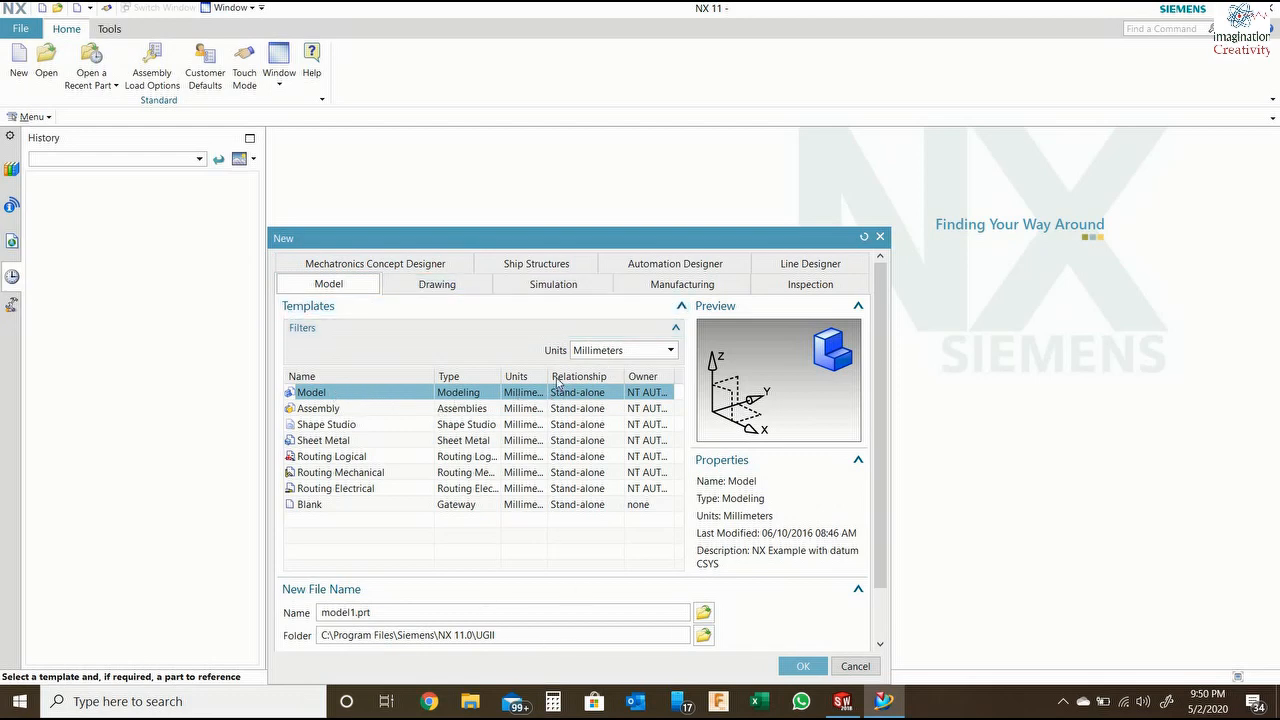
mouse_move(549, 374)
left_mouse_down()
mouse_move(630, 378)
mouse_move(562, 380)
left_mouse_up()
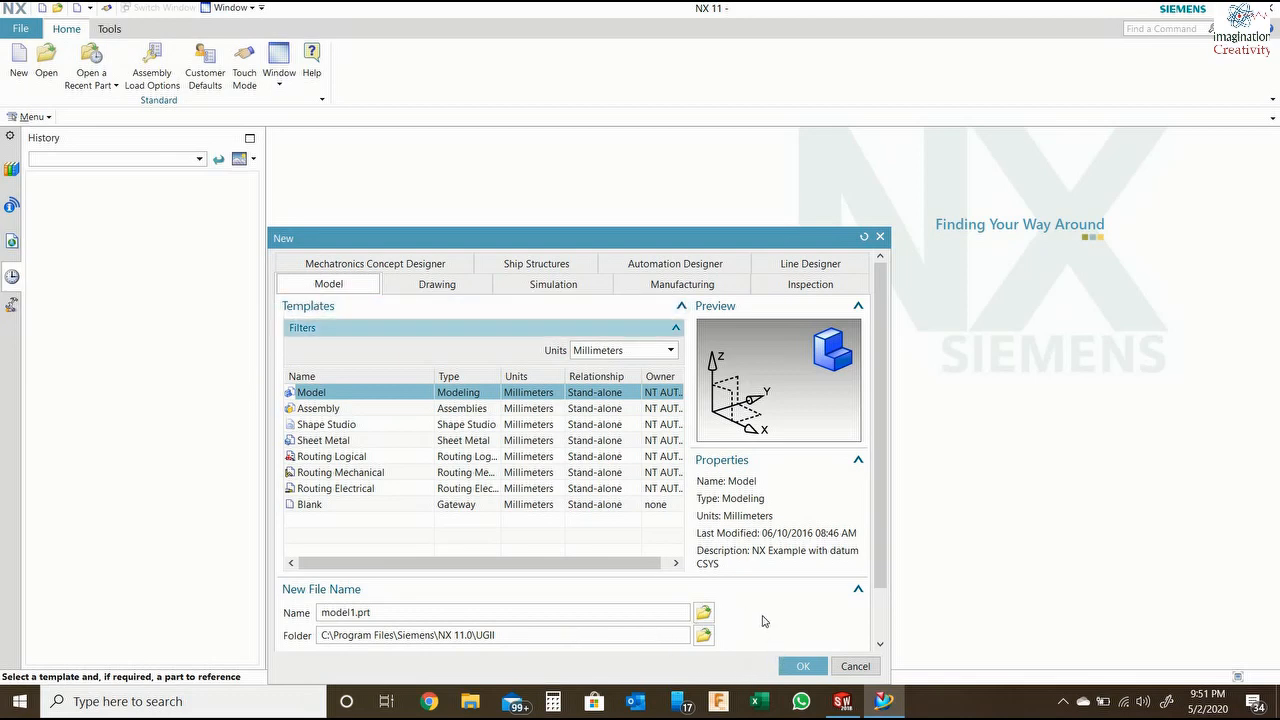
left_click(803, 665)
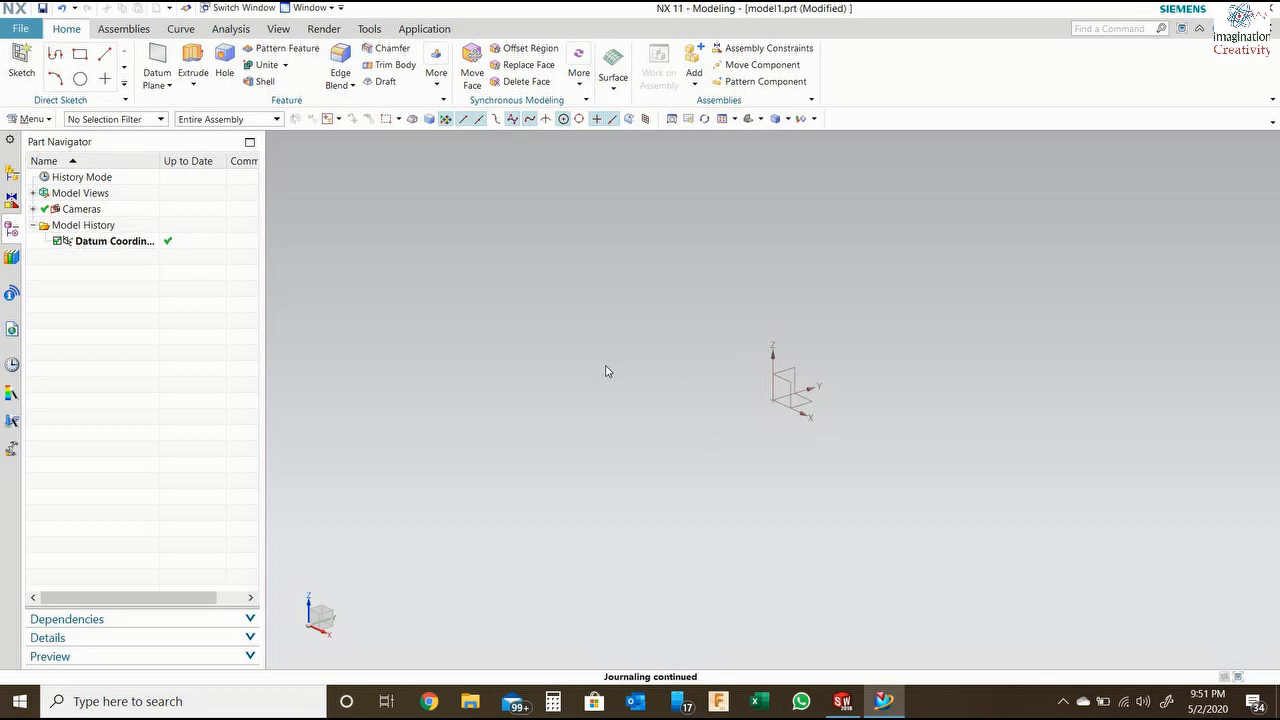
Compare the sketch tools in SOLIDWORKS and NX by switching between both programs, ending in SOLIDWORKS.
key("alt+Tab")
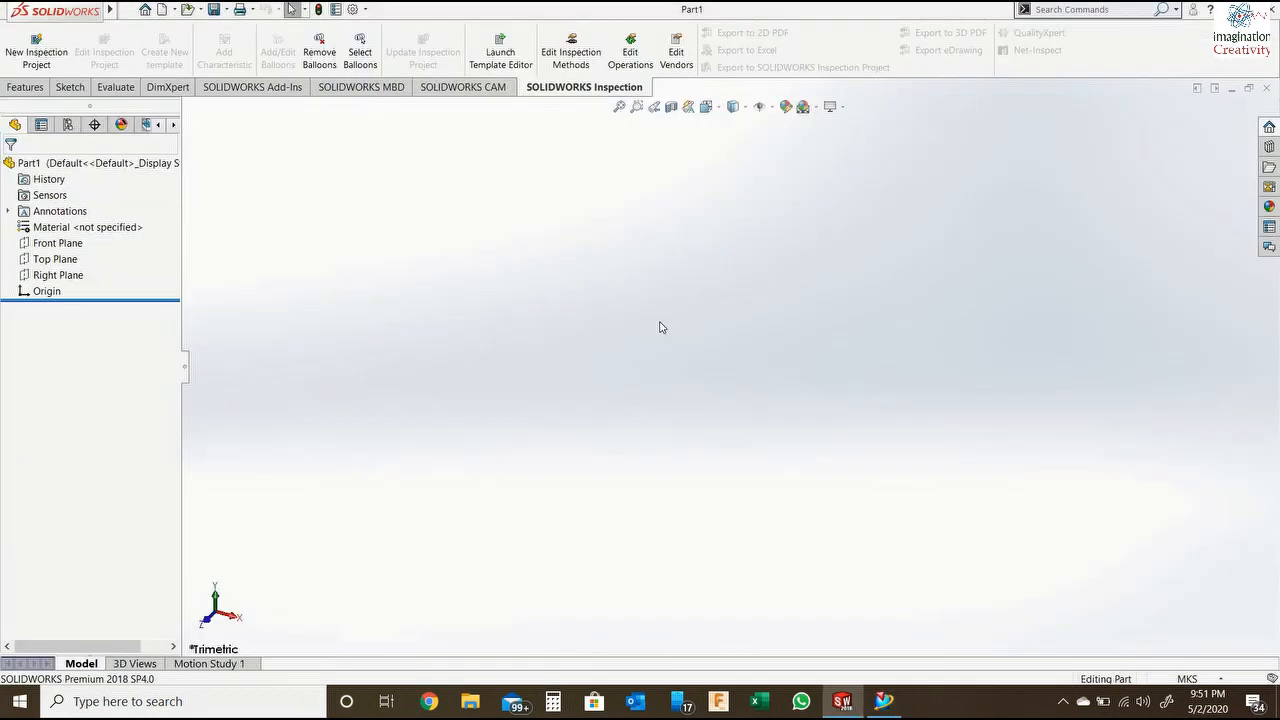
key("alt+Tab")
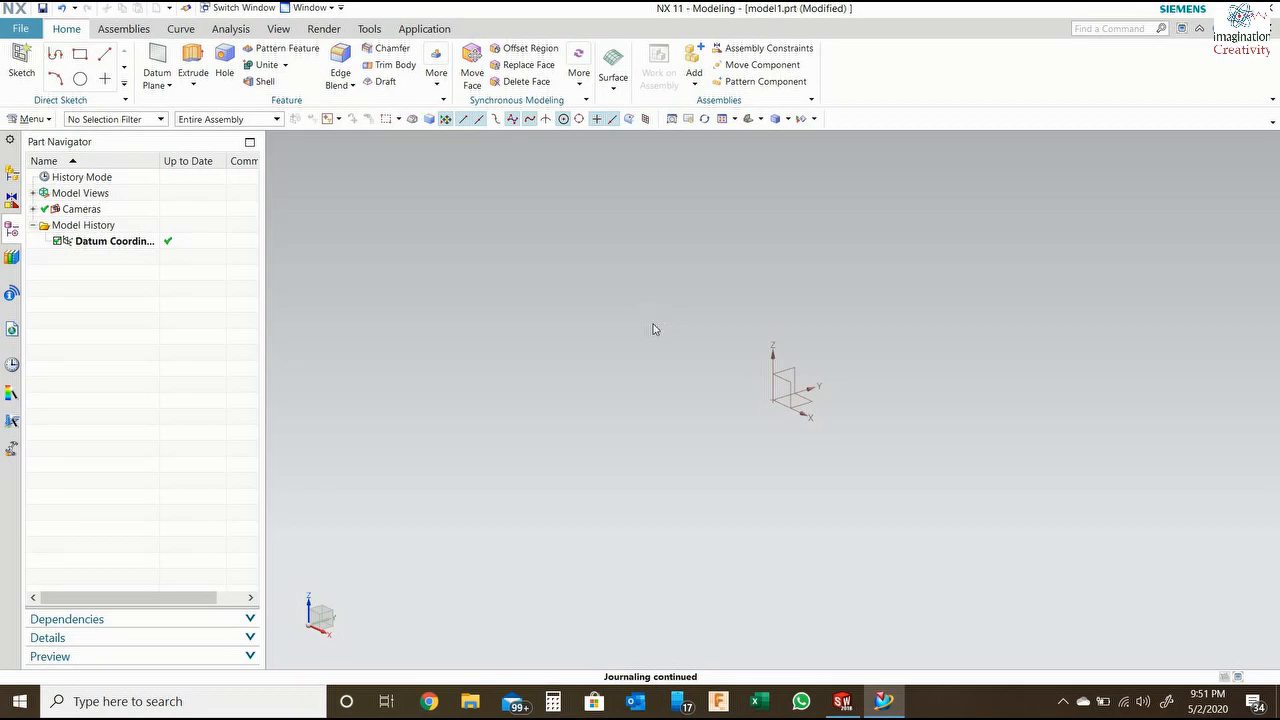
key("alt+Tab")
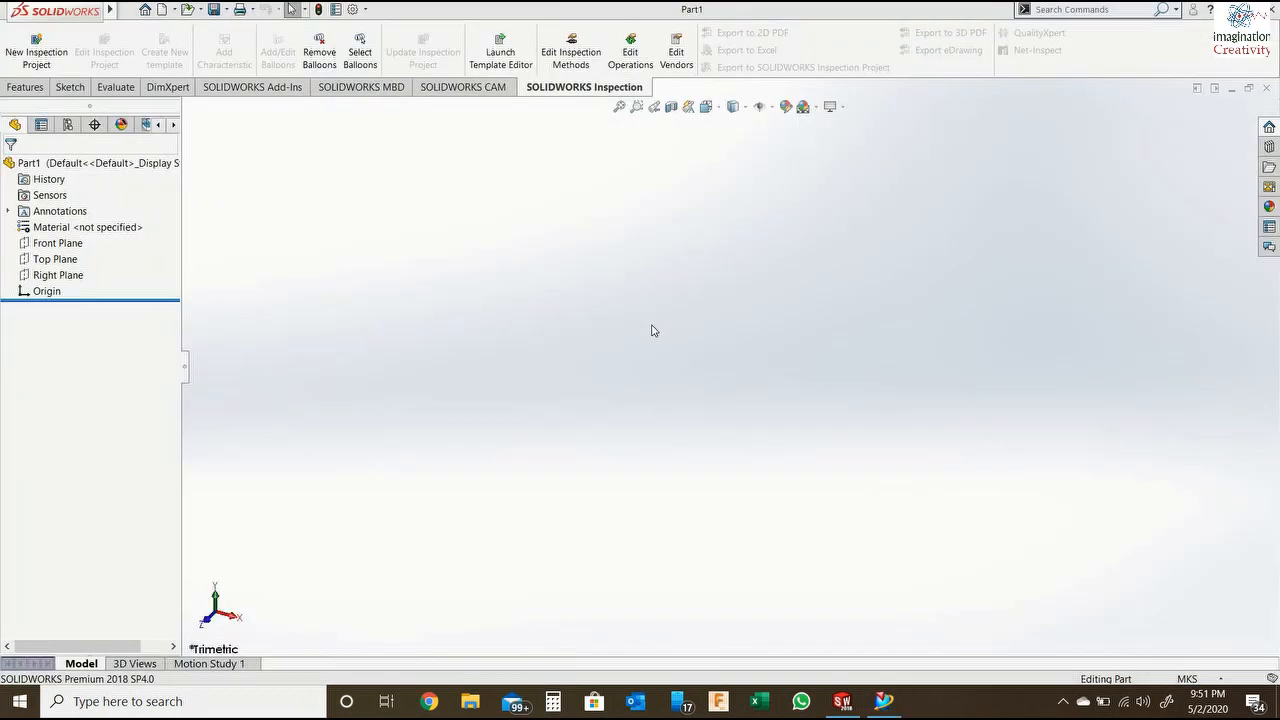
left_click(69, 87)
key("alt+Tab")
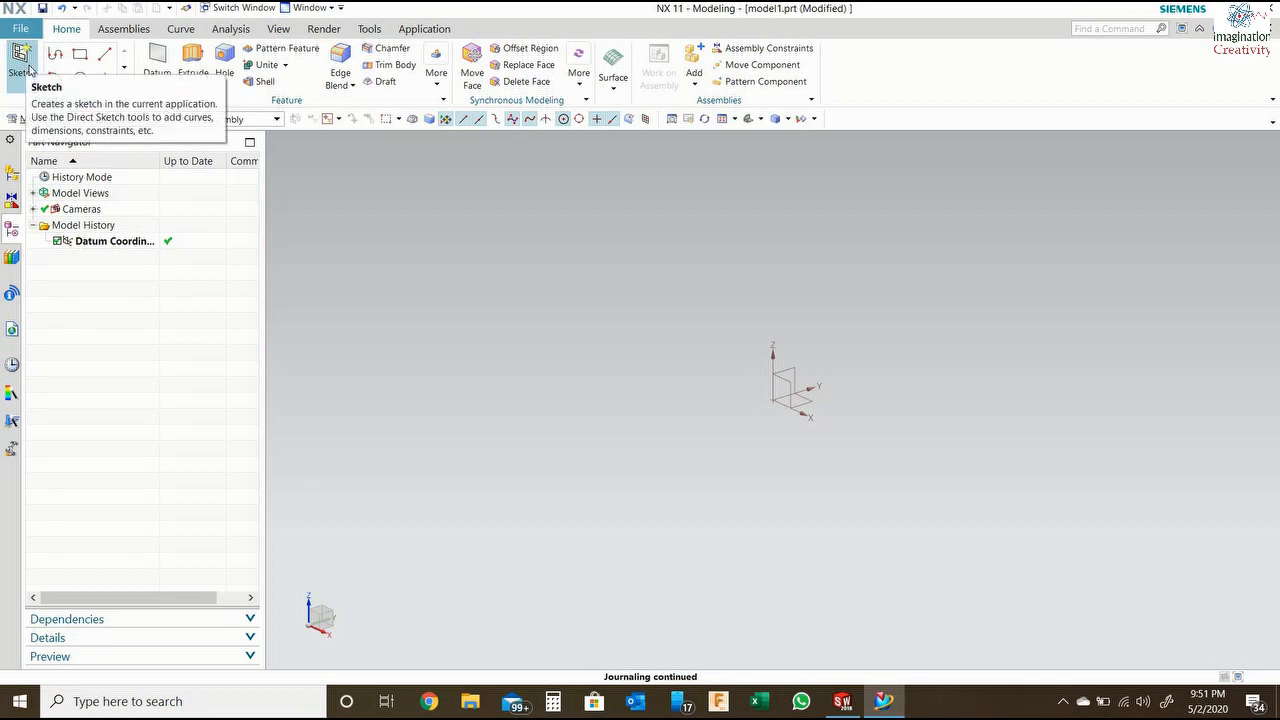
key("alt+Tab")
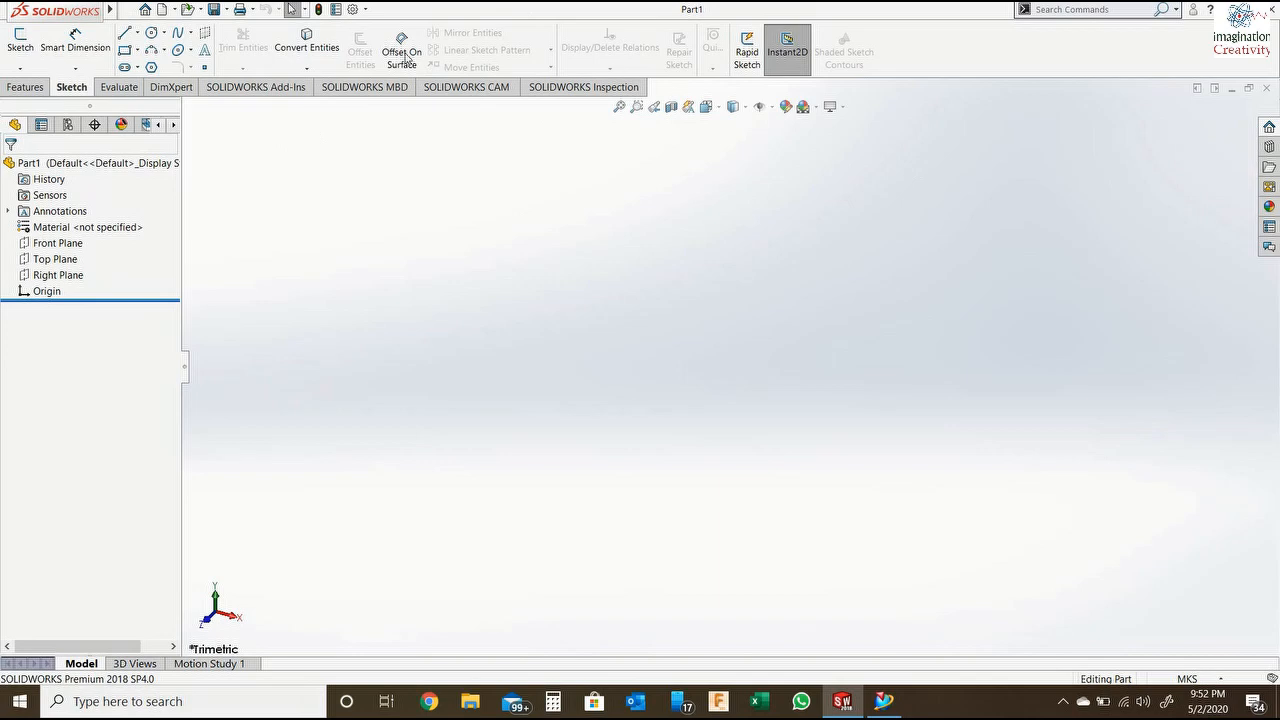
Start a new sketch and examine the Front, Top and Right planes from several angles.
left_click(20, 45)
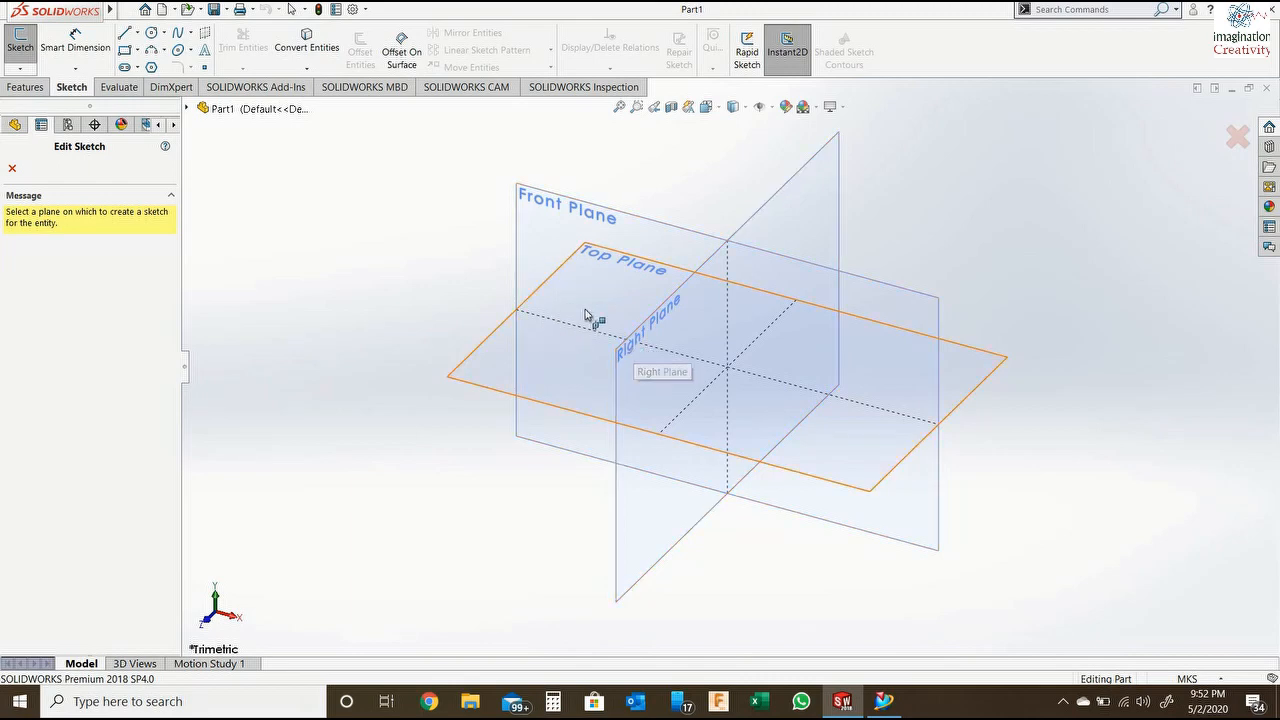
middle_click_drag(361, 278, 551, 311)
mouse_move(817, 321)
middle_mouse_down()
mouse_move(808, 260)
mouse_move(811, 249)
mouse_move(841, 315)
mouse_move(823, 246)
mouse_move(843, 222)
middle_mouse_up()
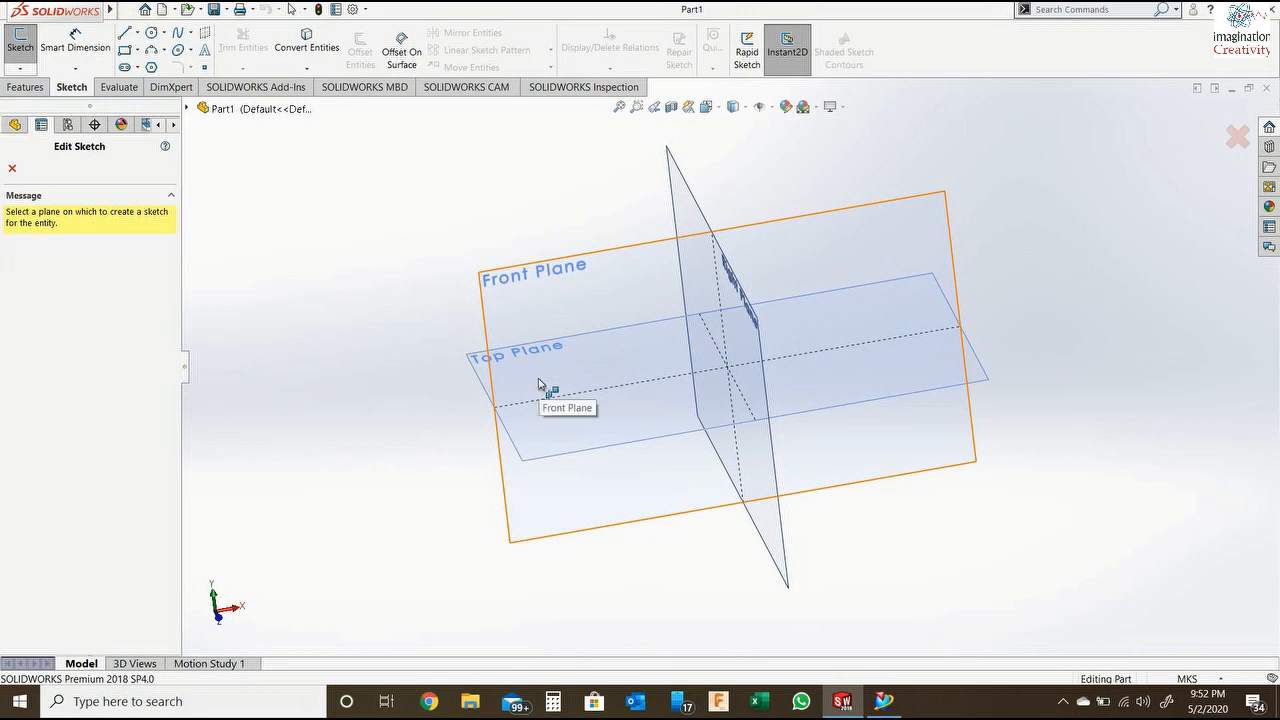
middle_click_drag(354, 354, 870, 390)
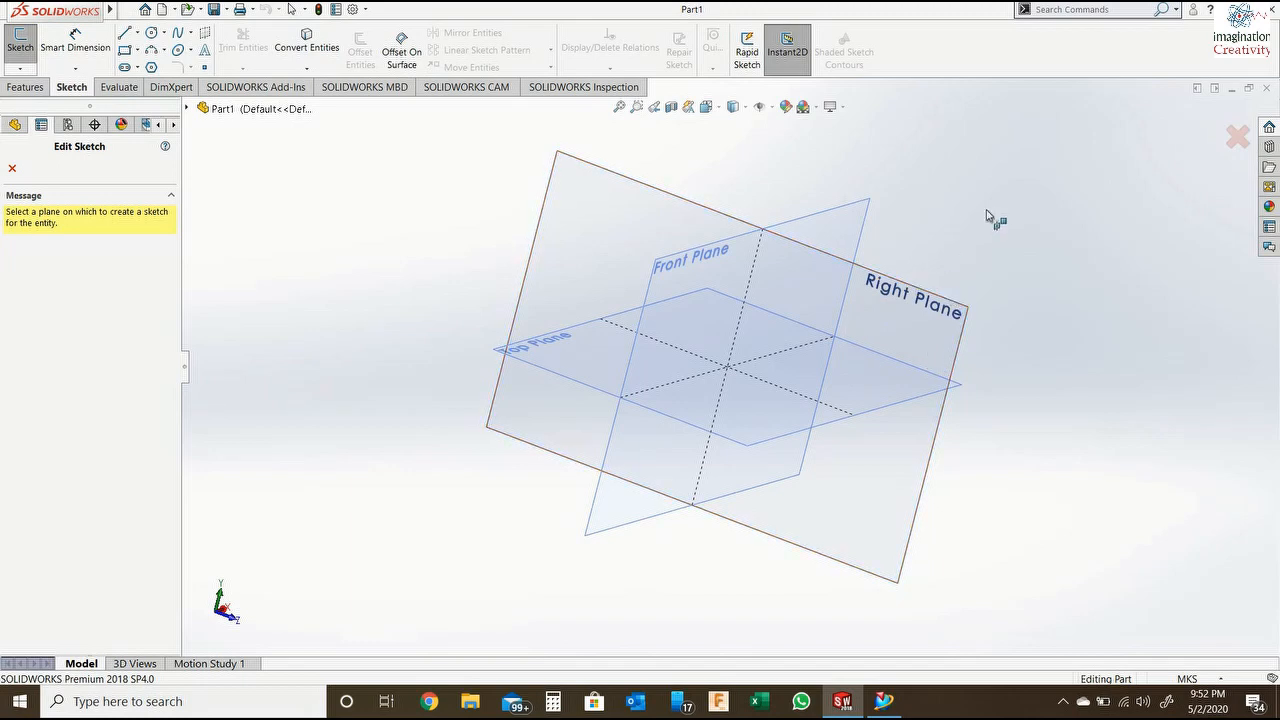
middle_click_drag(931, 216, 885, 238)
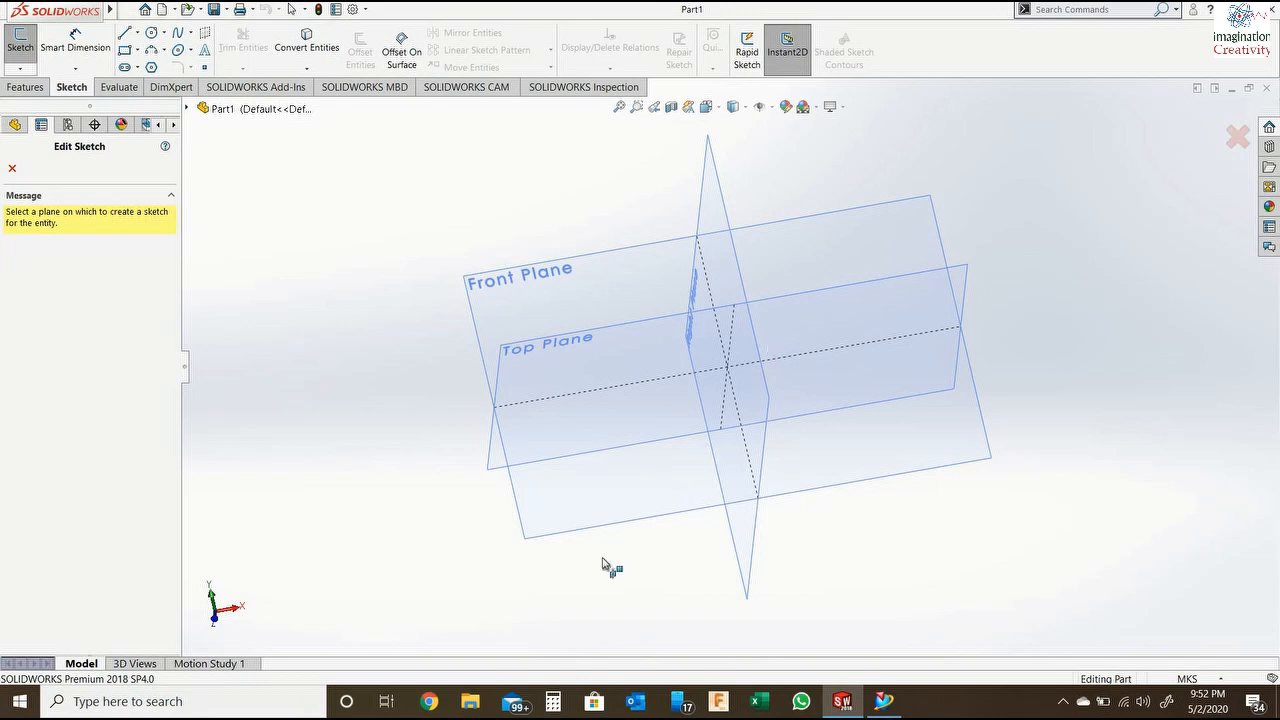
Switch to Chrome and examine the top-view car drawing and the orthographic projection example in the image results.
left_click(428, 702)
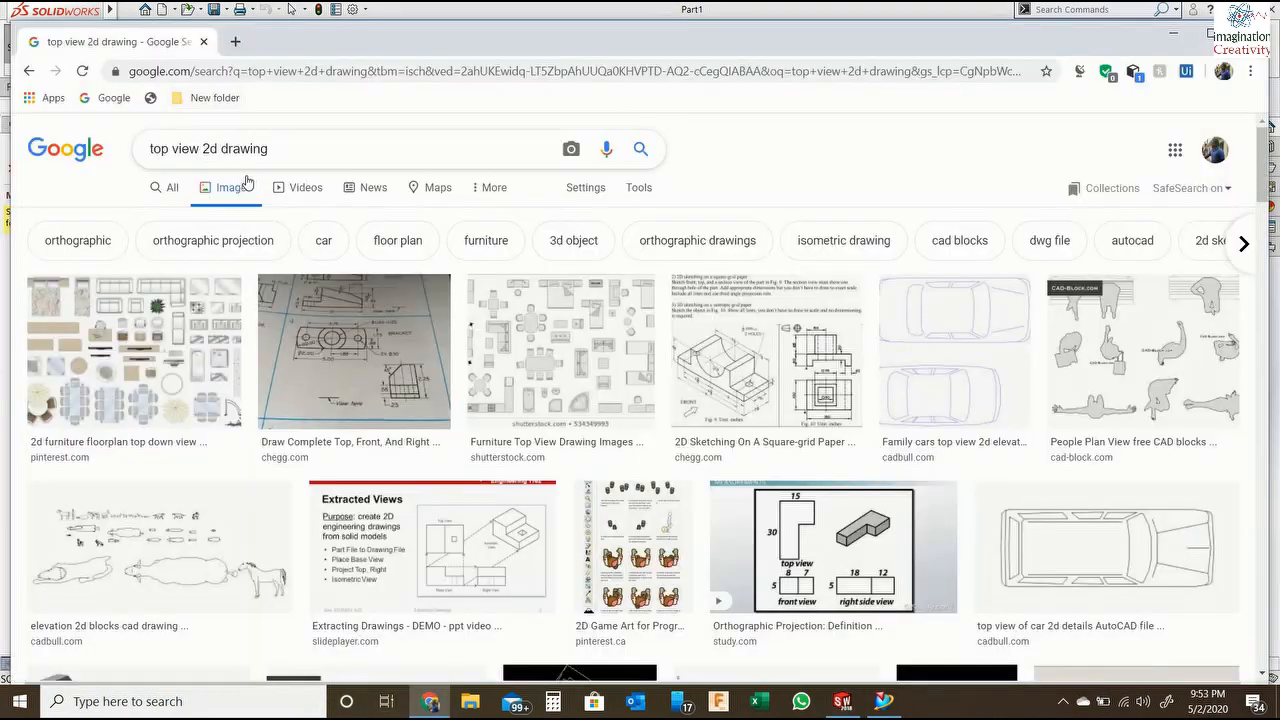
left_click(1060, 535)
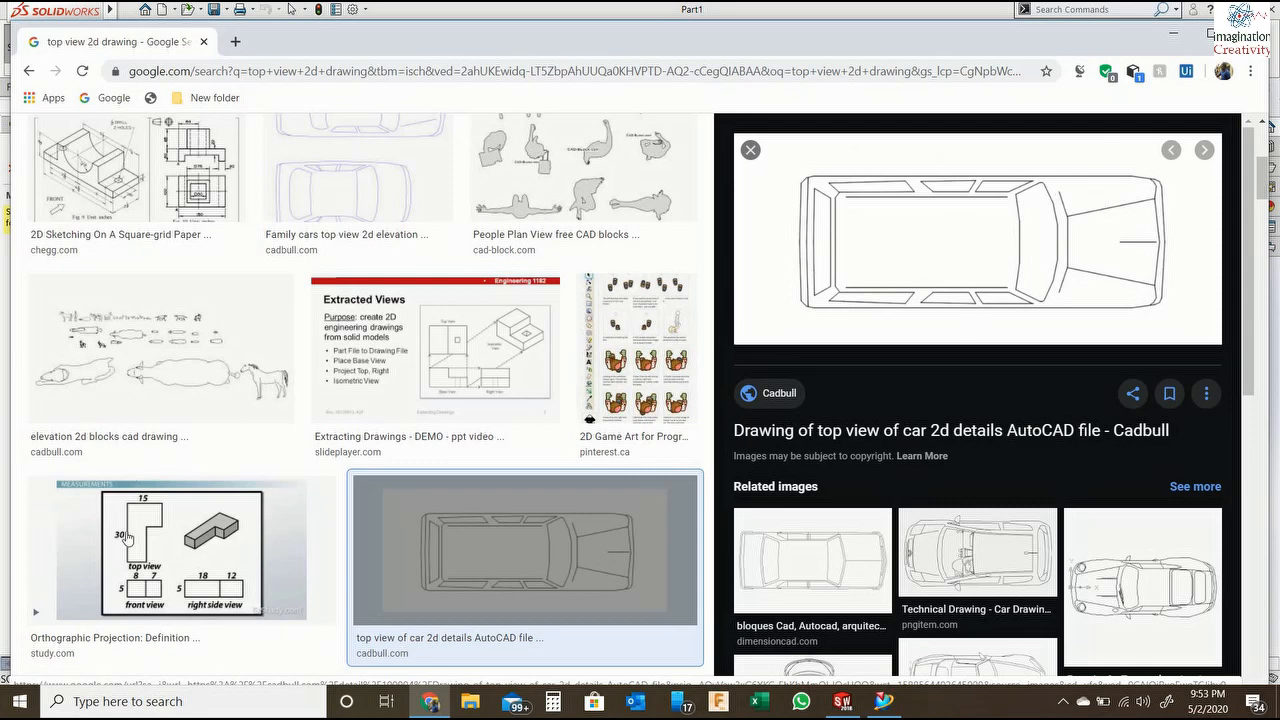
left_click(176, 516)
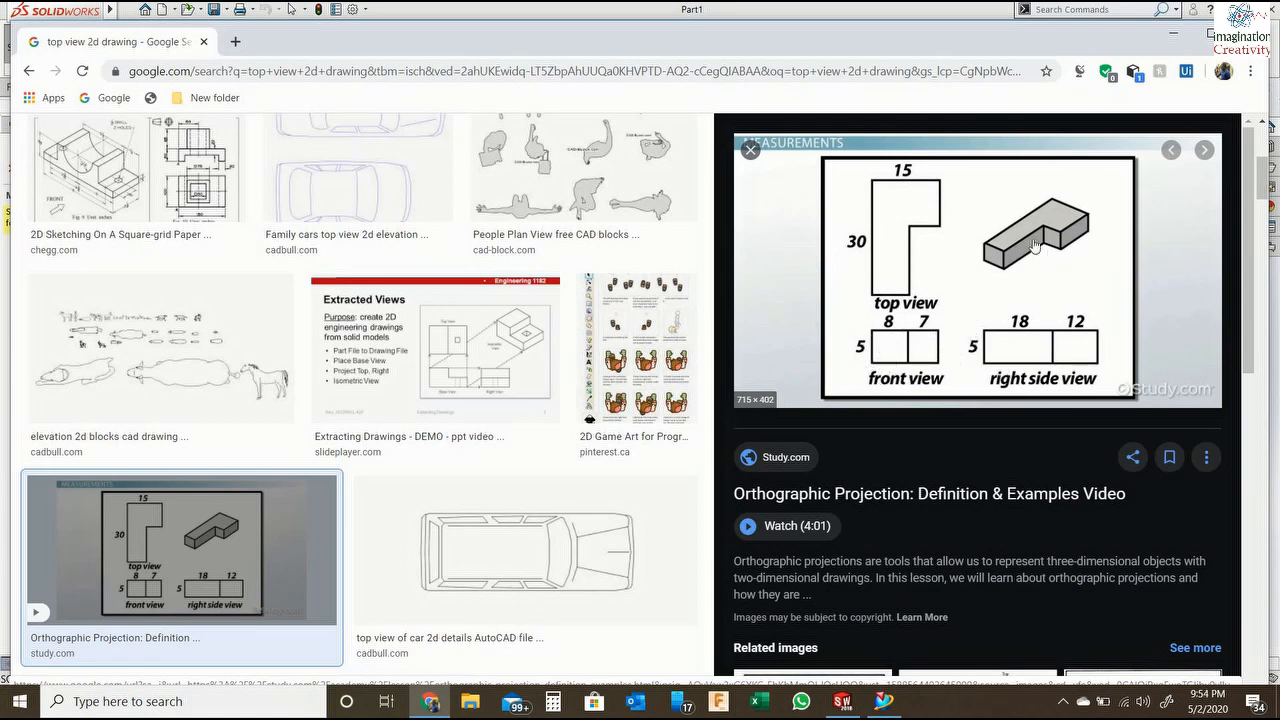
left_click(1173, 33)
key("alt+Tab")
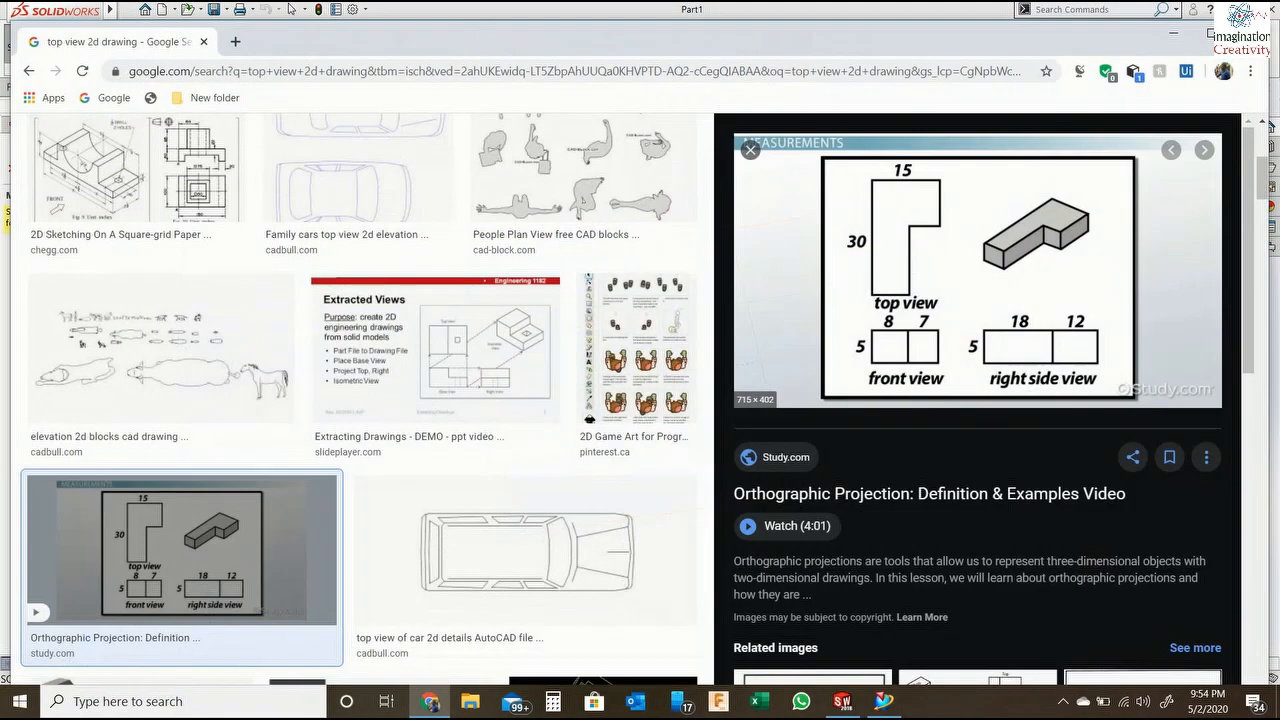
Return to SOLIDWORKS and place the sketch on the Front Plane.
key("alt+Tab")
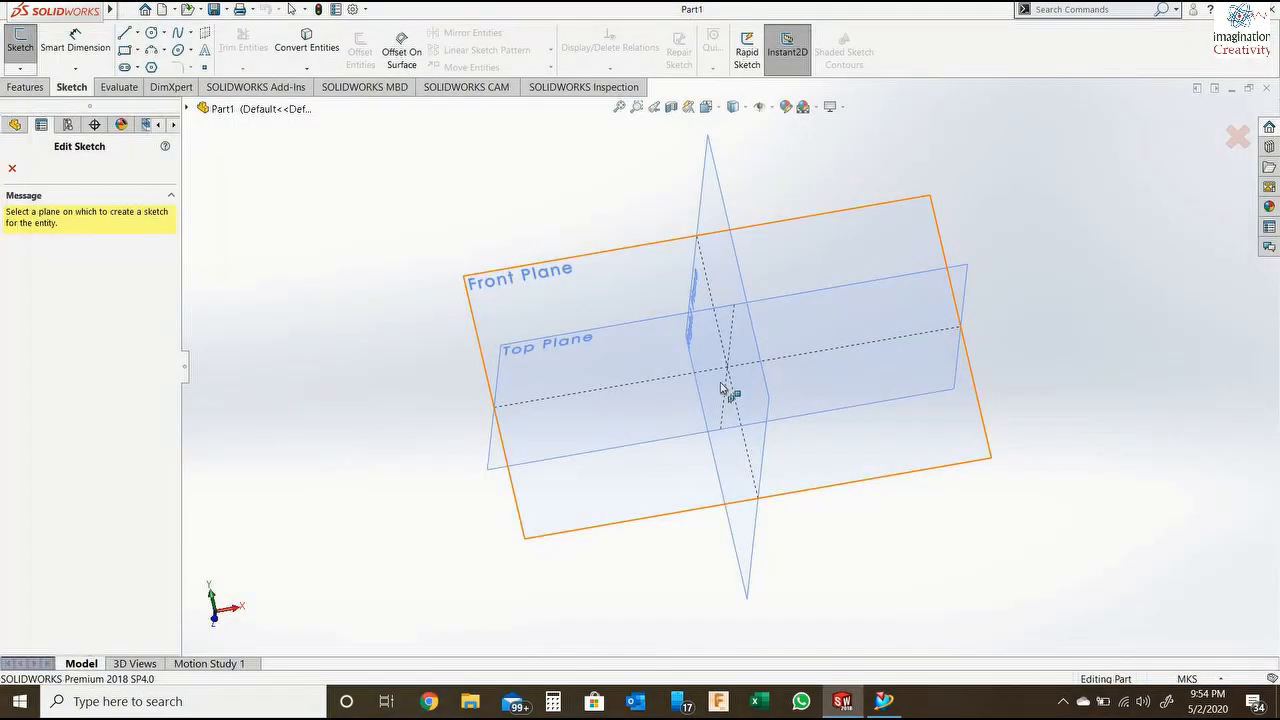
left_click(579, 276)
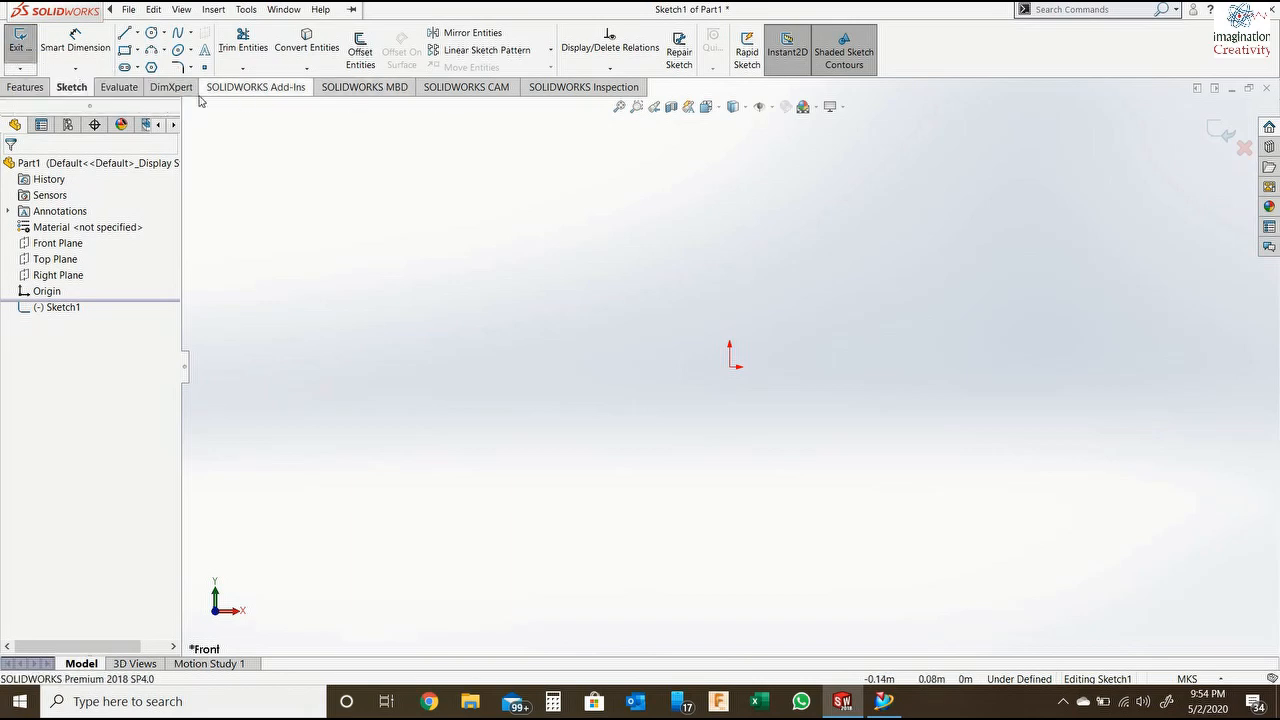
left_click(153, 9)
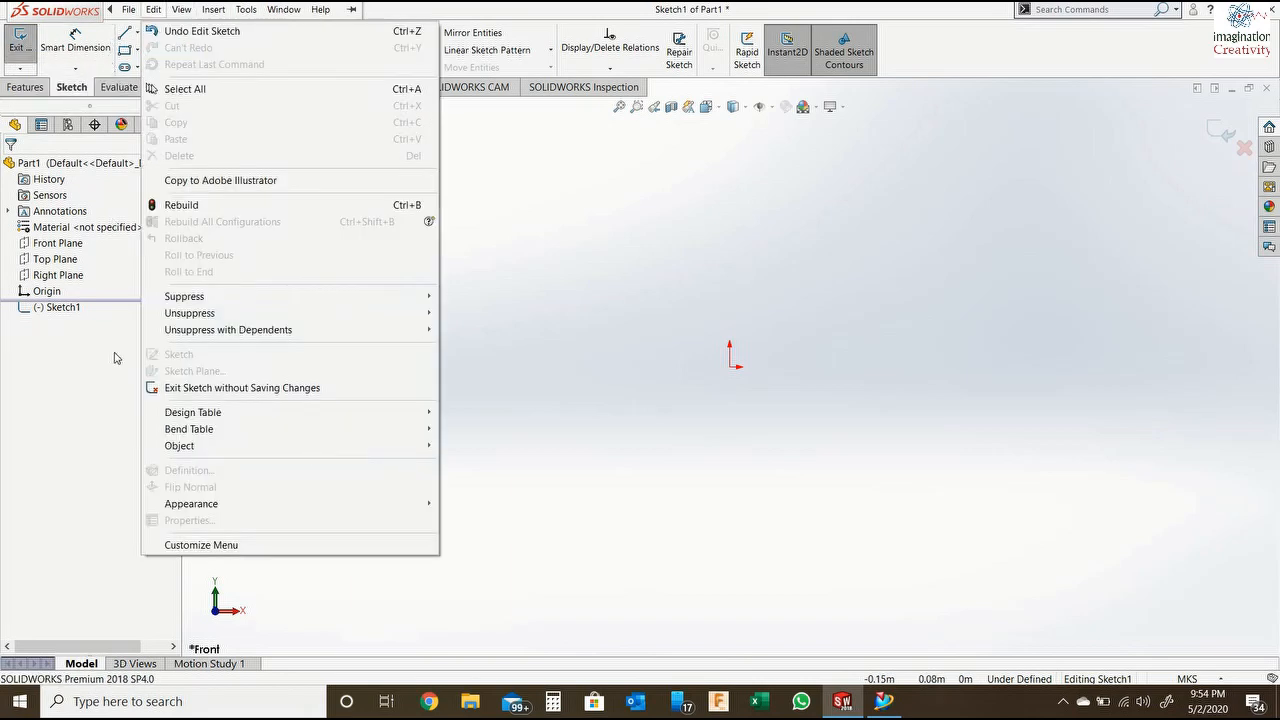
left_click(873, 159)
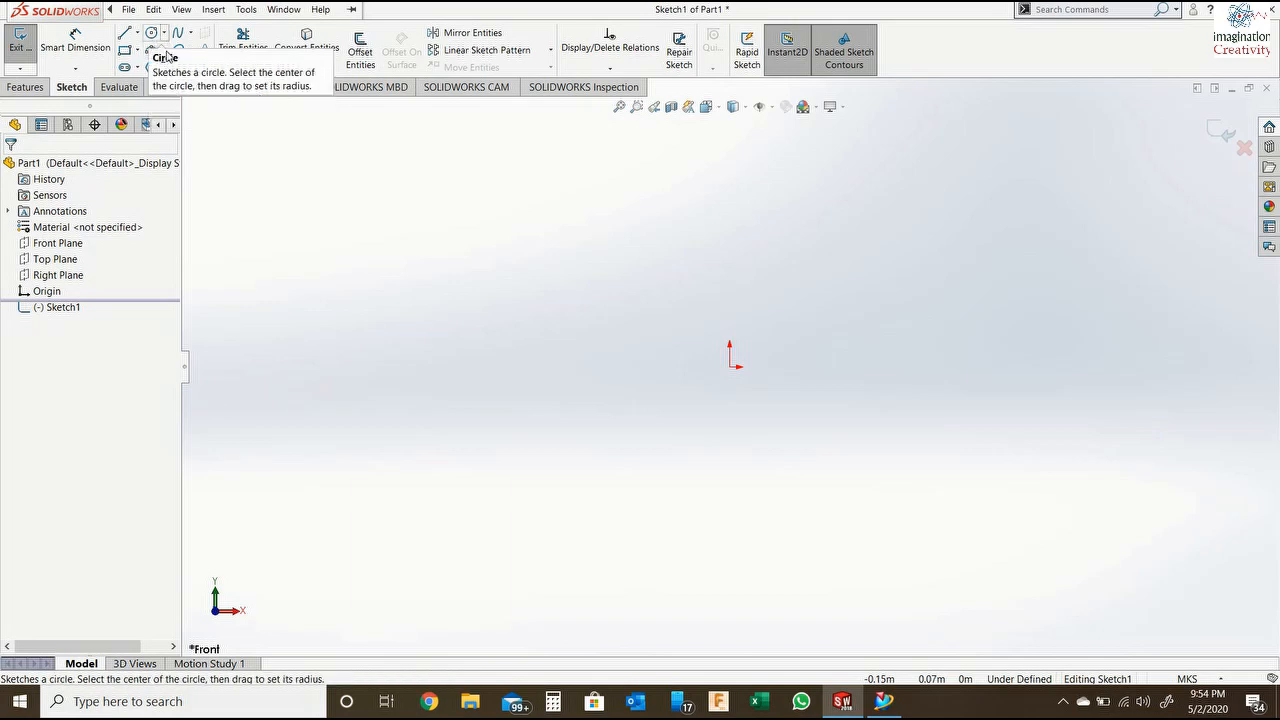
left_click(124, 11)
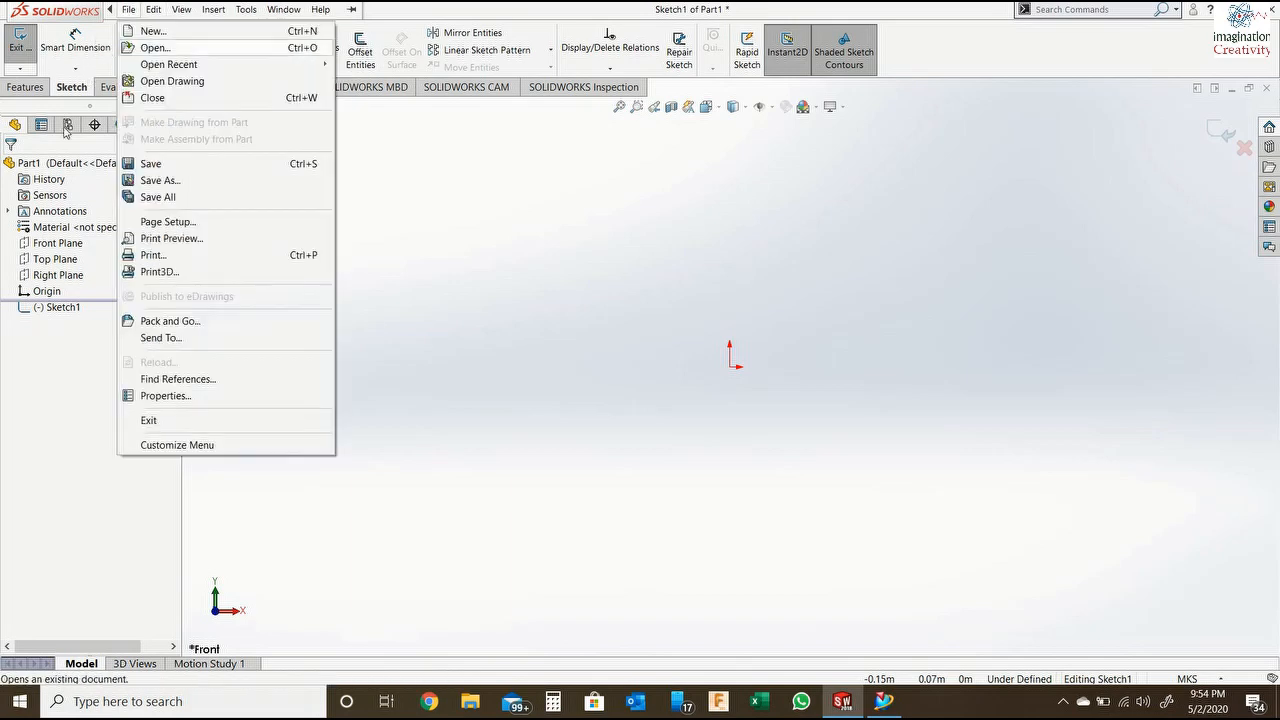
left_click(446, 301)
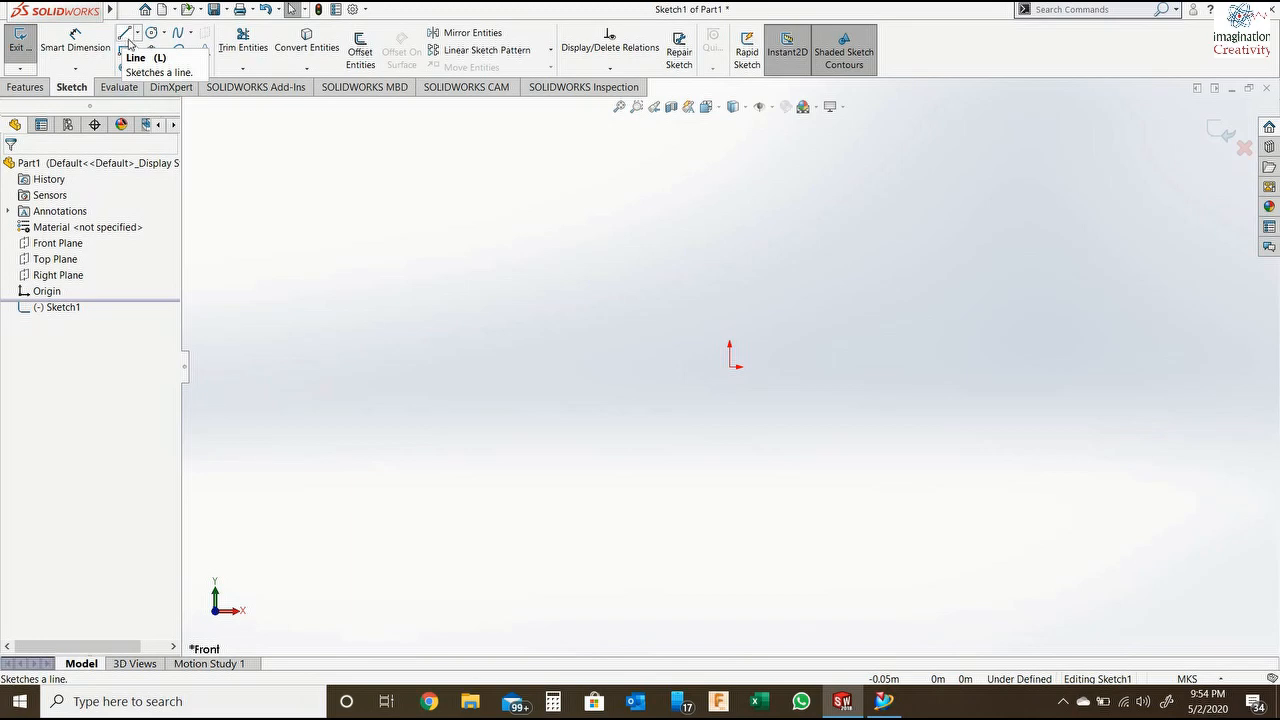
Try out a line and a corner rectangle starting at the origin, discarding both.
left_click(125, 36)
left_click(730, 367)
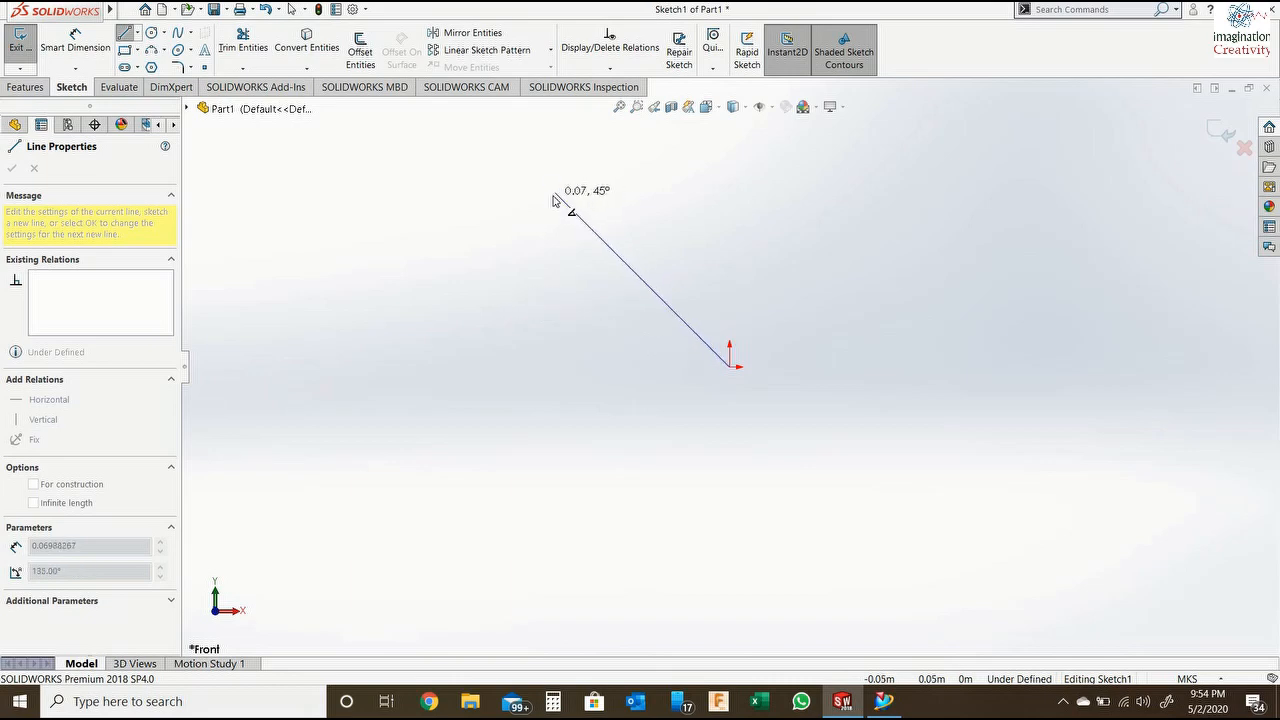
key("Escape")
left_click(124, 49)
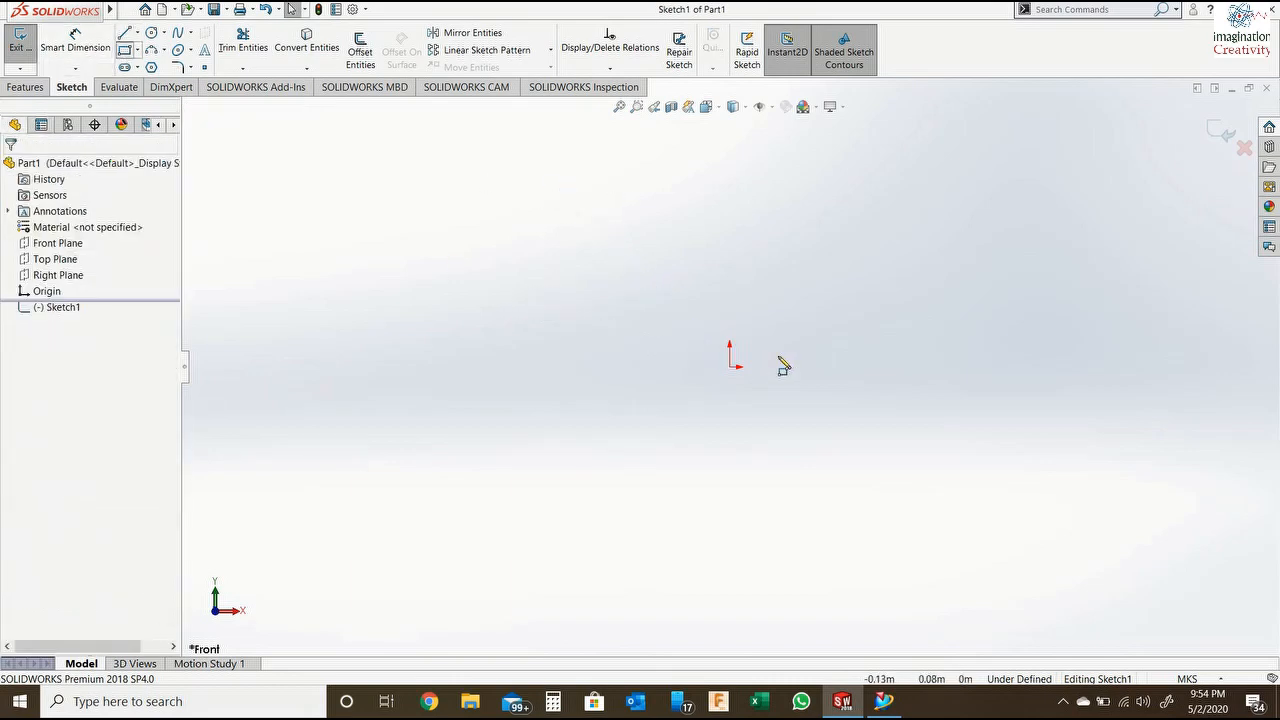
left_click(731, 366)
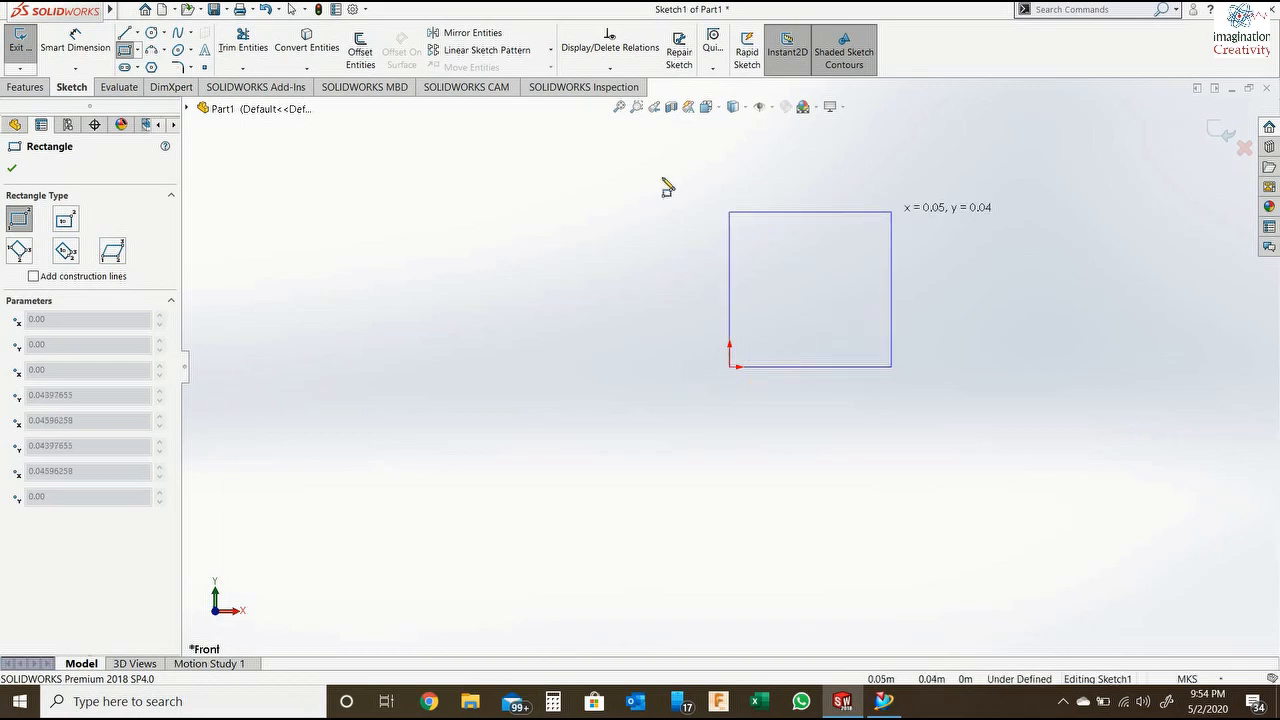
left_click(291, 238)
key("ctrl+z")
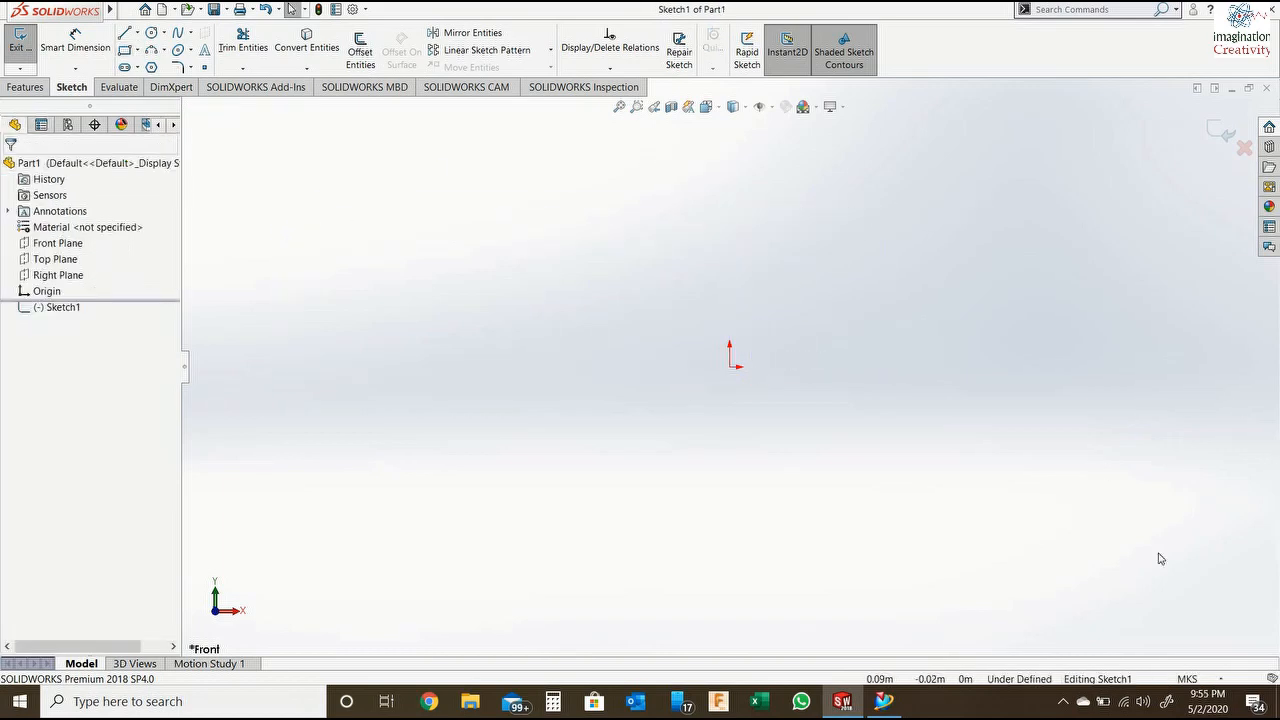
Set the document units to MMGS (millimeter, gram, second) and exit the sketch.
left_click(1212, 680)
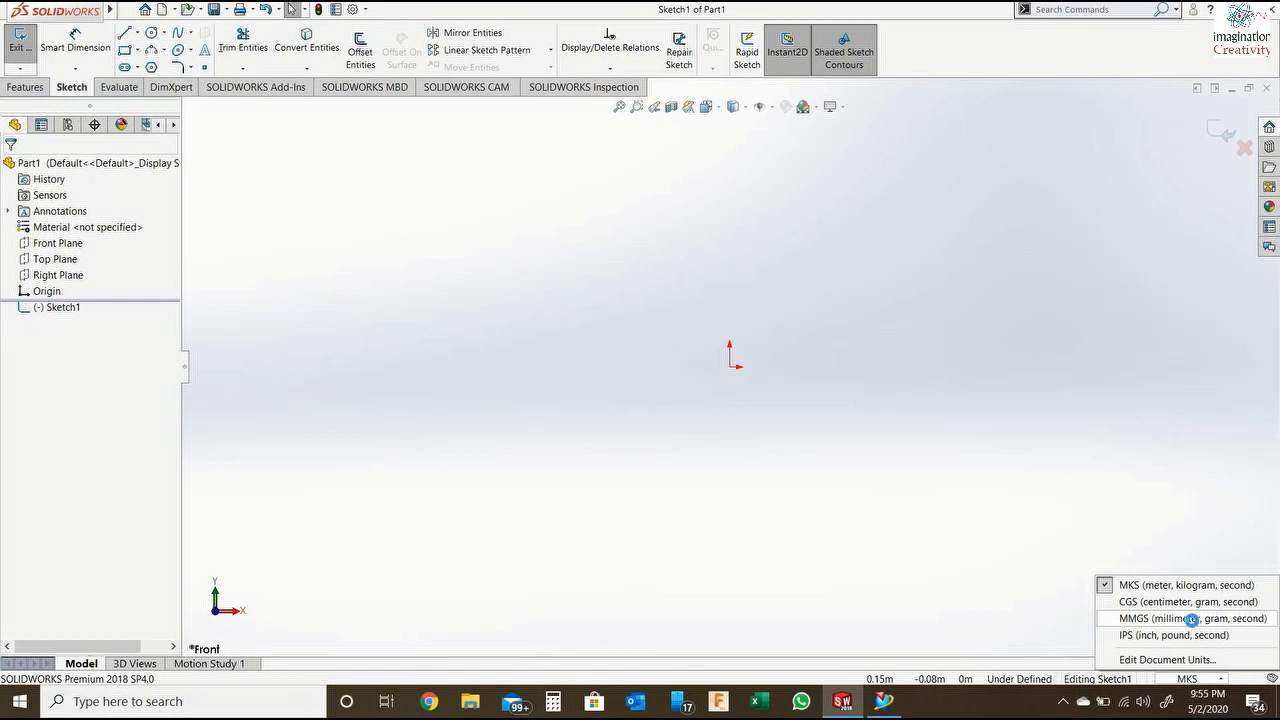
left_click(1191, 619)
left_click(20, 40)
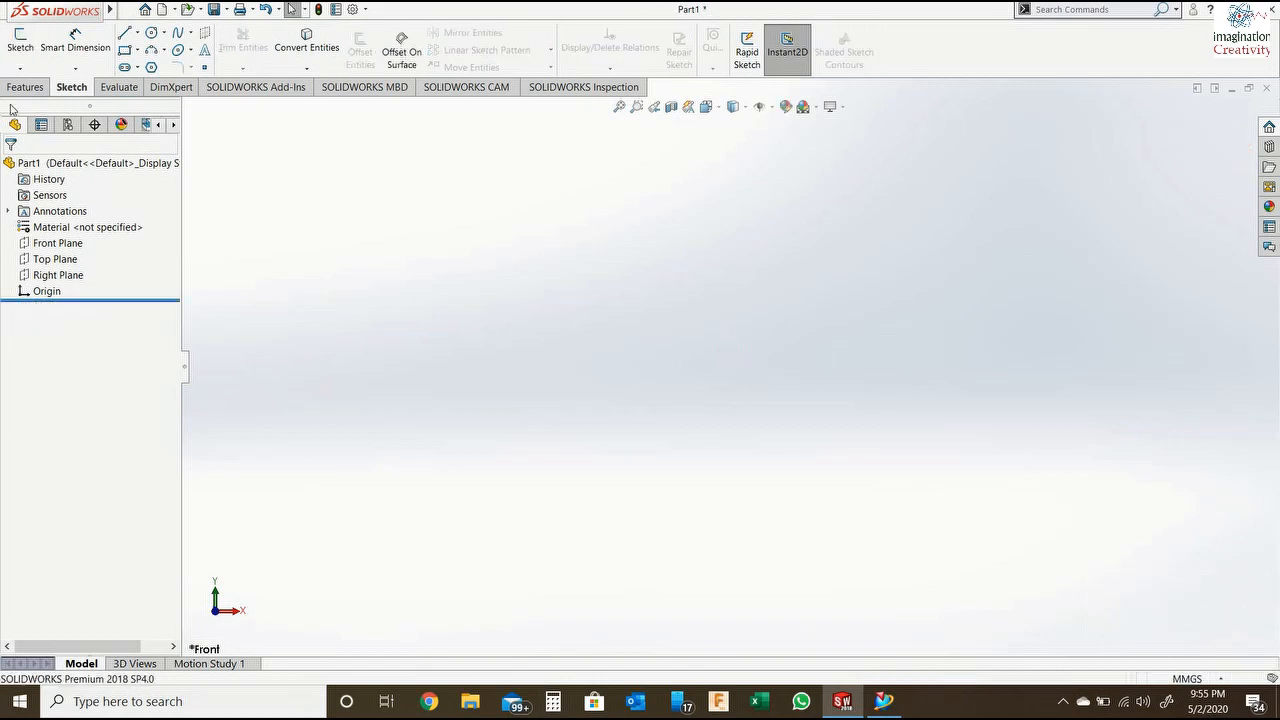
Start a new sketch on the Front Plane.
left_click(129, 40)
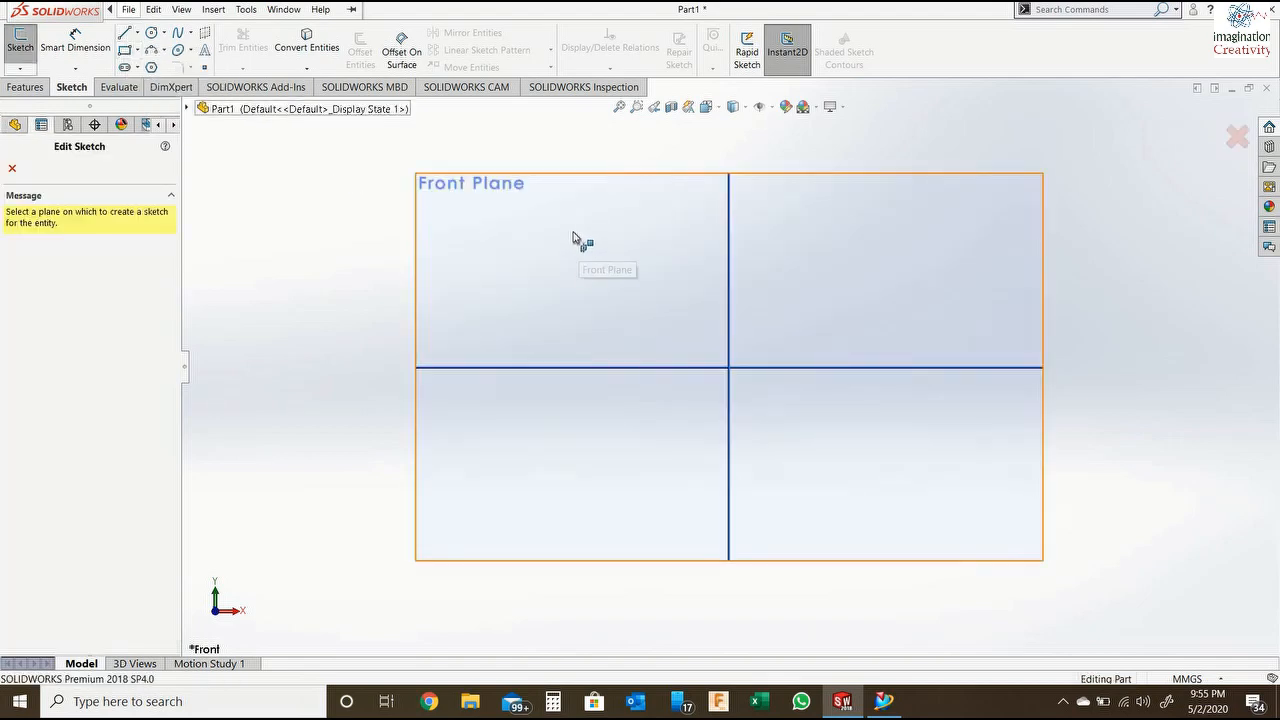
left_click(13, 168)
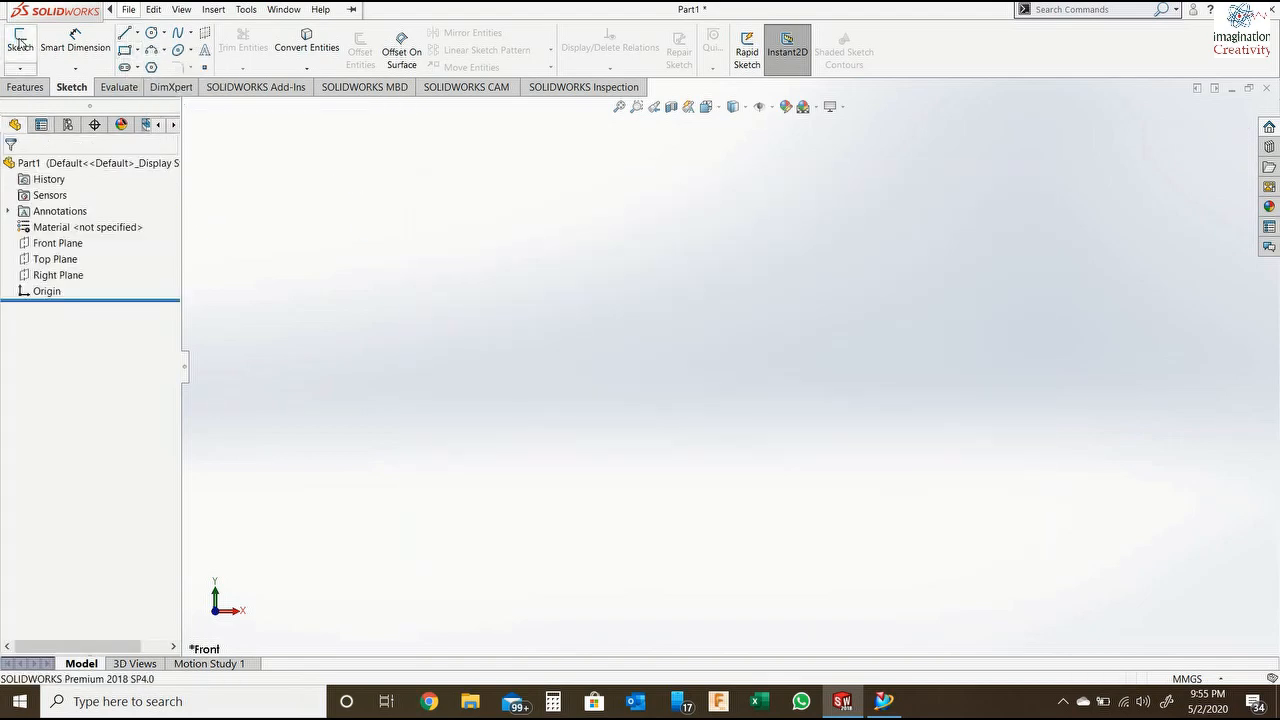
left_click(19, 44)
left_click(584, 219)
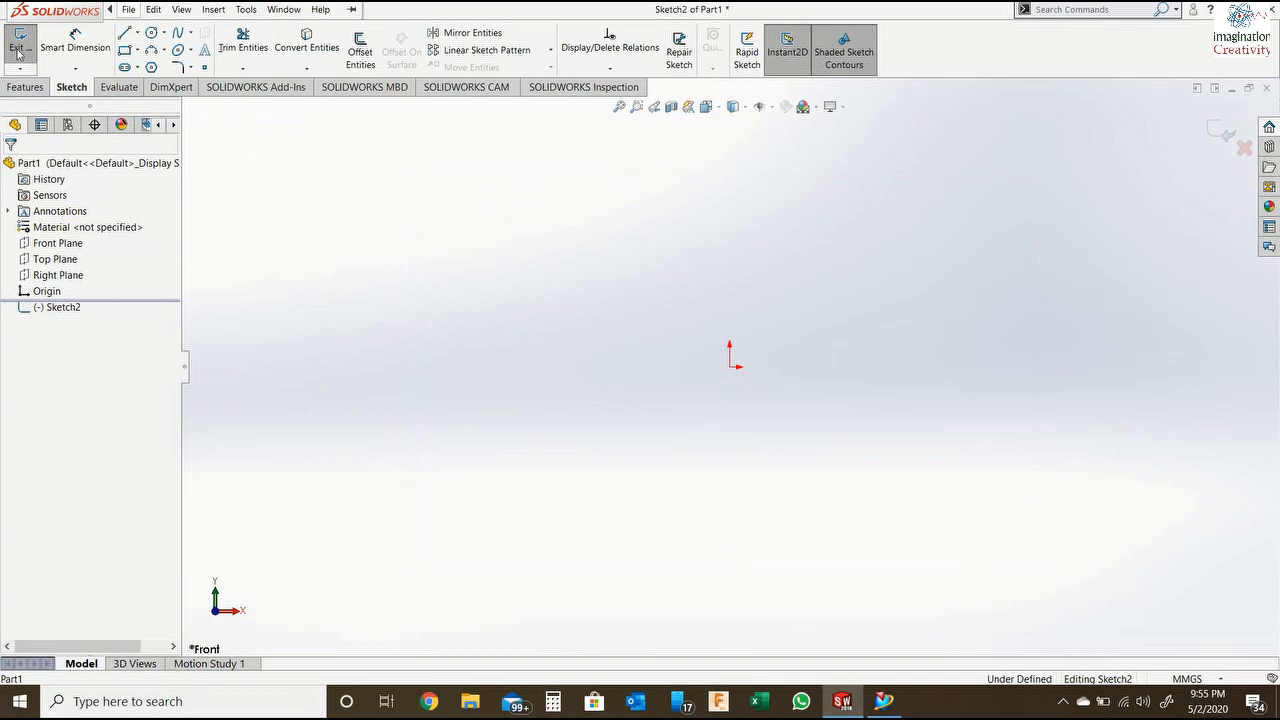
Try out a horizontal line about 115 mm long above the origin and discard it.
left_click(125, 34)
left_click(431, 168)
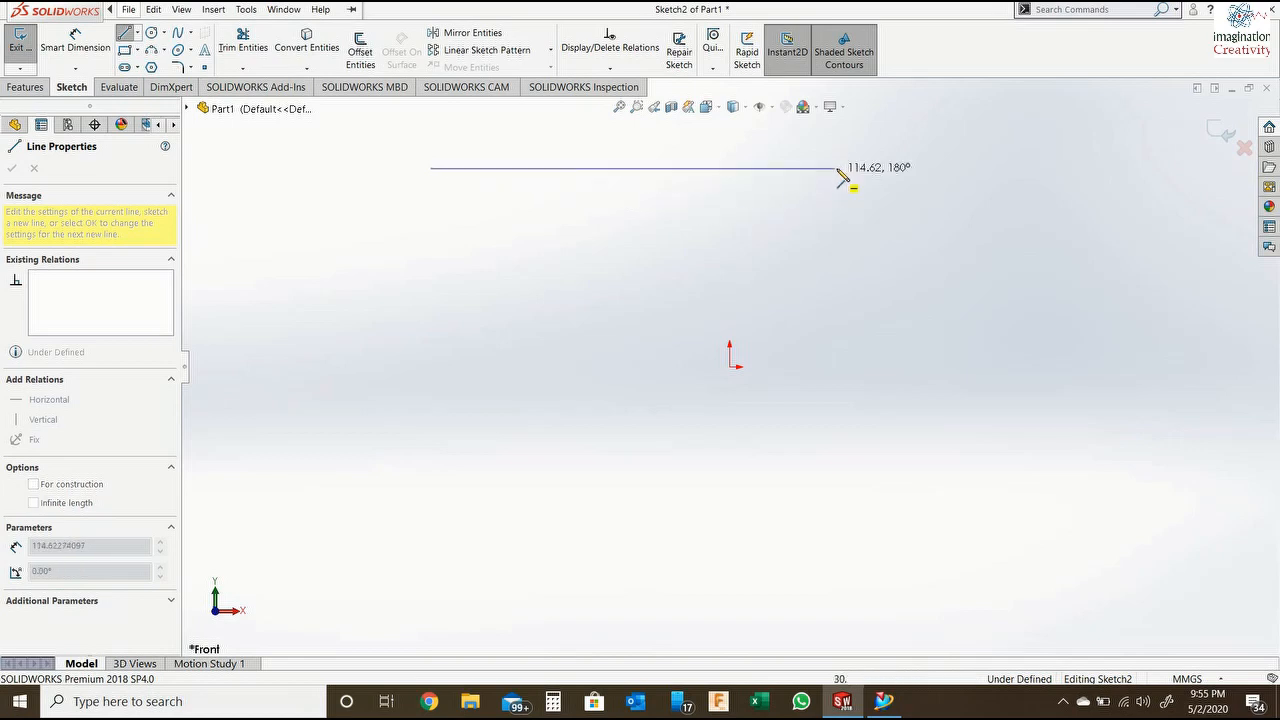
left_click(830, 222)
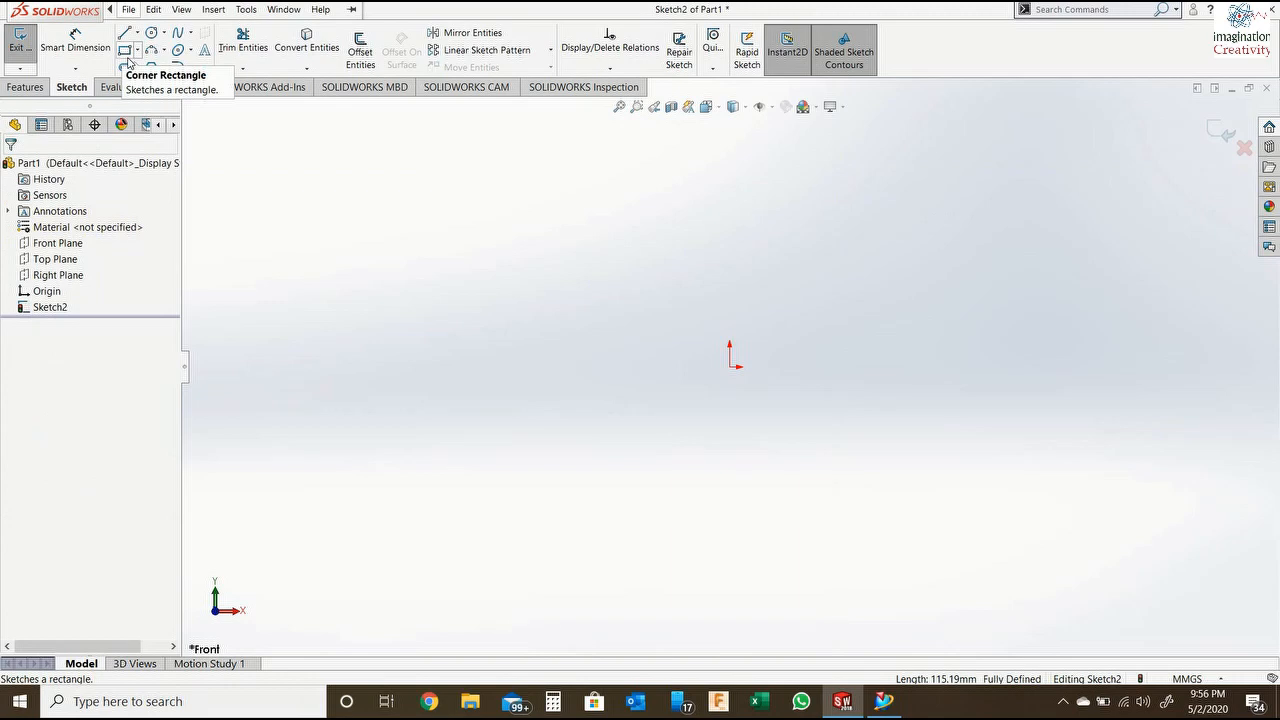
Sketch a corner rectangle about 84 mm by 28 mm, starting at the origin and extending down to the left.
left_click(126, 56)
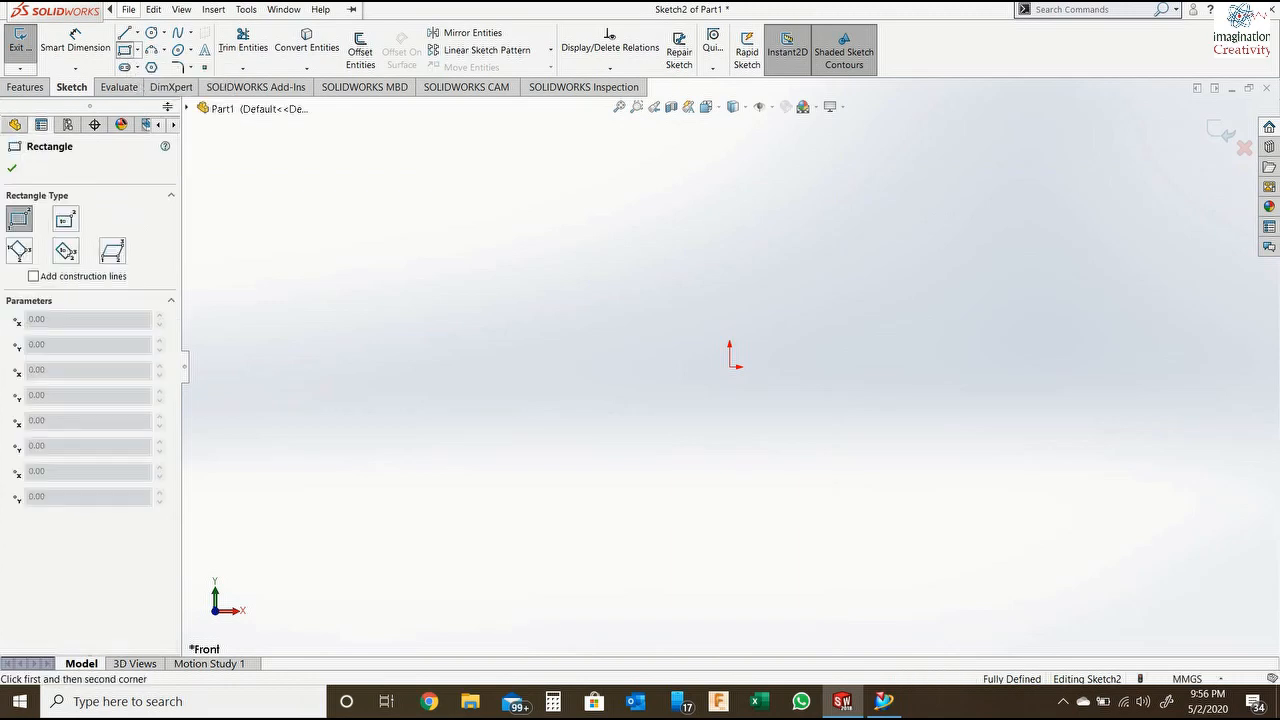
left_click(730, 367)
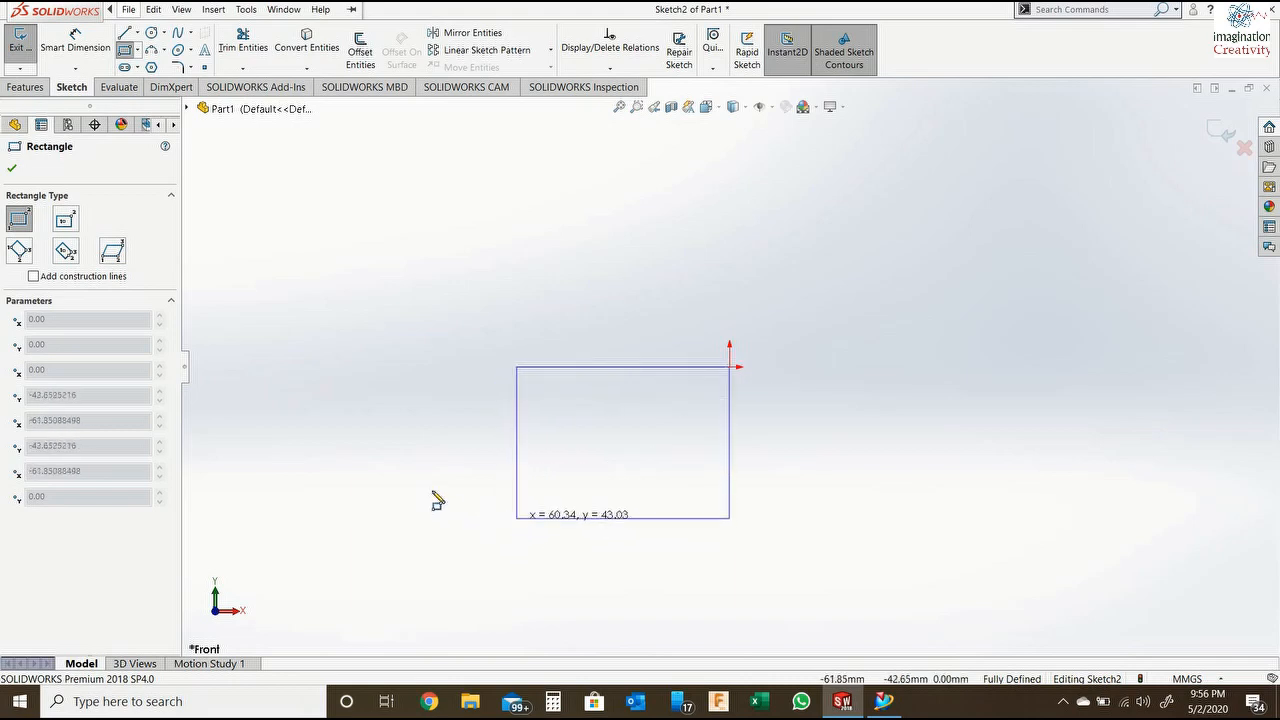
left_click(432, 471)
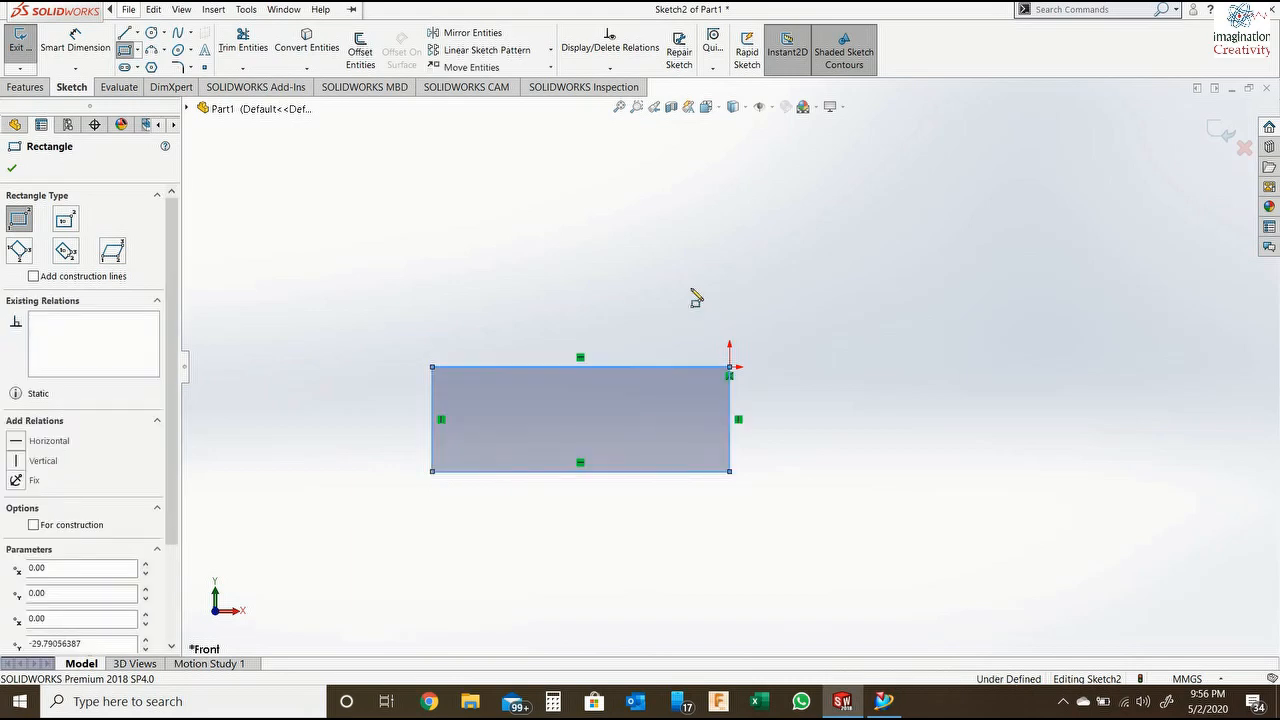
key("Escape")
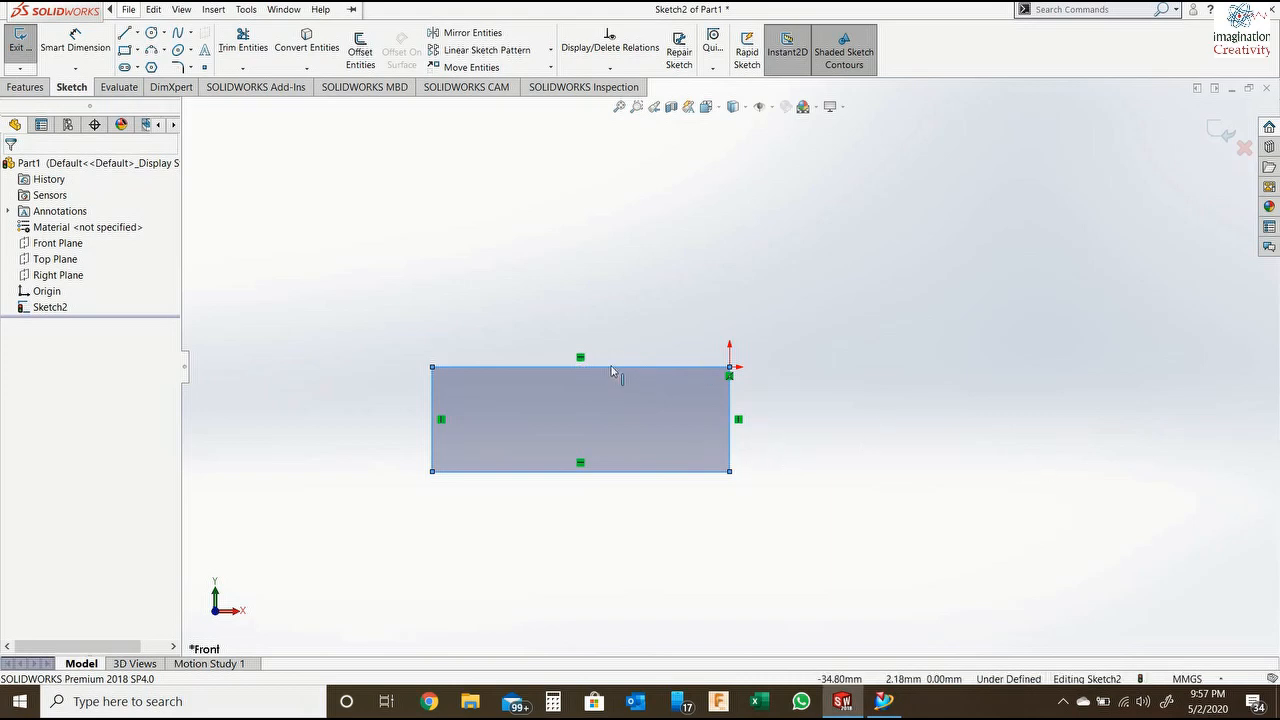
left_click(75, 38)
left_click(664, 367)
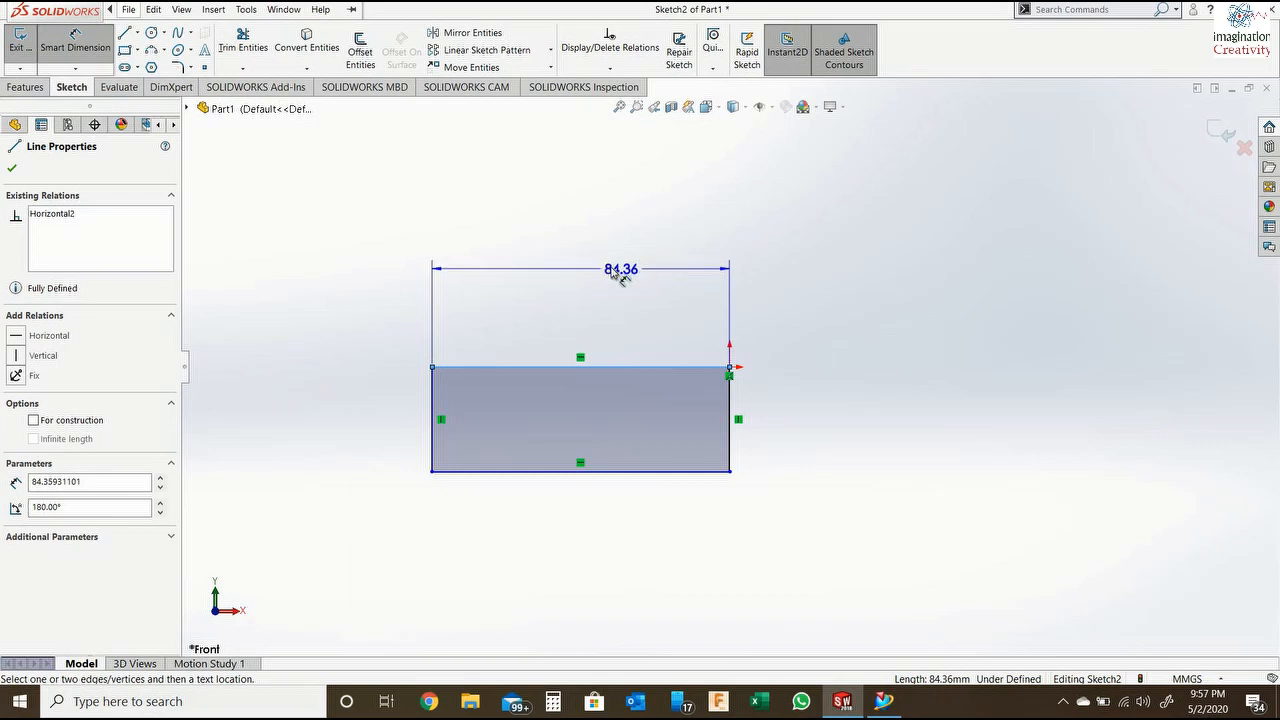
key("Escape")
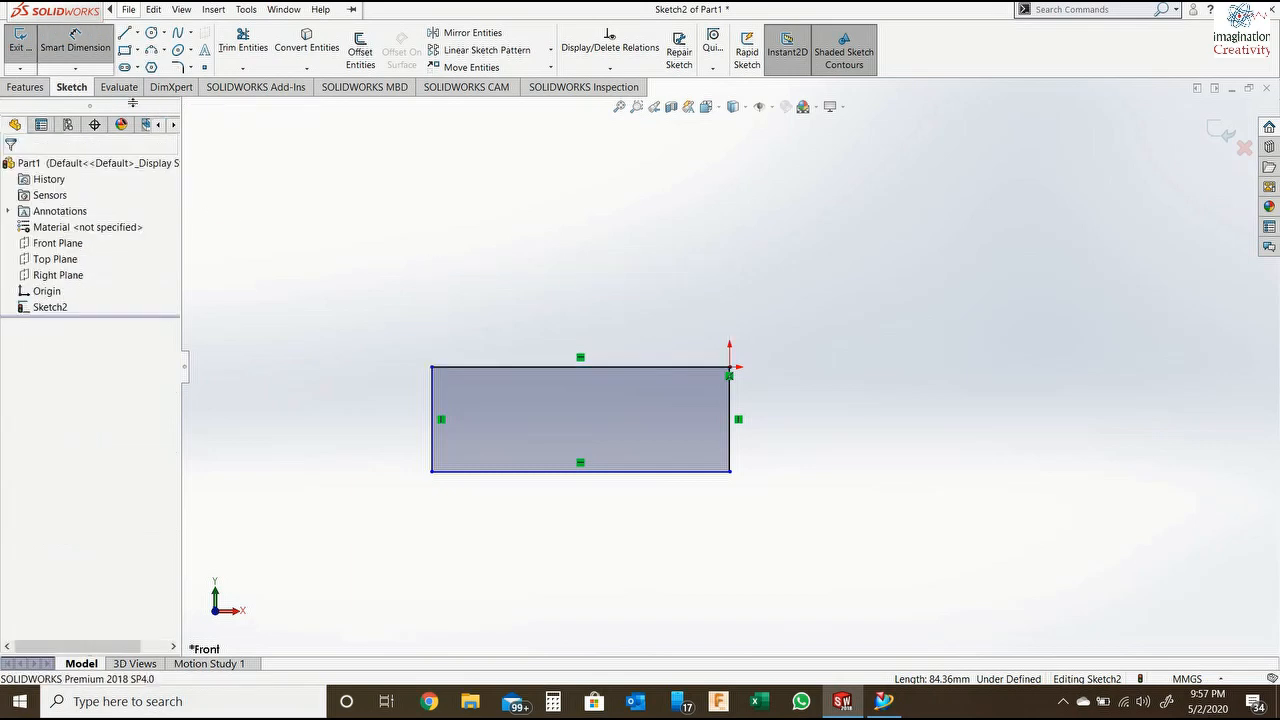
Dimension the rectangle's upper edge with Smart Dimension and set its length to 80 mm.
left_click(95, 50)
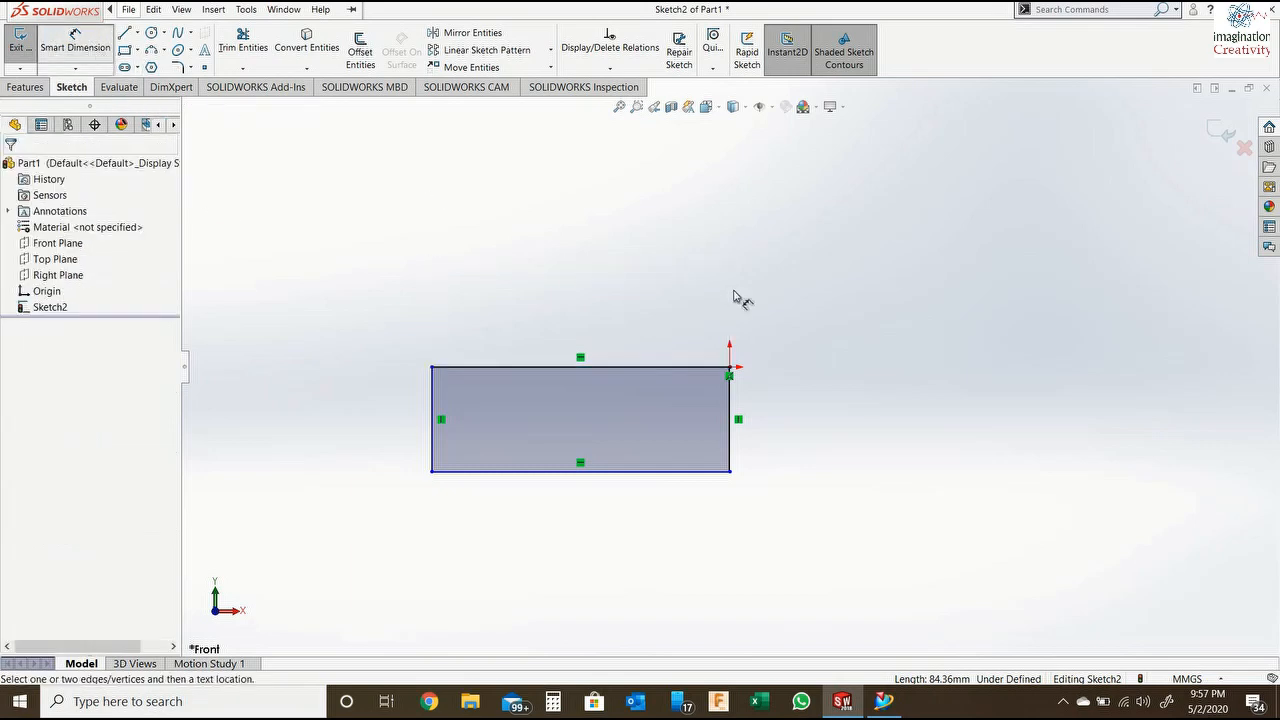
left_click(648, 368)
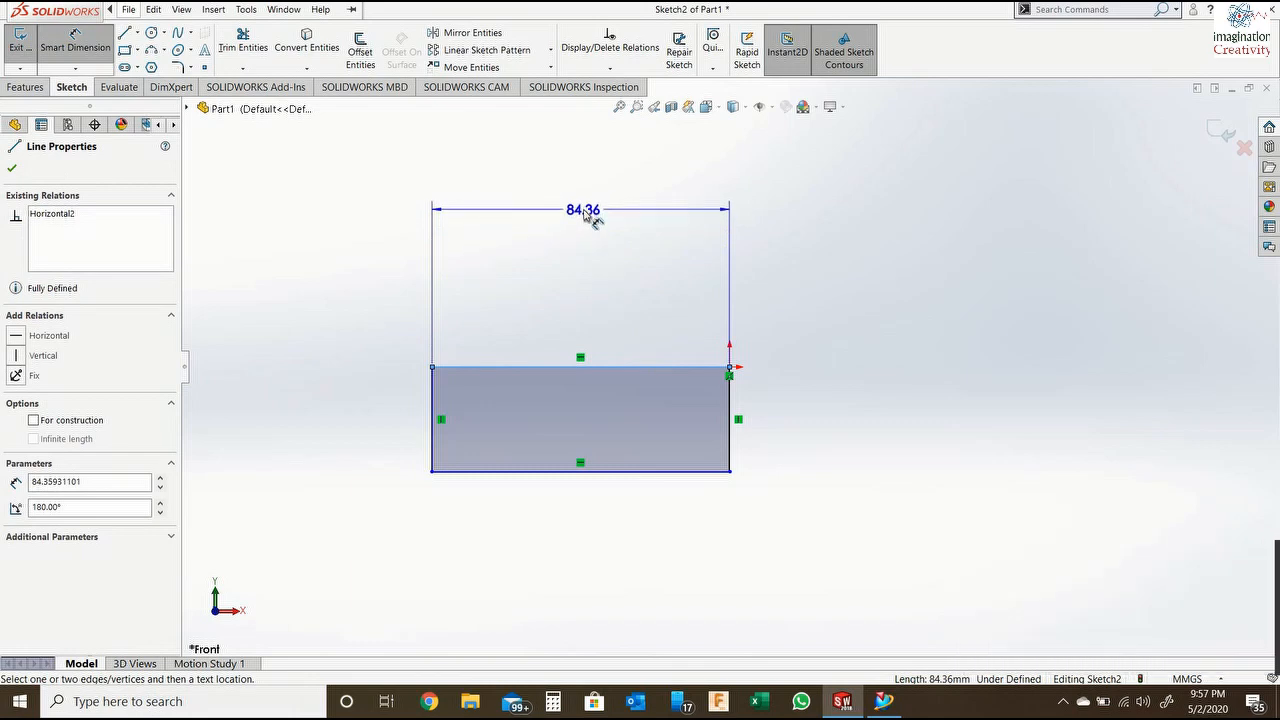
left_click(590, 215)
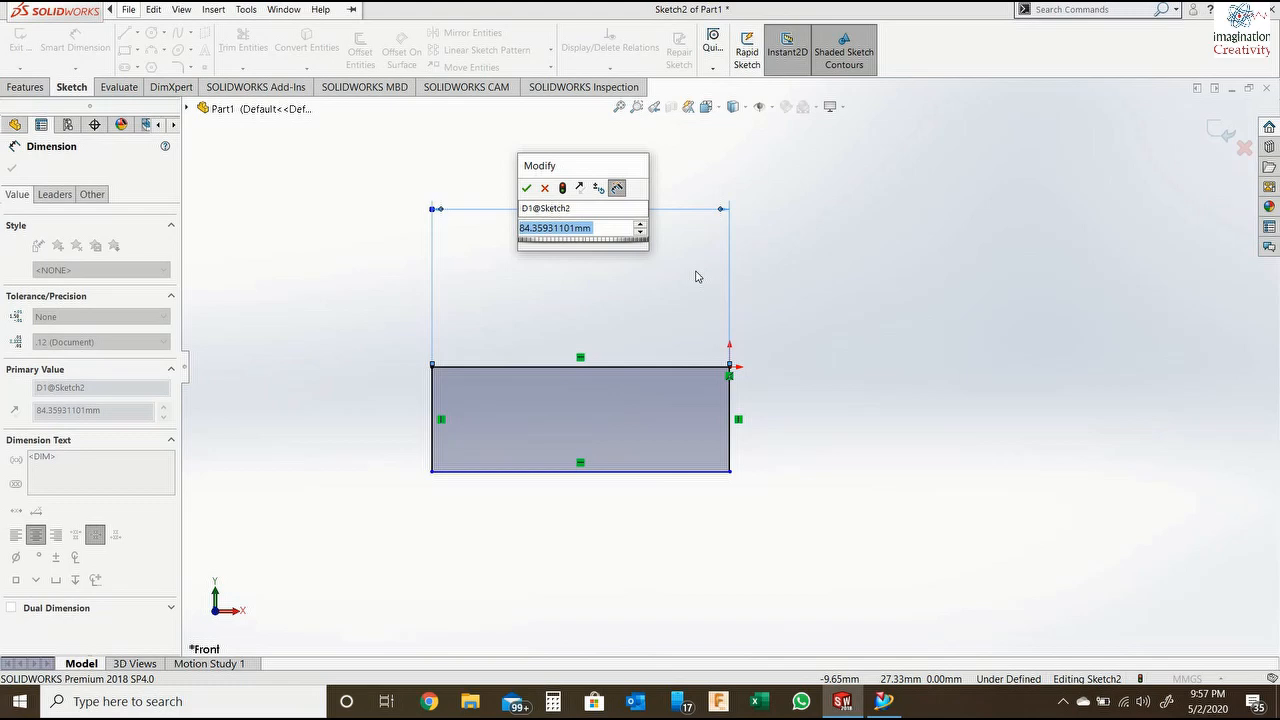
type("80")
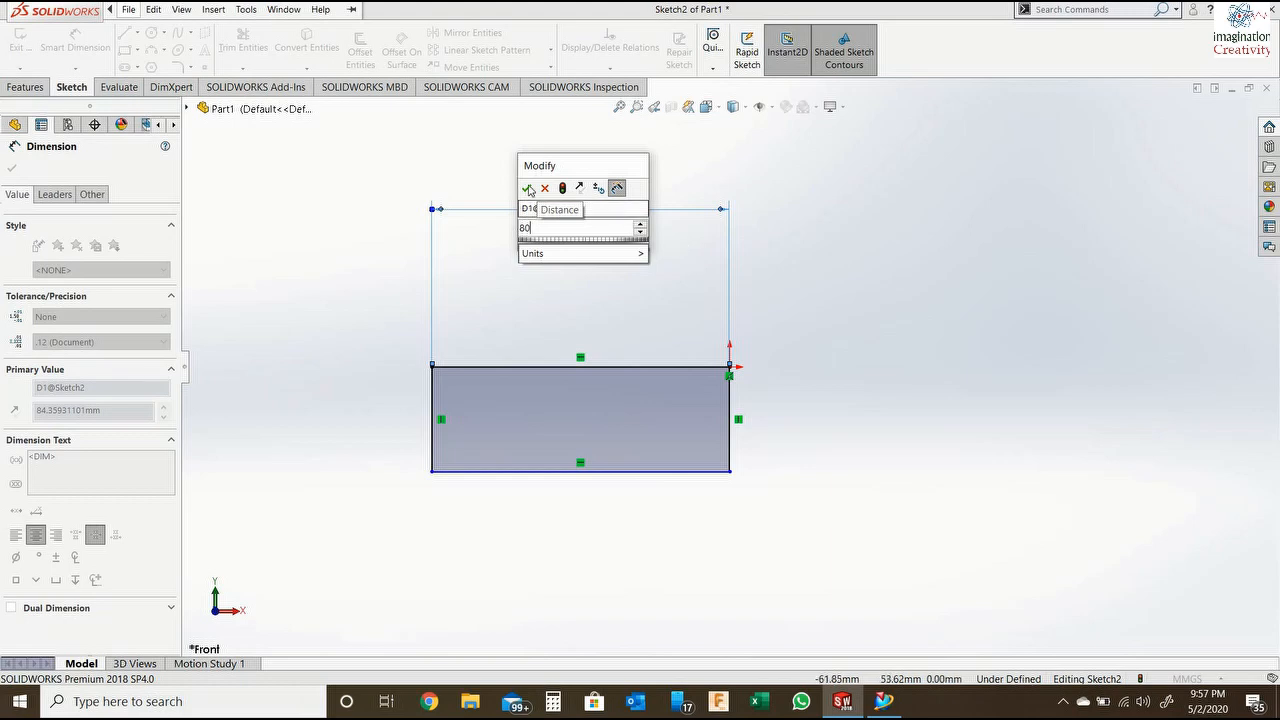
key("Return")
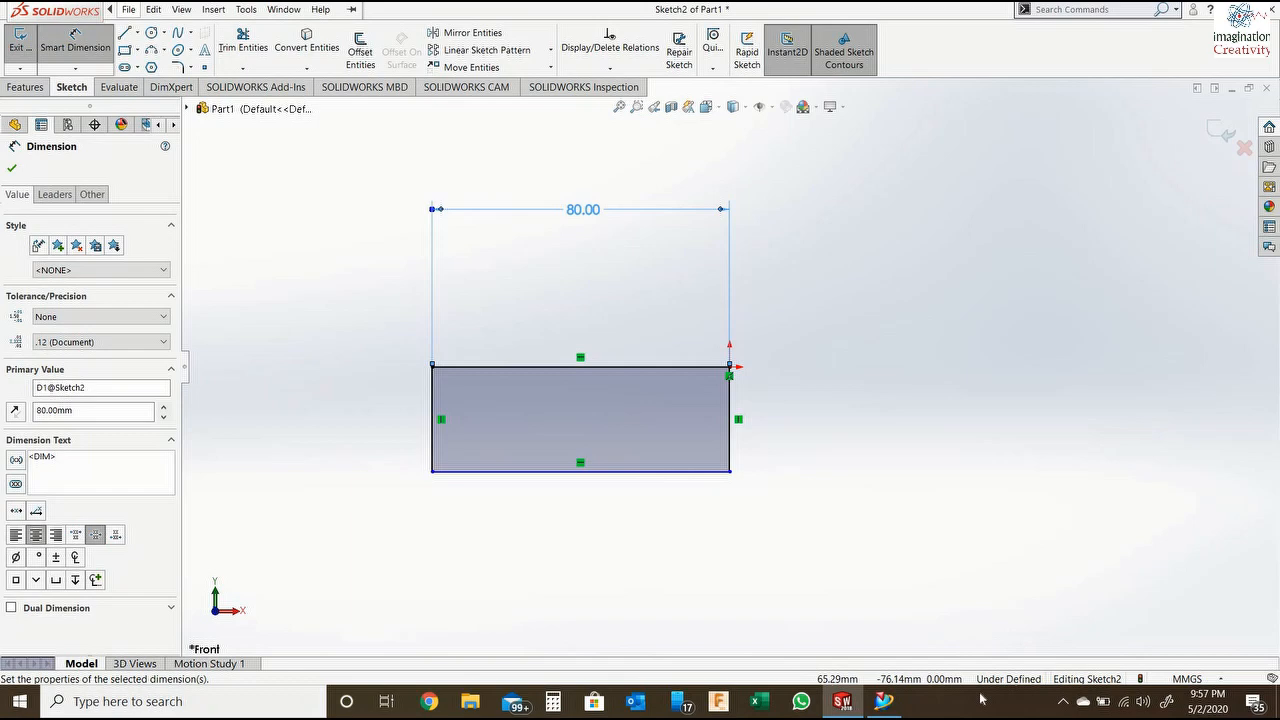
Dimension the rectangle's right edge and set its height to 30 mm.
left_click(760, 407)
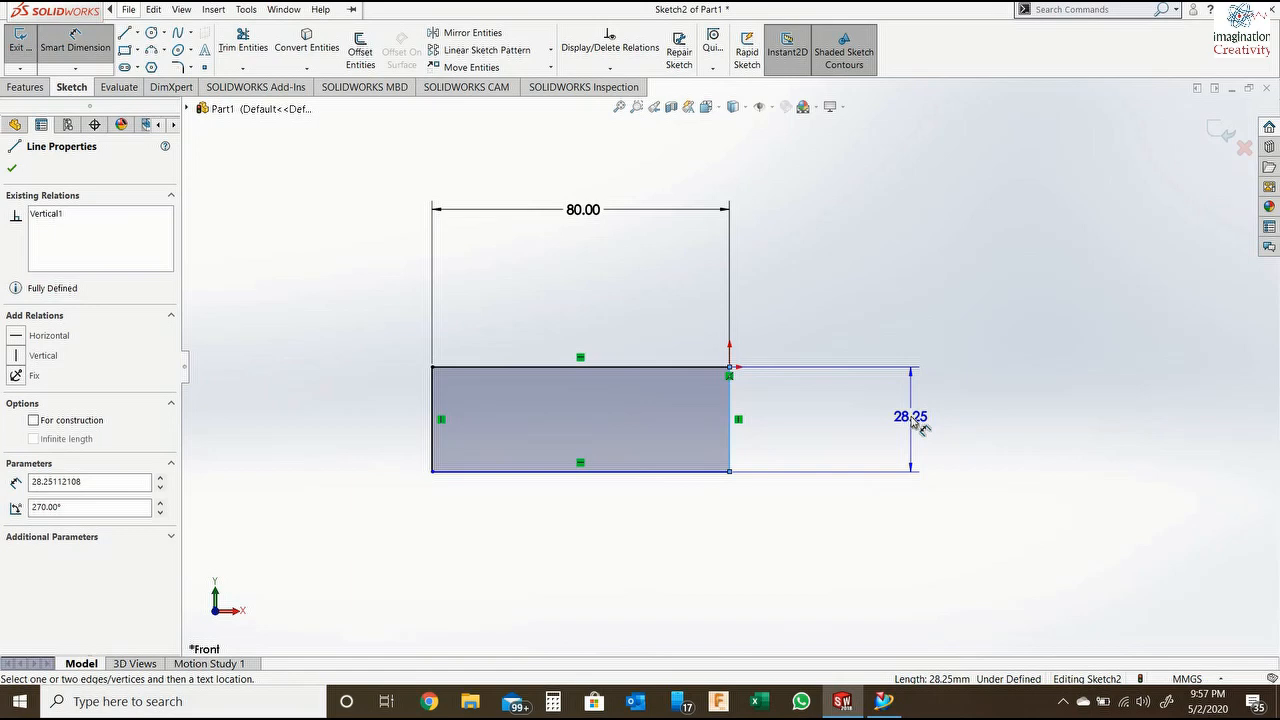
left_click(918, 425)
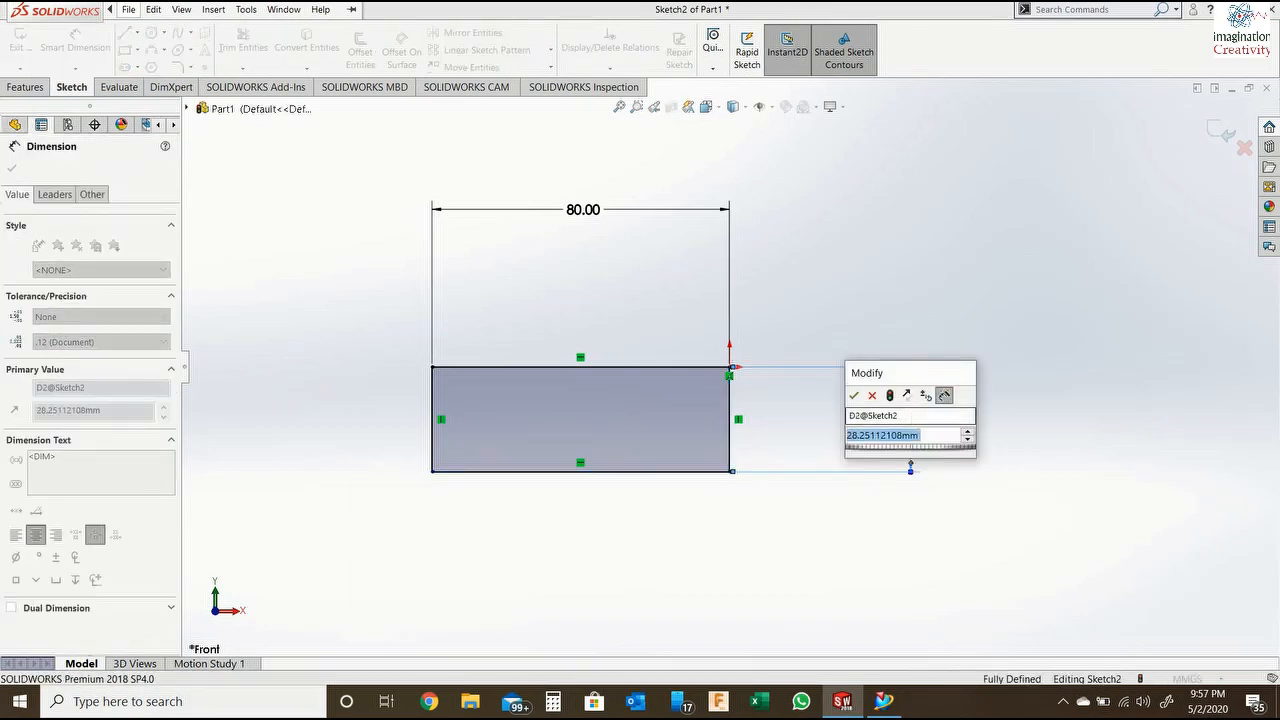
key("Return")
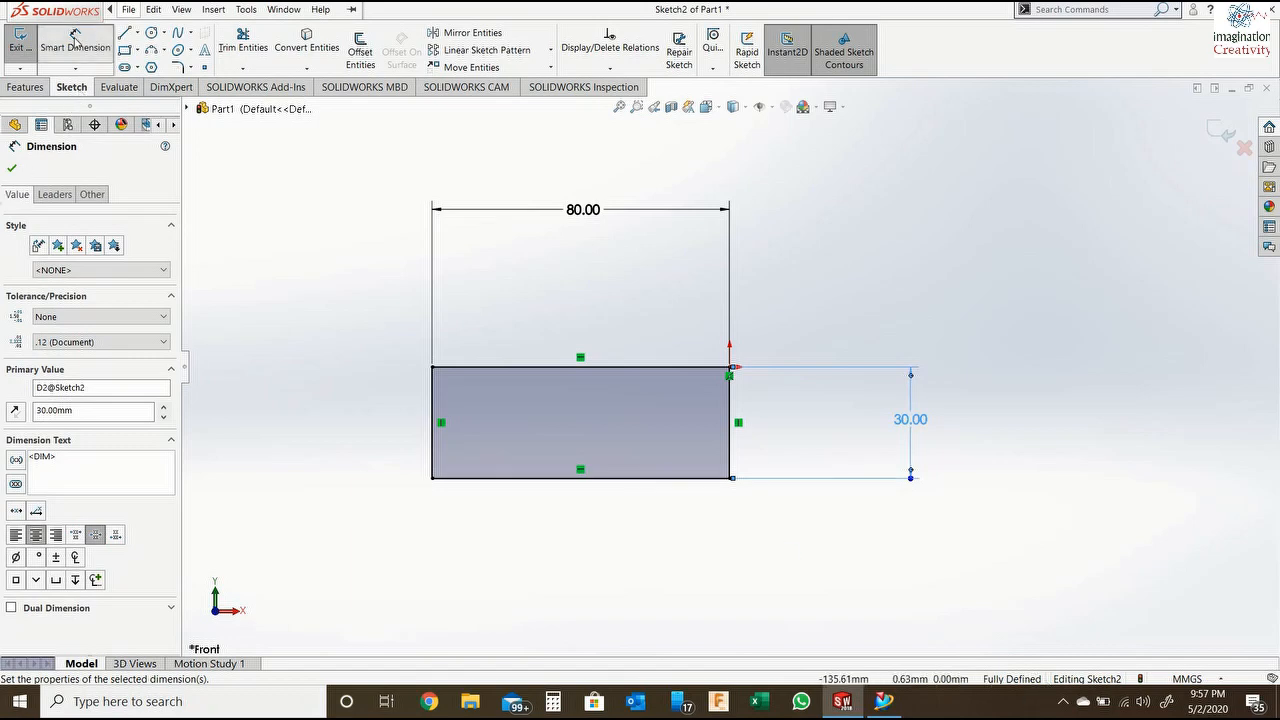
left_click(938, 282)
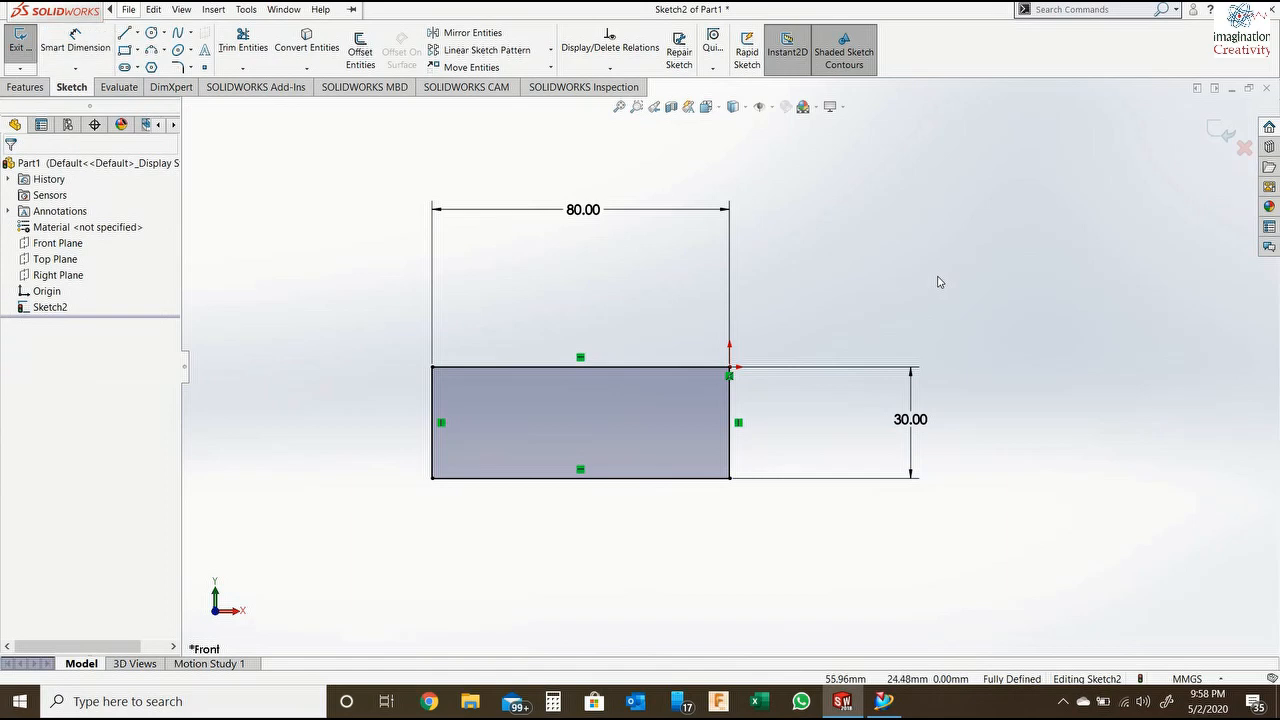
Undo both dimensions and the rectangle drawn from the origin.
key("ctrl+z")
key("ctrl+z")
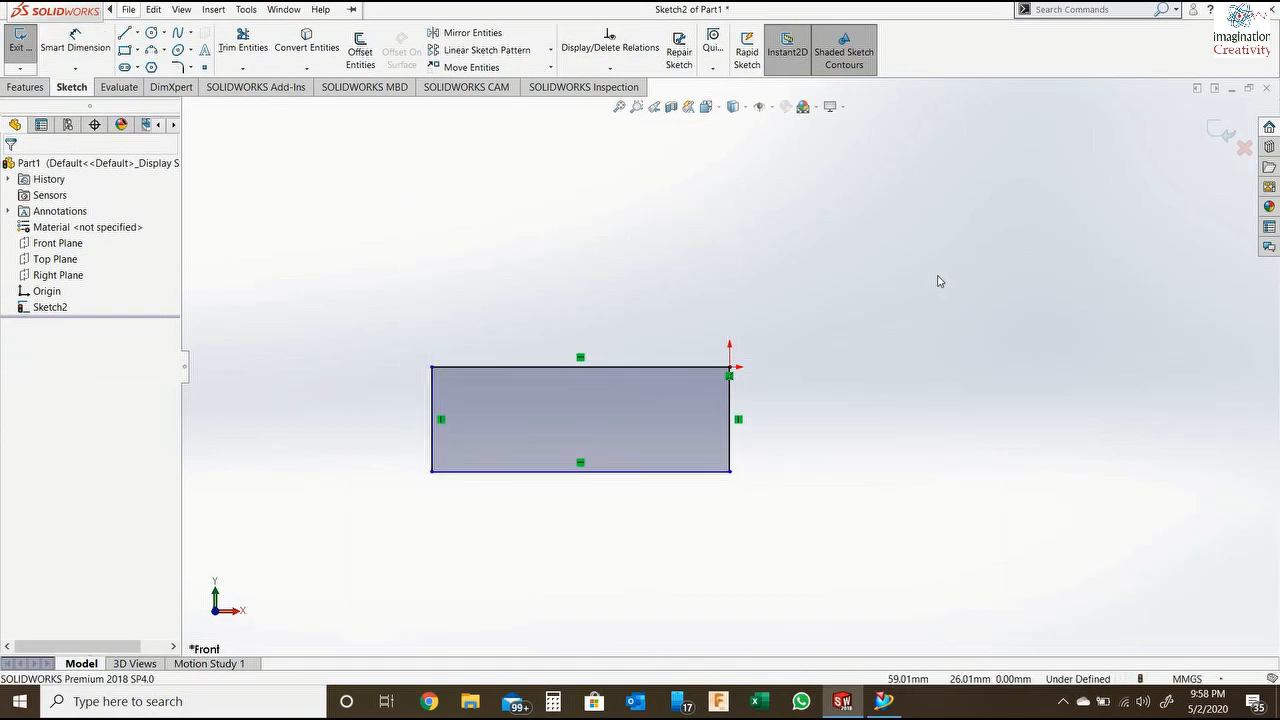
key("ctrl+z")
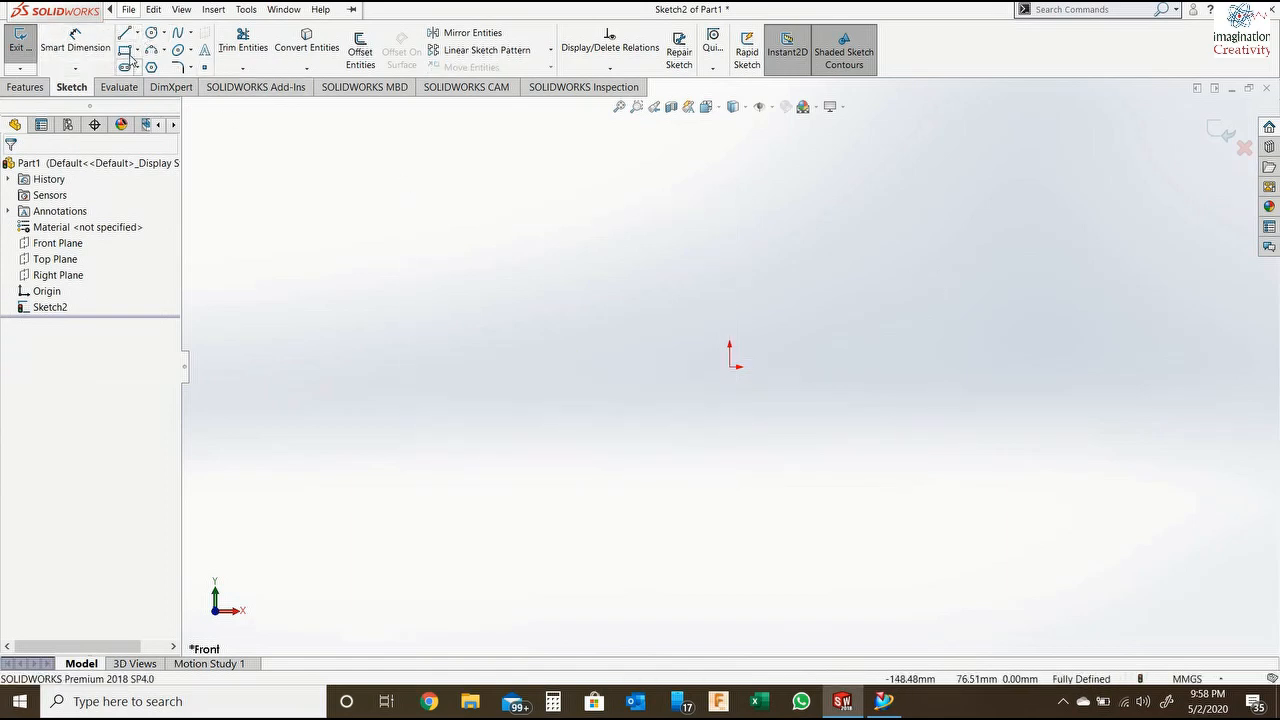
Sketch a corner rectangle about 100 mm wide above the origin and dimension its height to 30 mm.
left_click(475, 191)
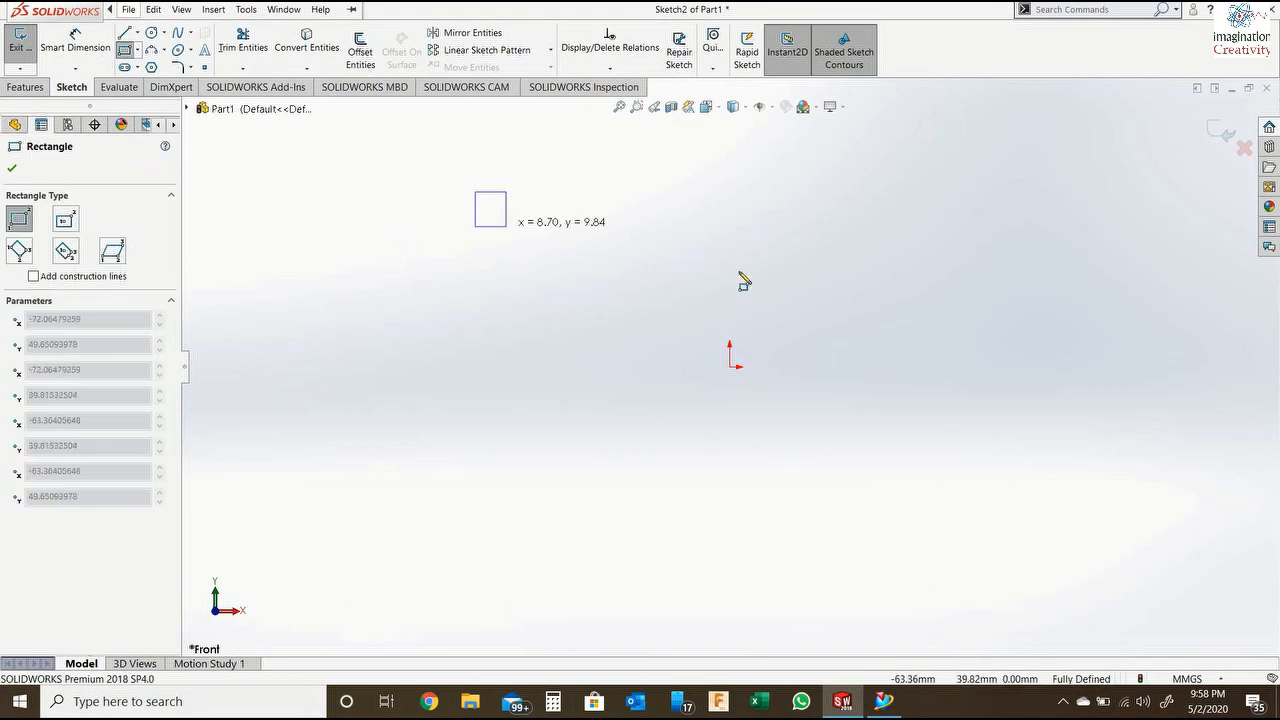
left_click(740, 272)
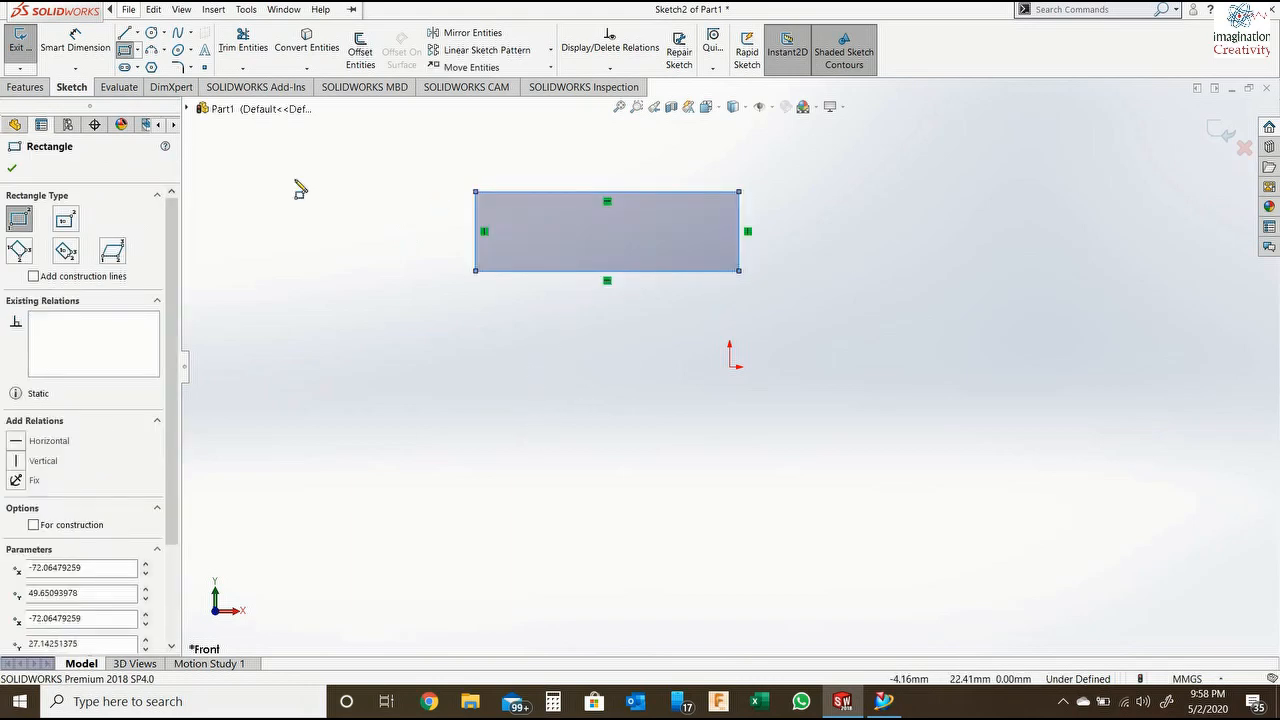
left_click(72, 50)
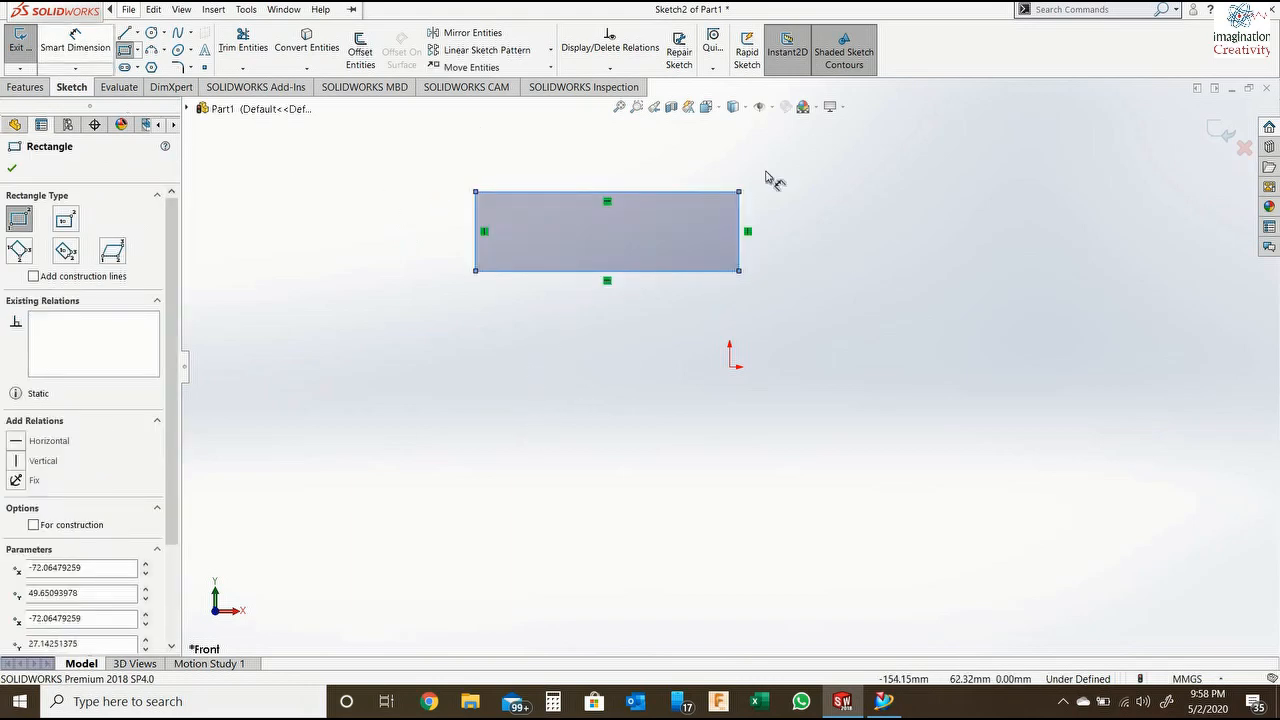
left_click(740, 231)
left_click(877, 218)
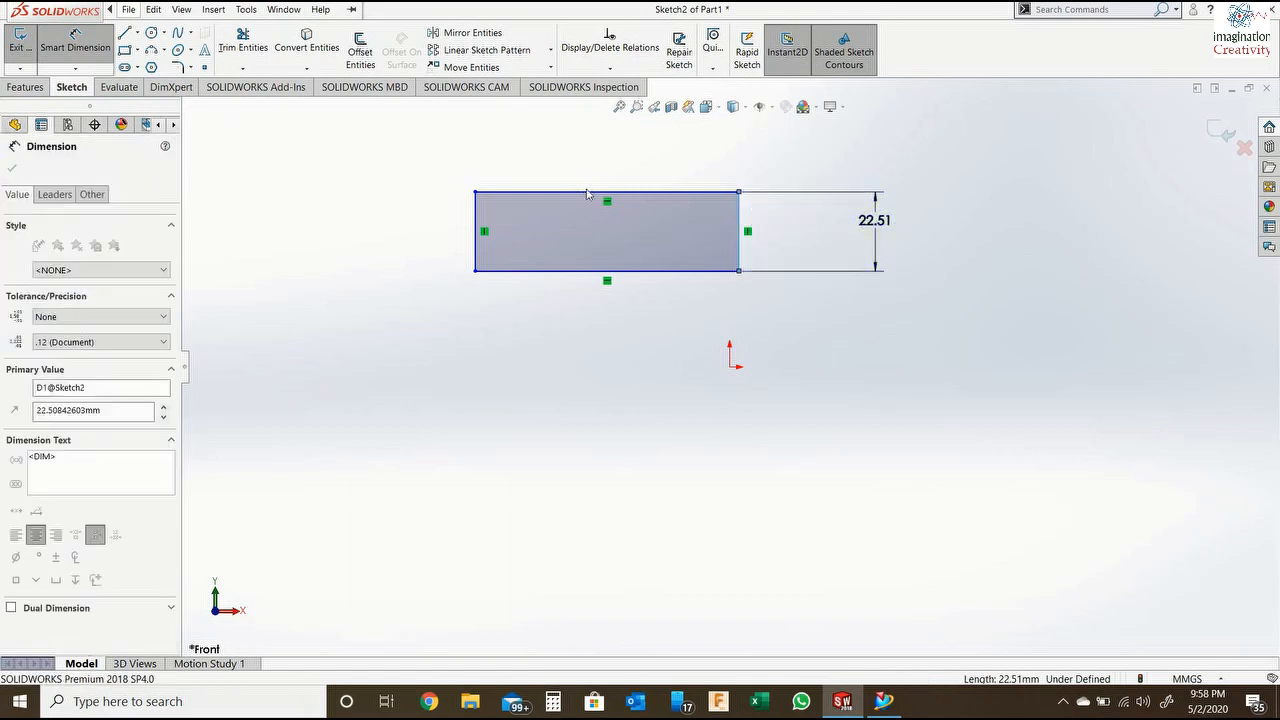
type("30")
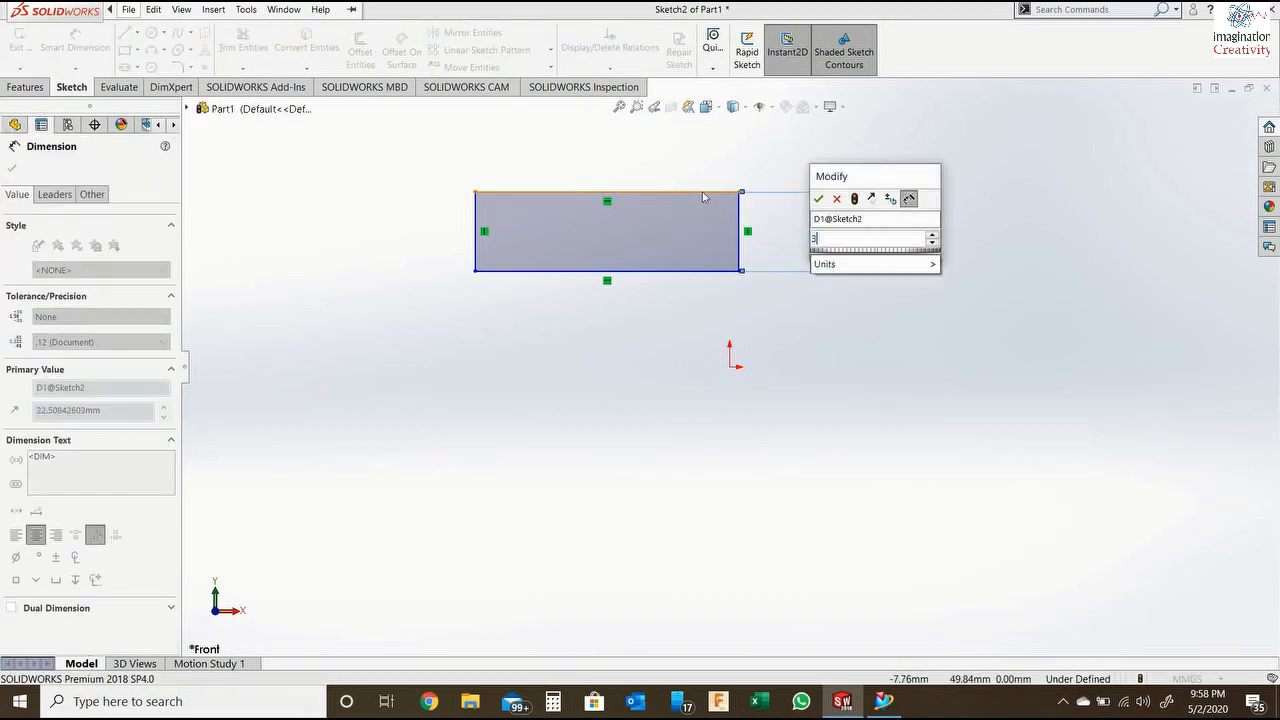
key("Return")
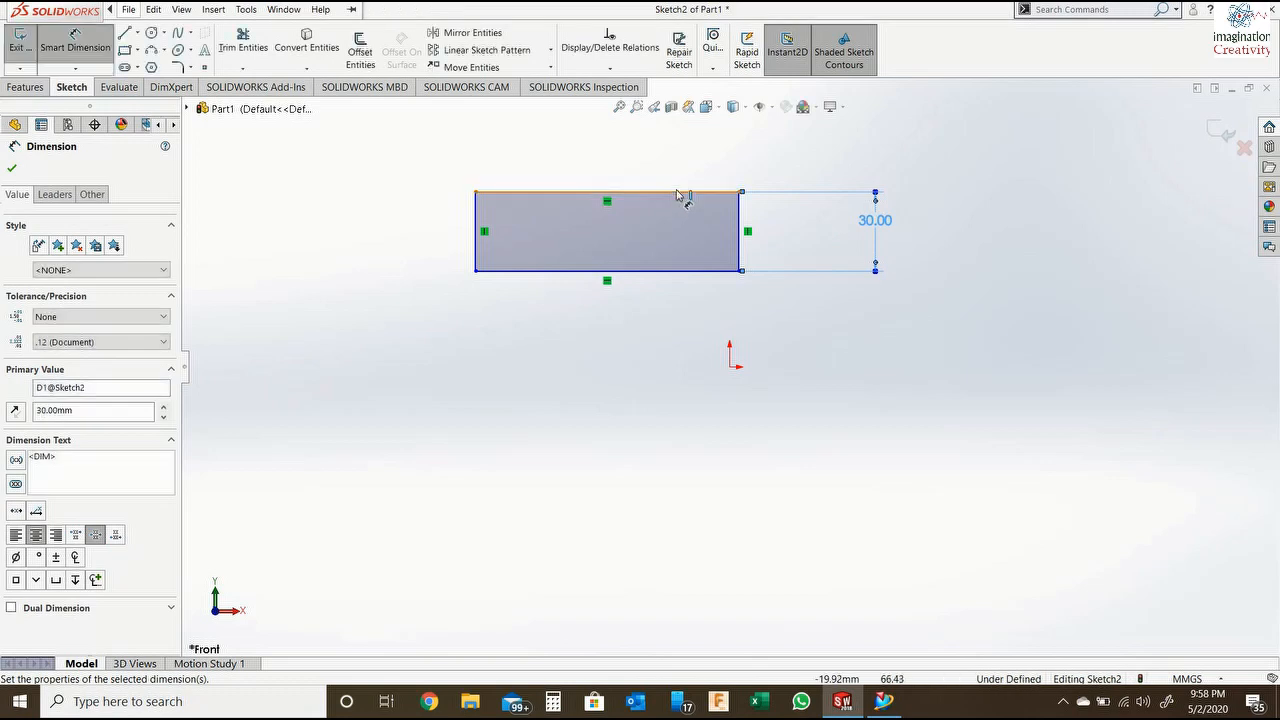
Dimension the rectangle's upper edge and set its width to 80 mm.
left_click(685, 192)
left_click(685, 160)
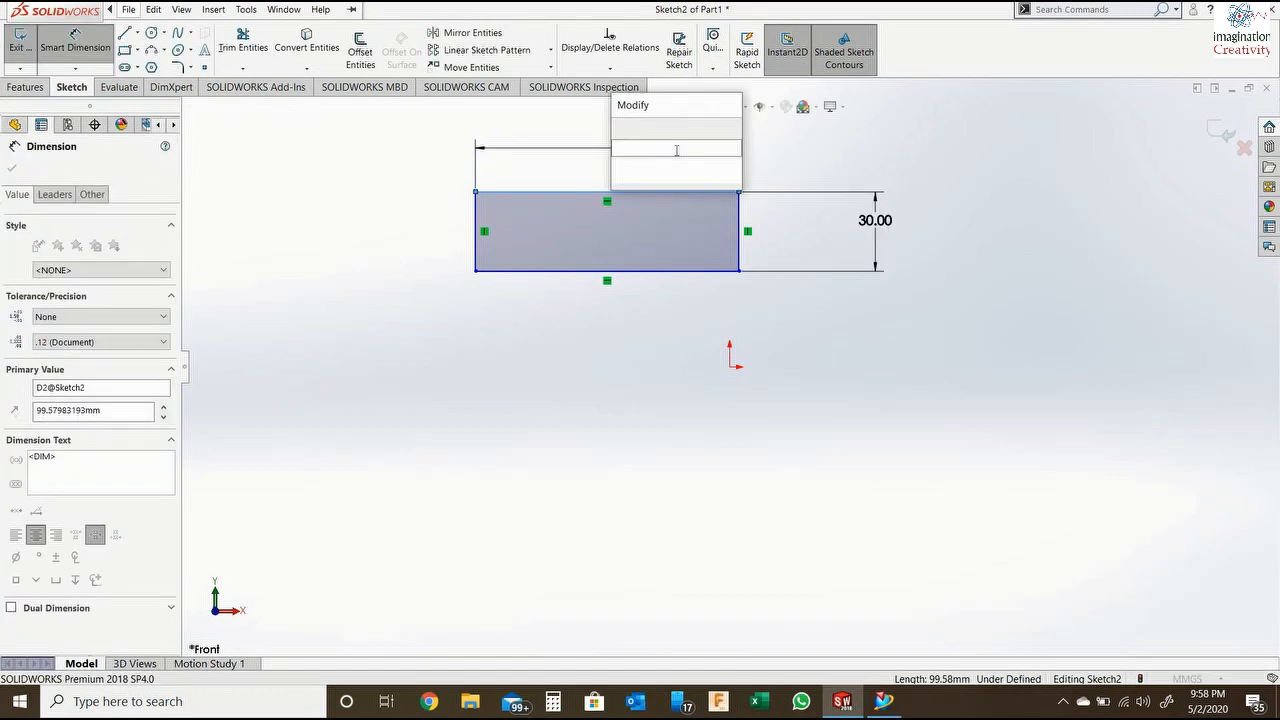
type("80")
key("Return")
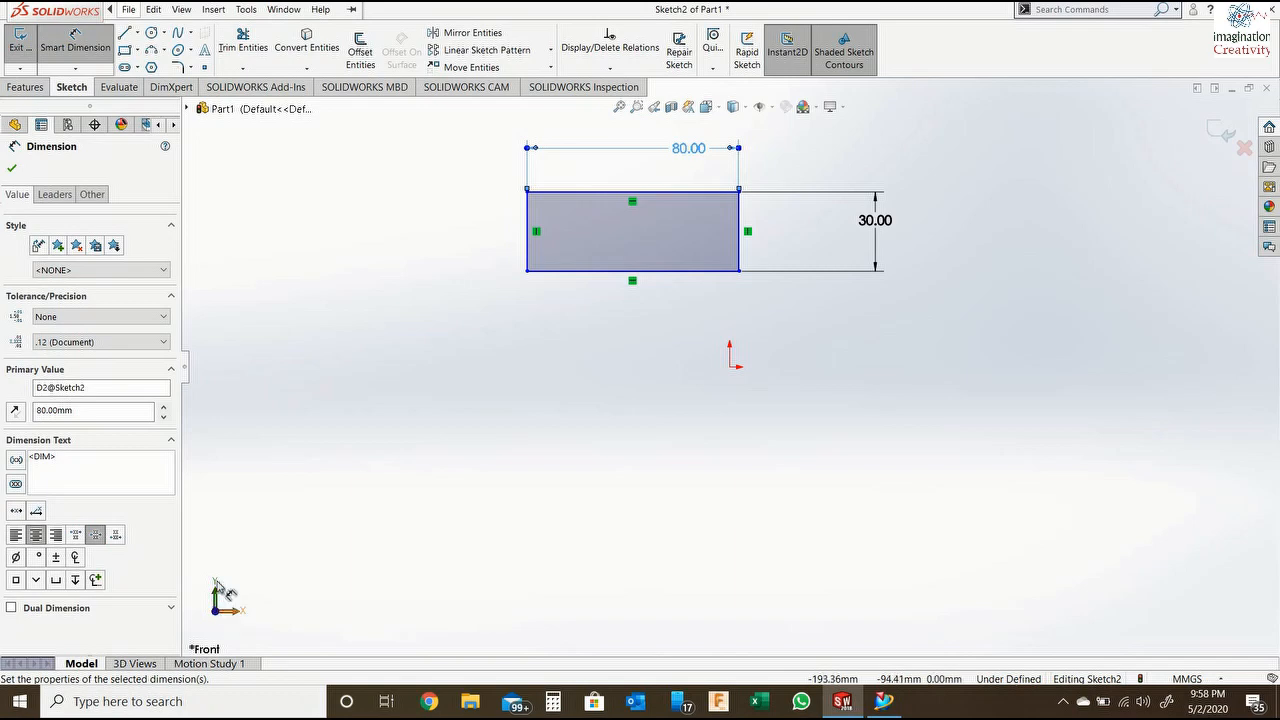
Add a dimension between the rectangle's lower edge and the origin and set the distance to 0 mm.
mouse_move(289, 580)
middle_mouse_down()
mouse_move(259, 604)
mouse_move(297, 580)
middle_mouse_up()
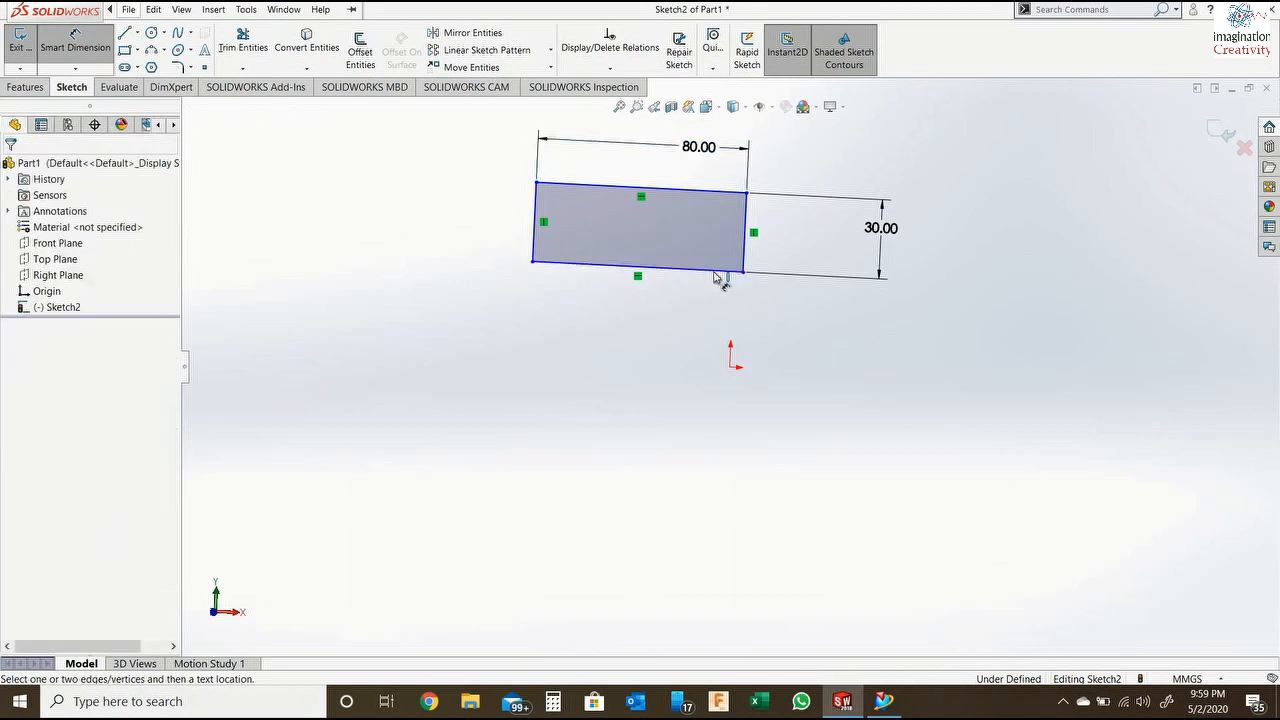
left_click(714, 272)
left_click(731, 367)
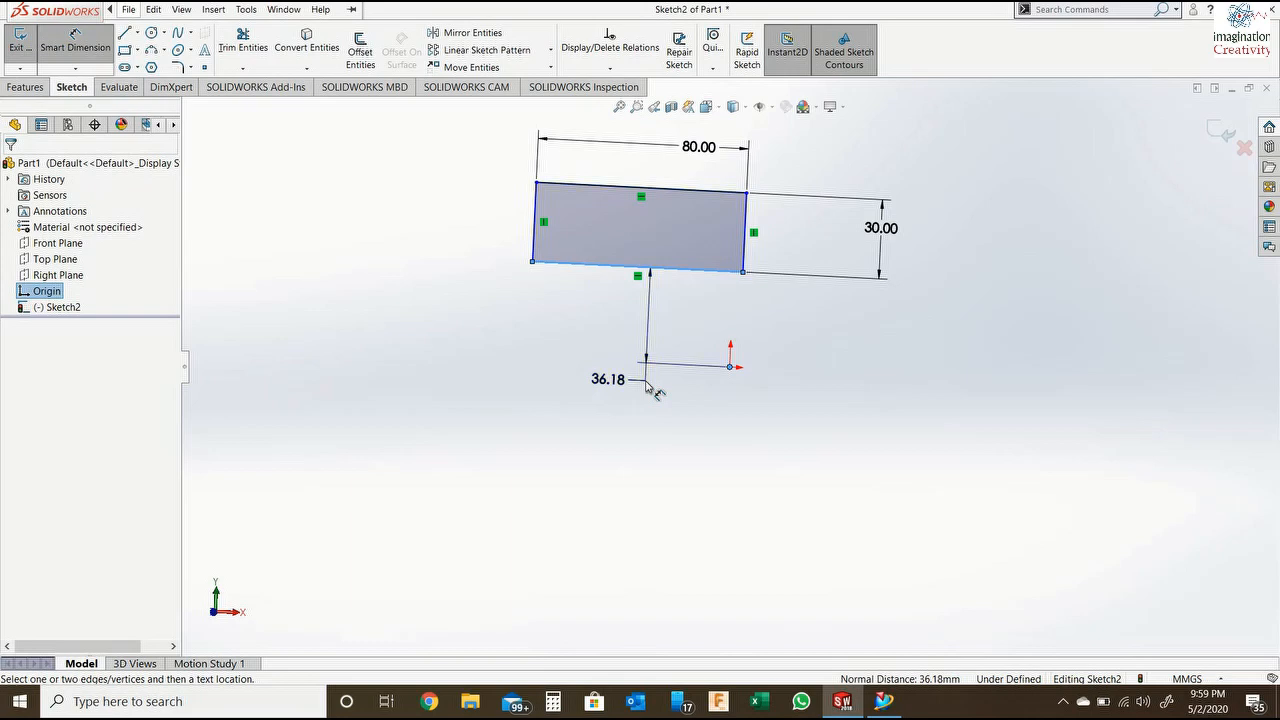
left_click(656, 310)
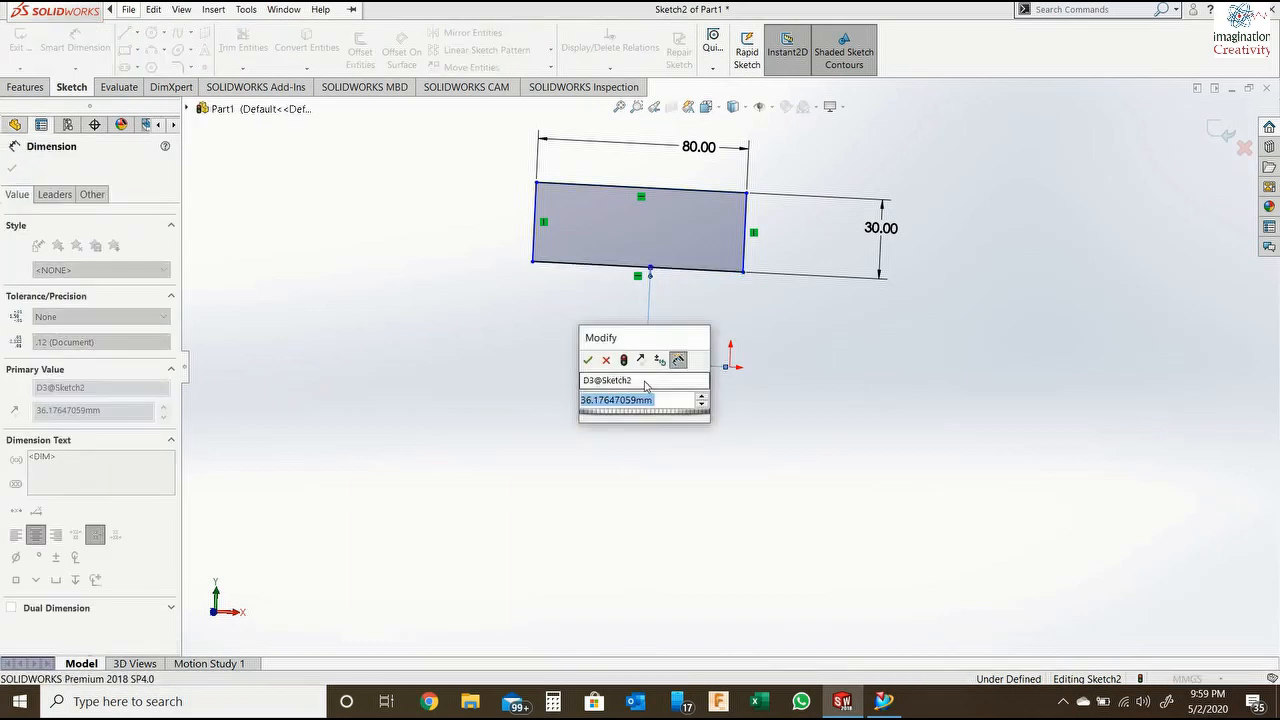
type("0")
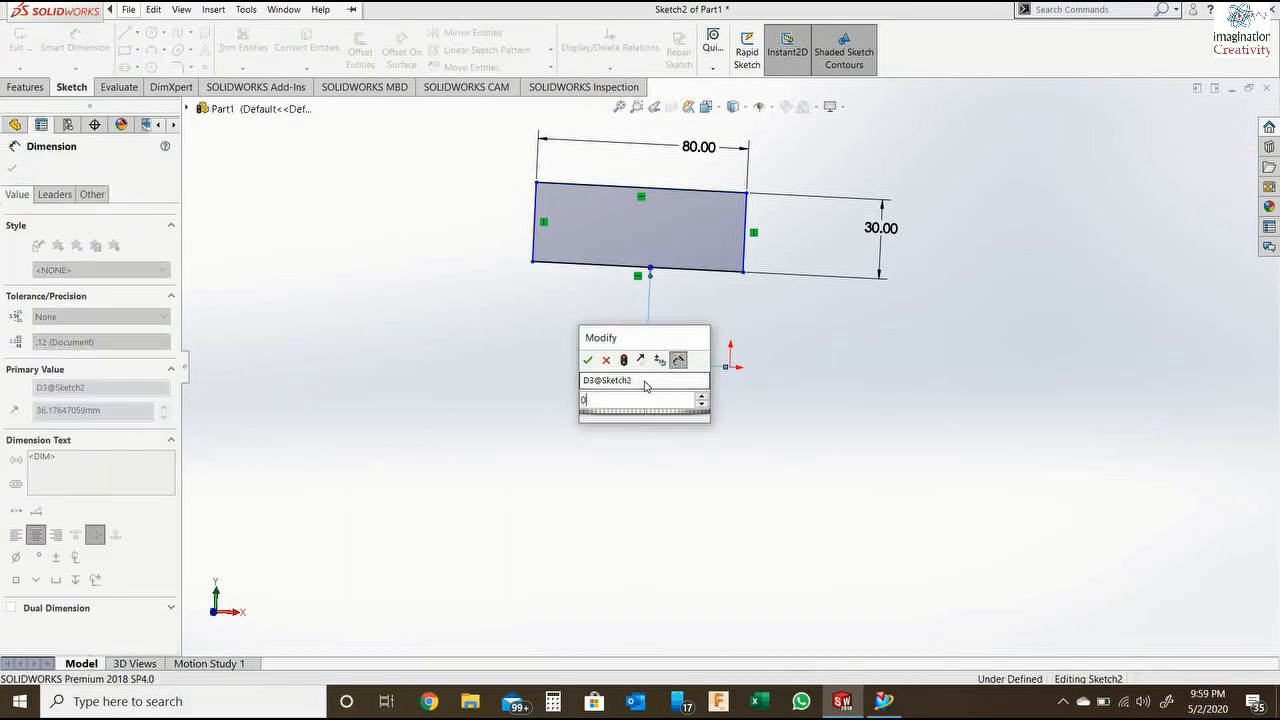
key("Escape")
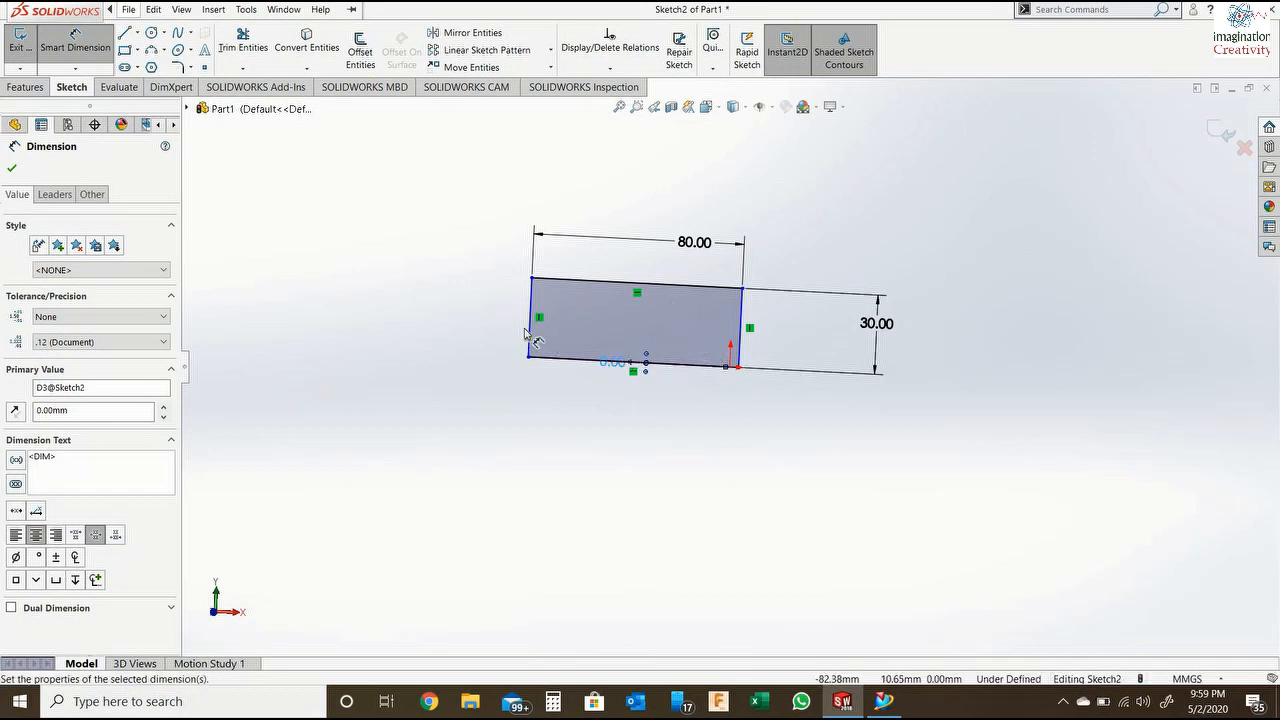
Add a dimension between the rectangle's left edge and the origin and set the distance to 0 mm.
left_click(530, 335)
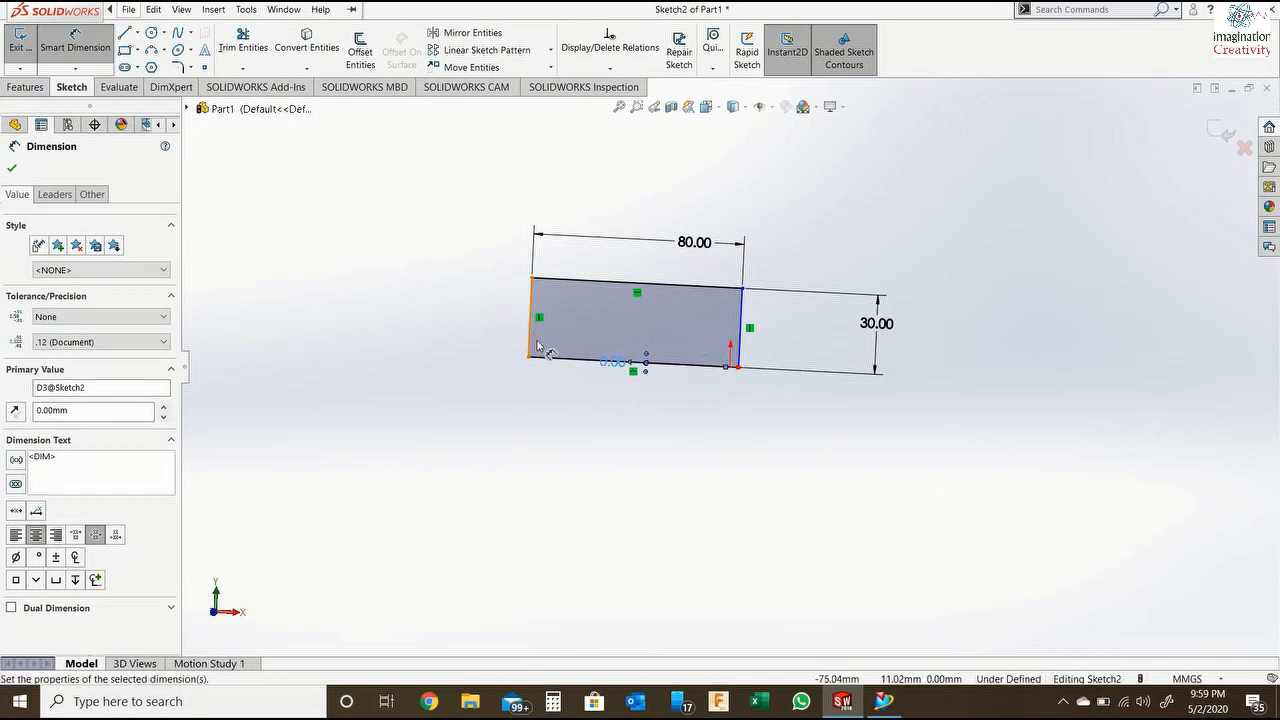
left_click(738, 362)
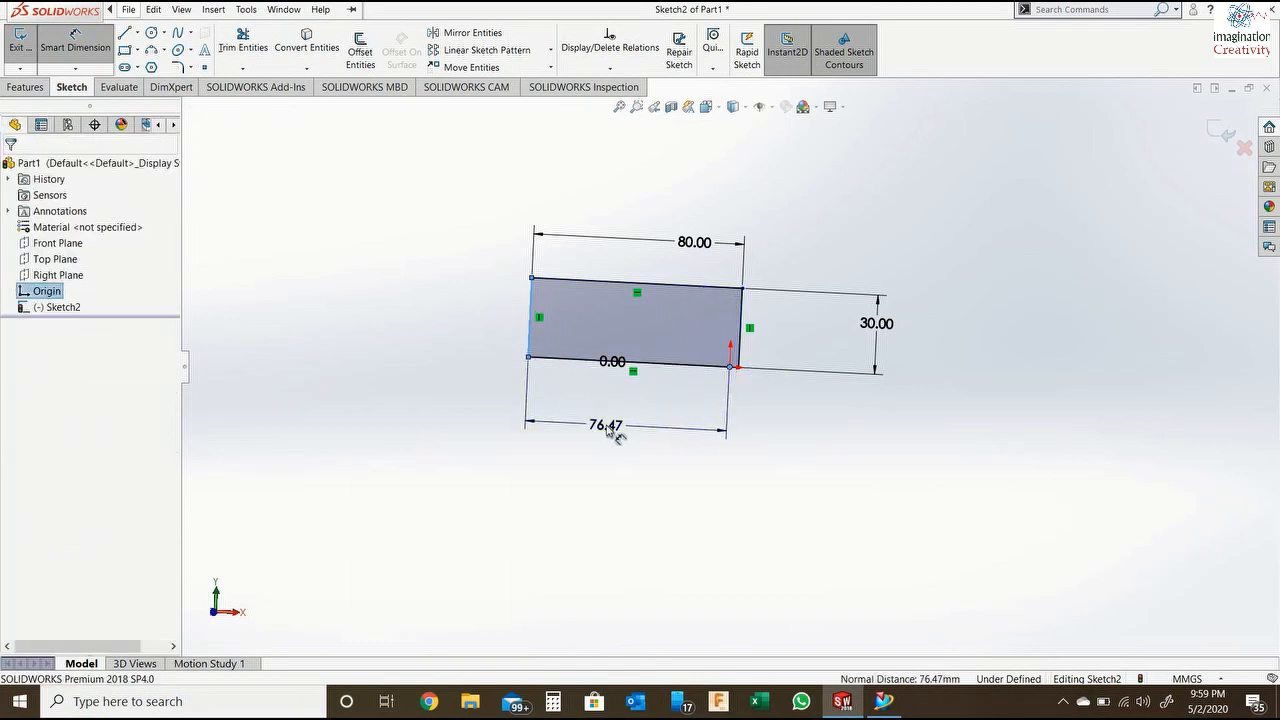
left_click(607, 425)
type("0")
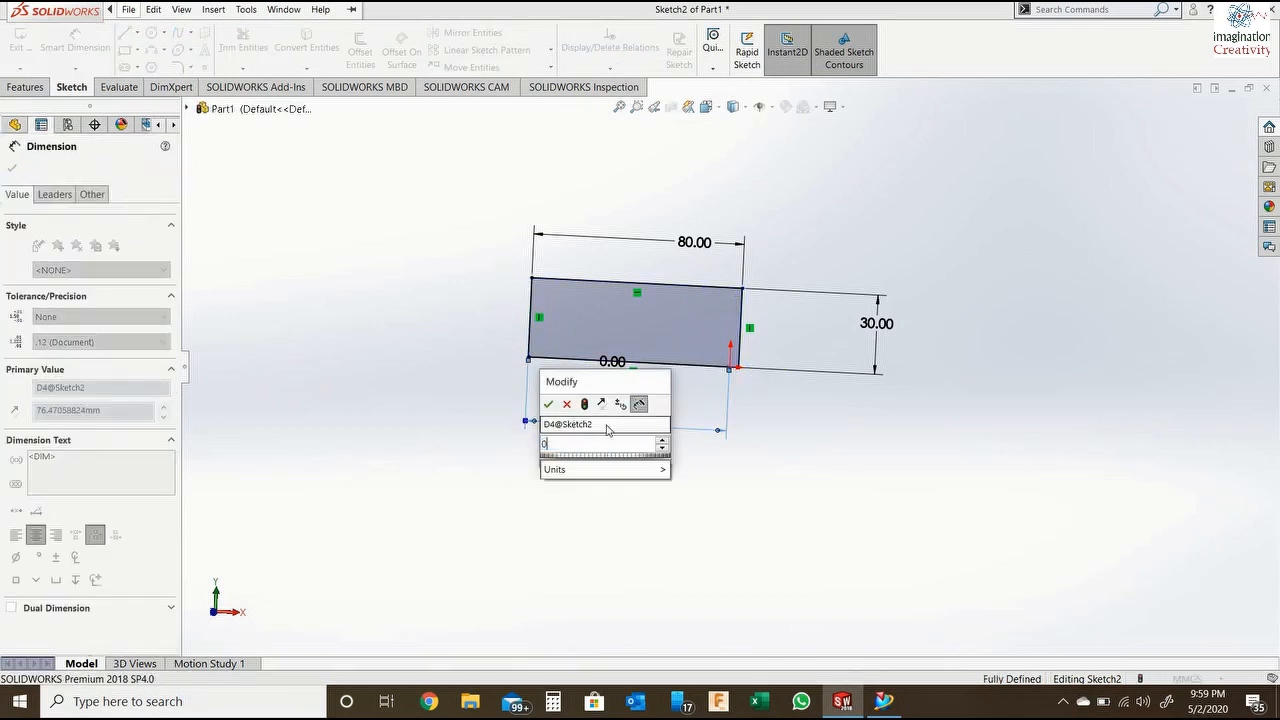
key("Return")
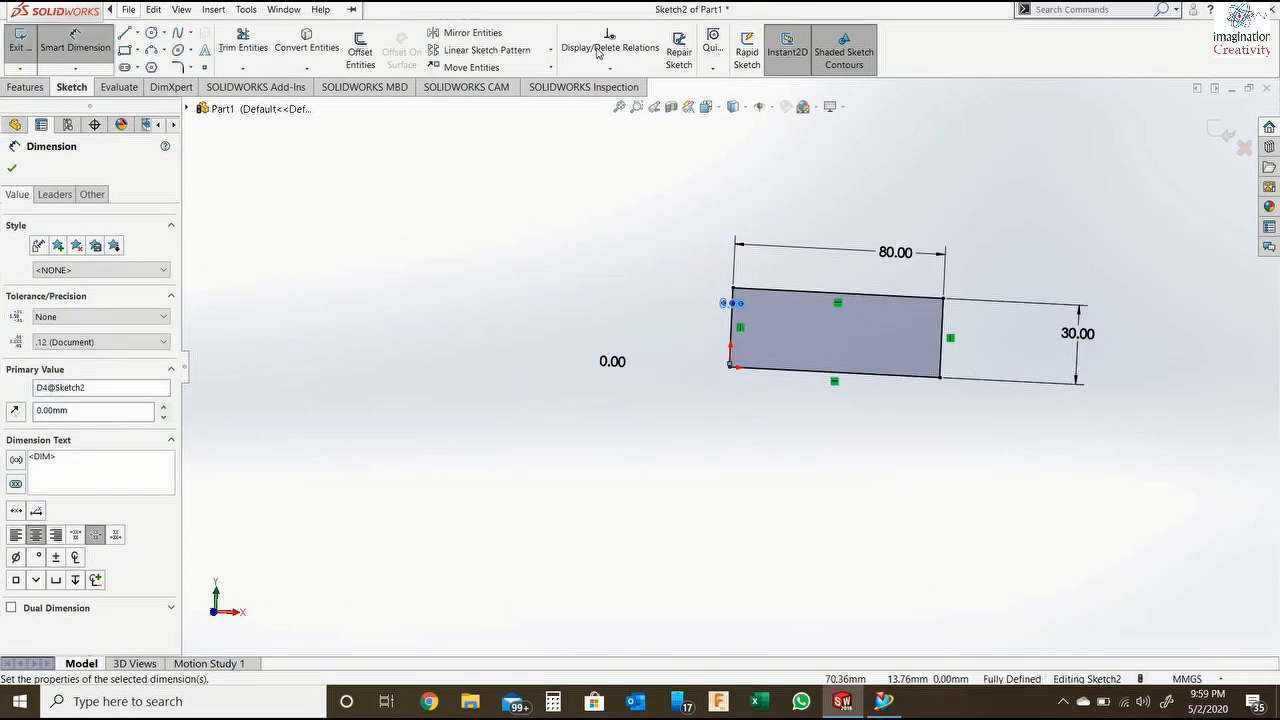
Orient the sketch to the Front view and dismiss the alarm and message notifications covering the model.
left_click(708, 108)
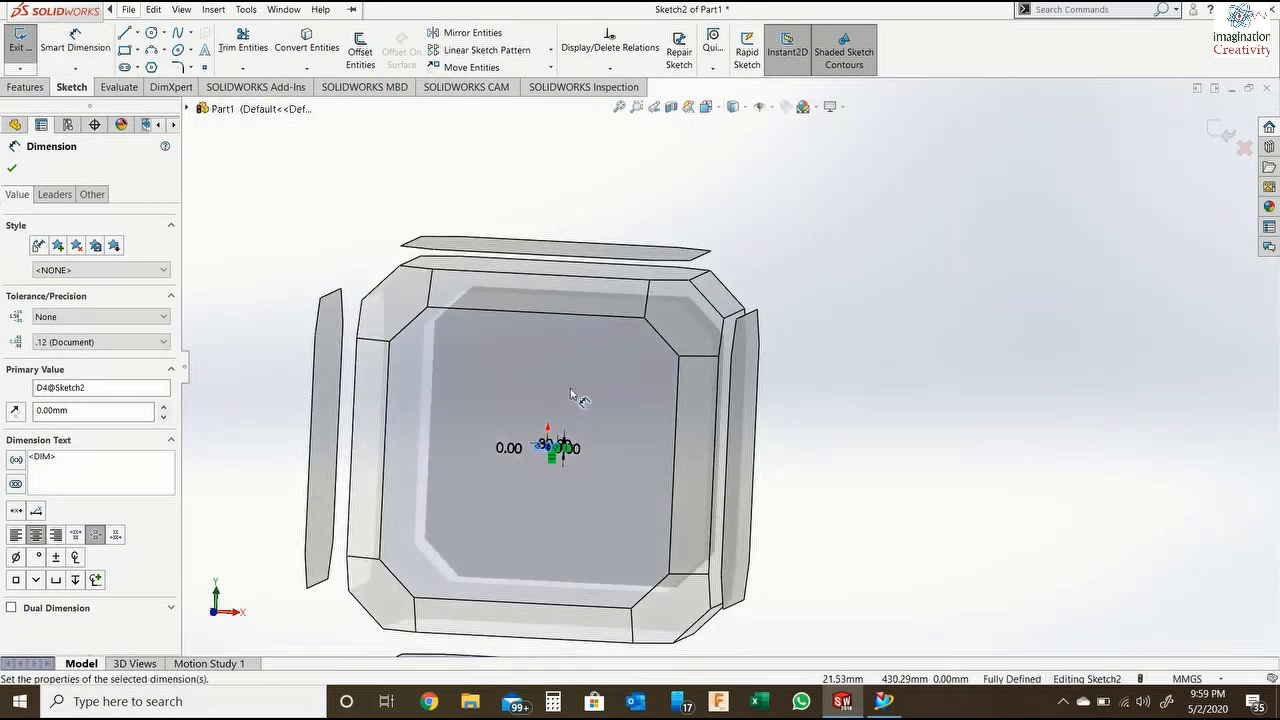
left_click(580, 394)
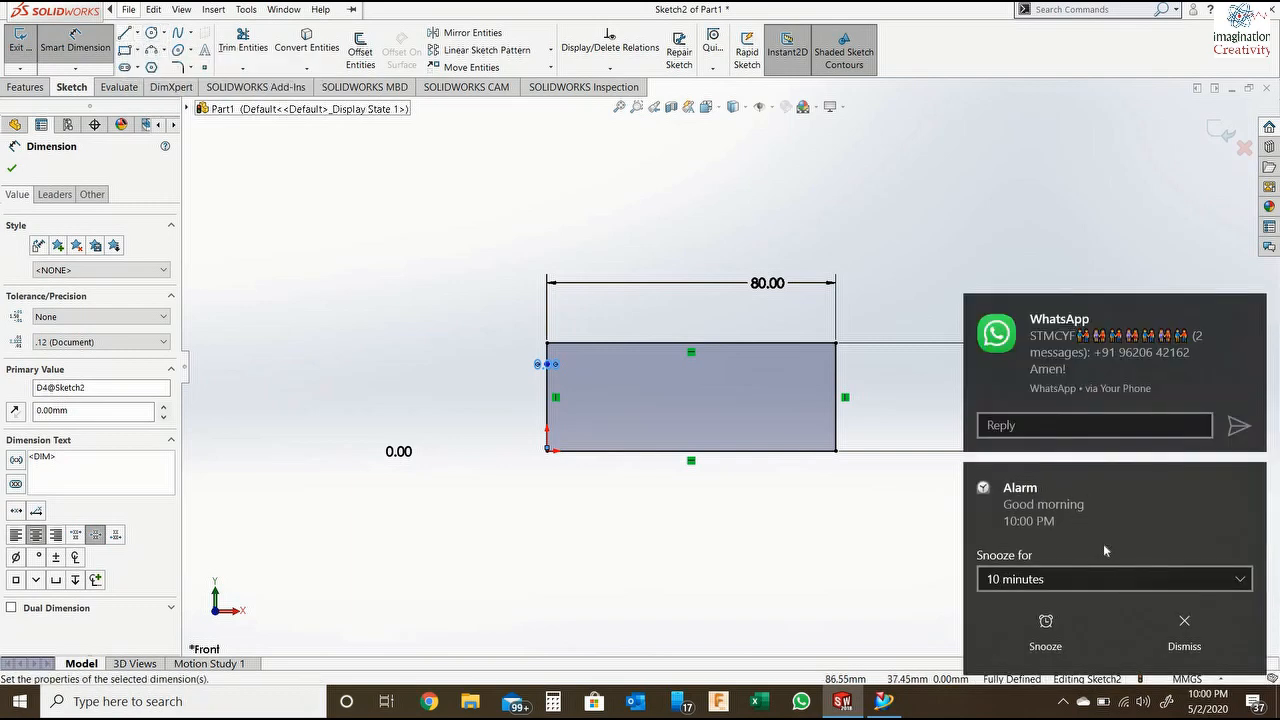
left_click(1183, 620)
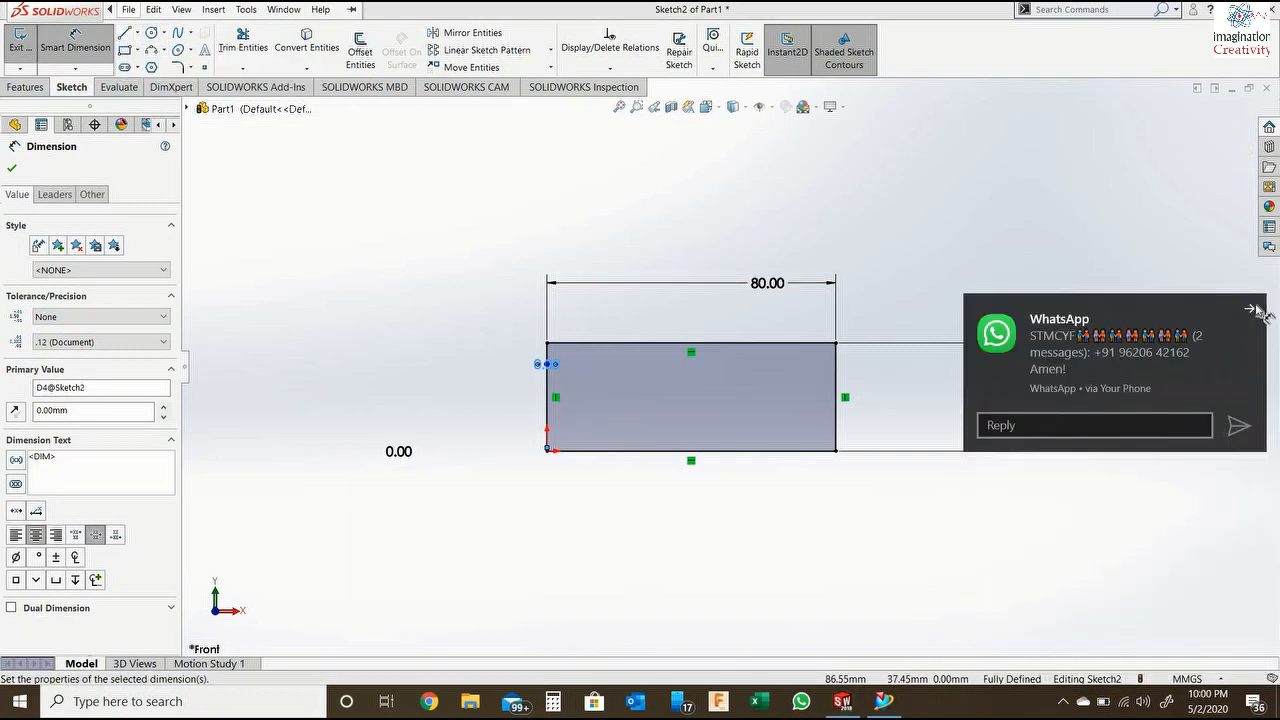
left_click(1257, 311)
left_click(1252, 536)
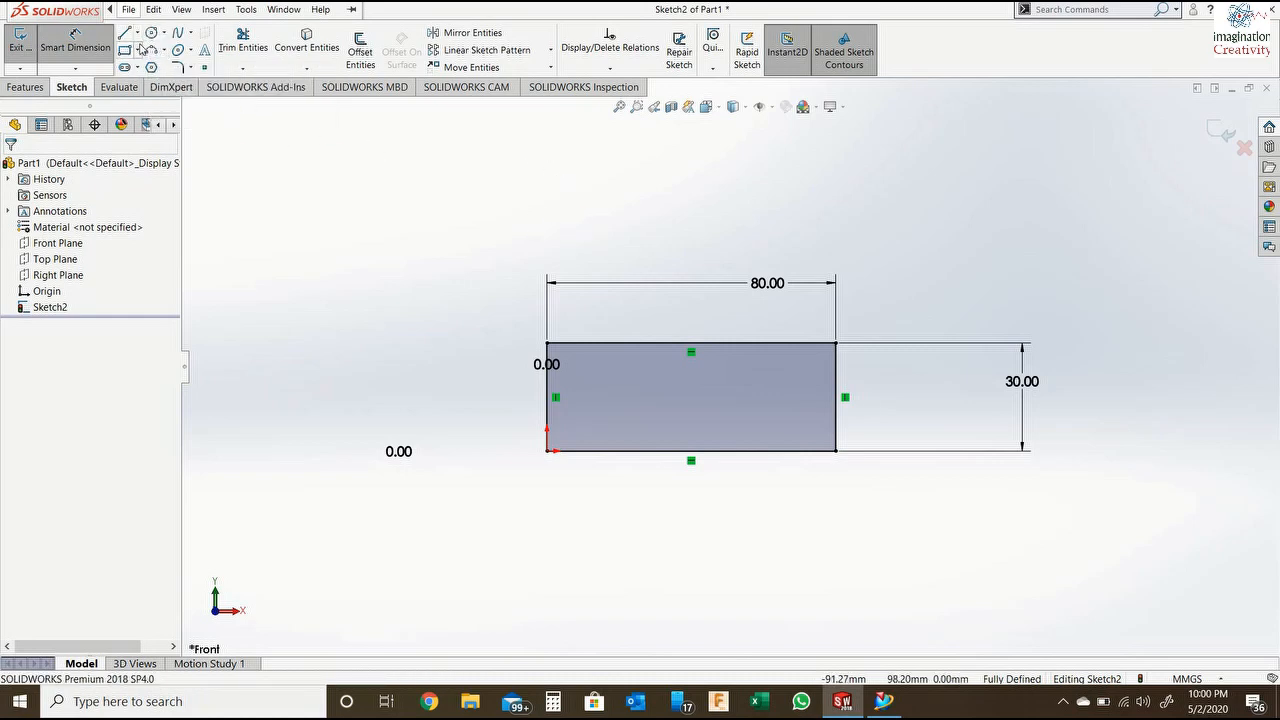
Exit the rectangle sketch and keep its changes.
left_click(153, 9)
left_click(752, 228)
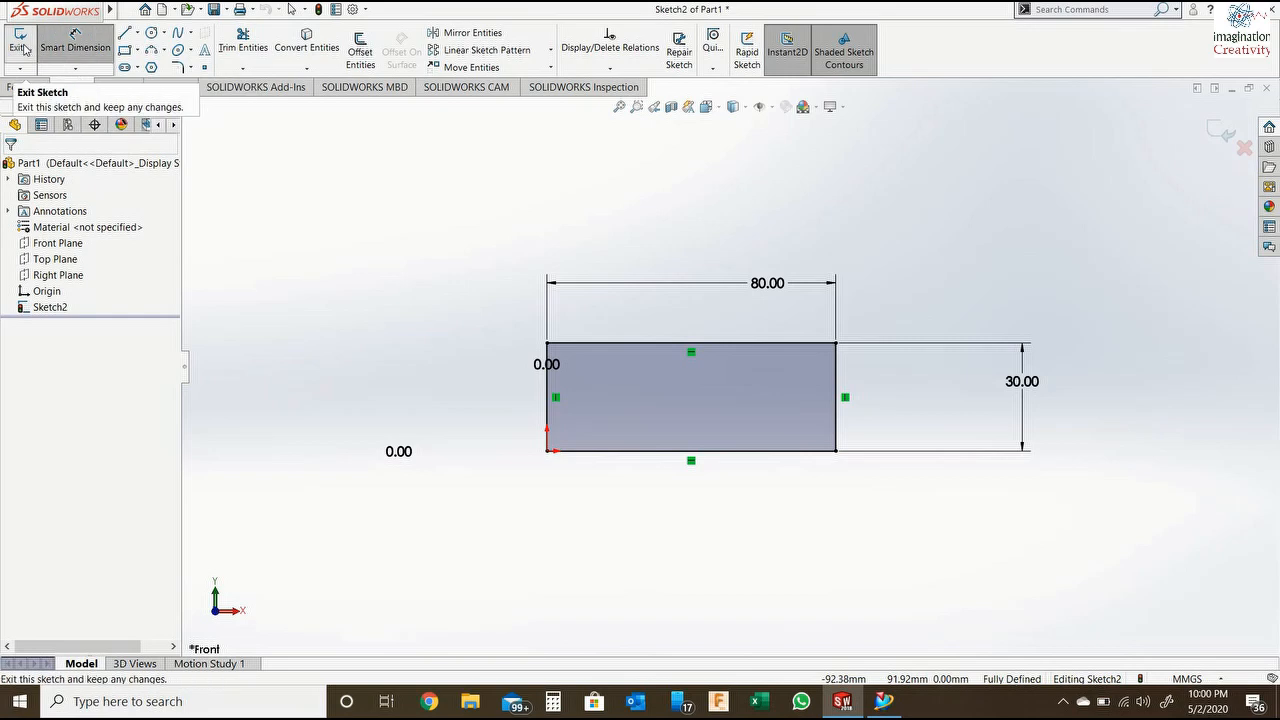
left_click(62, 54)
left_click(20, 56)
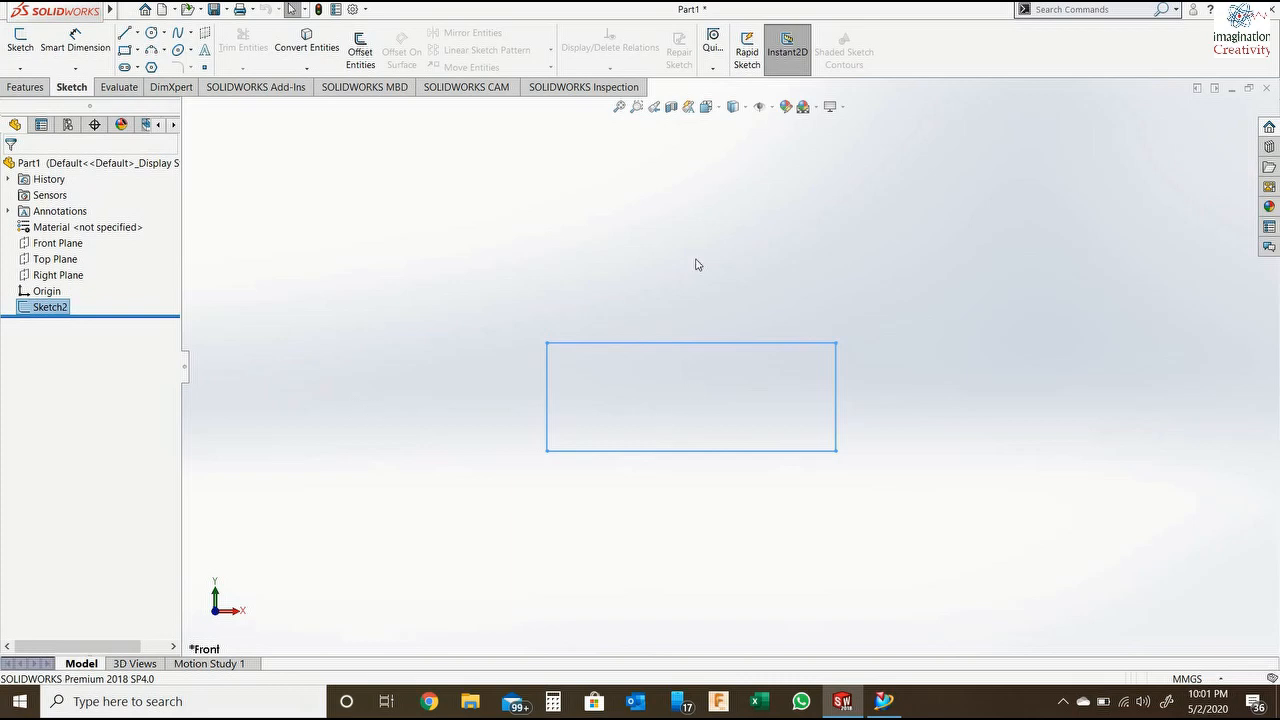
Switch to NX and create a new On Plane sketch on the XY datum plane using the Inferred plane method.
key("alt+Tab")
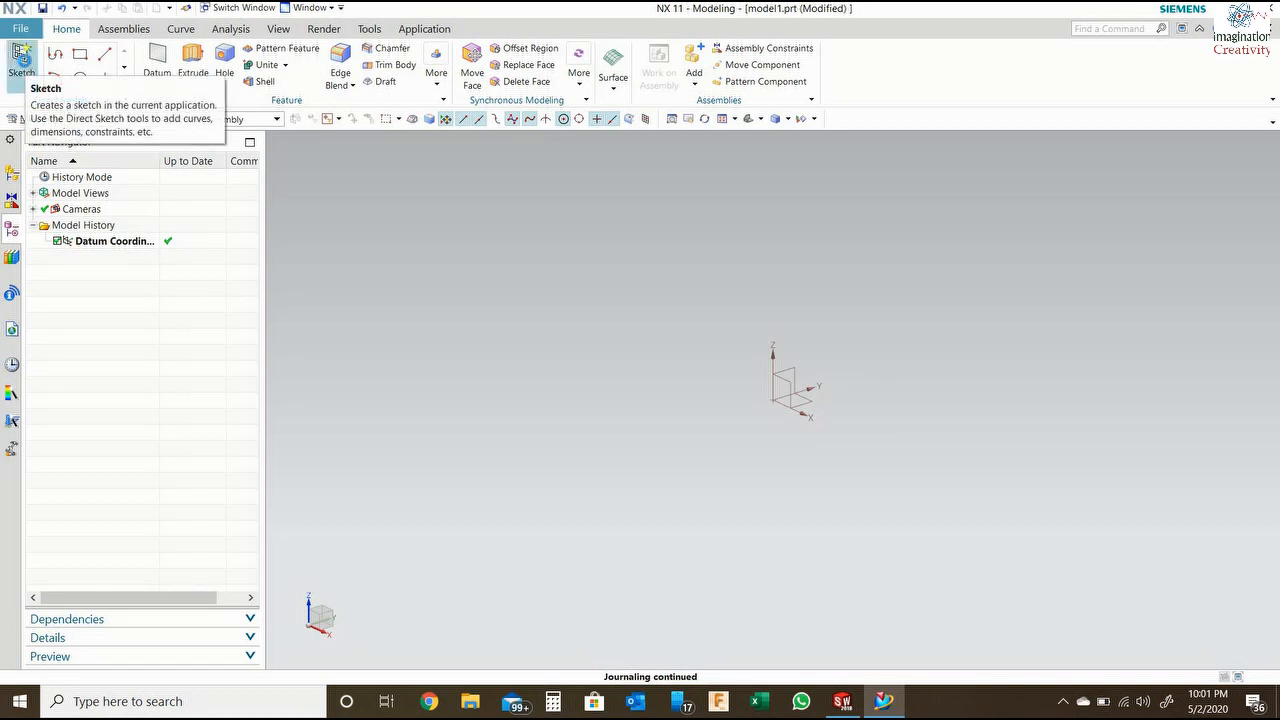
left_click(22, 58)
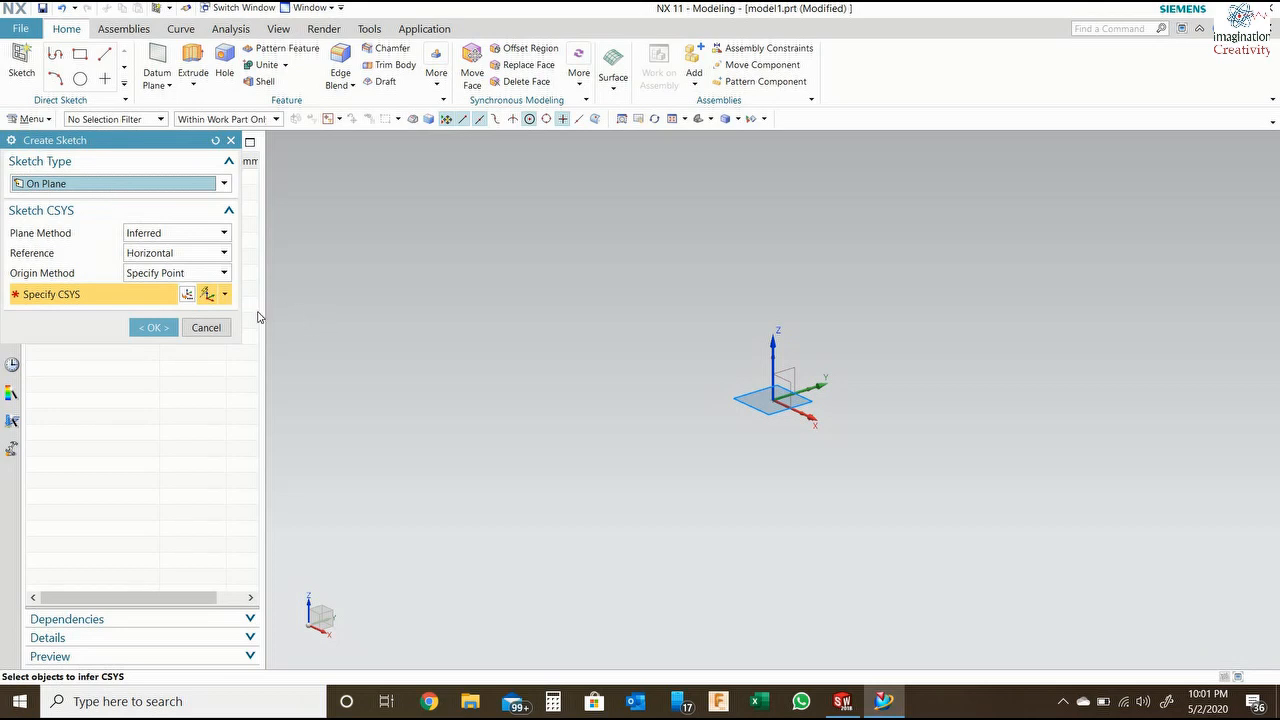
middle_click_drag(922, 416, 800, 404)
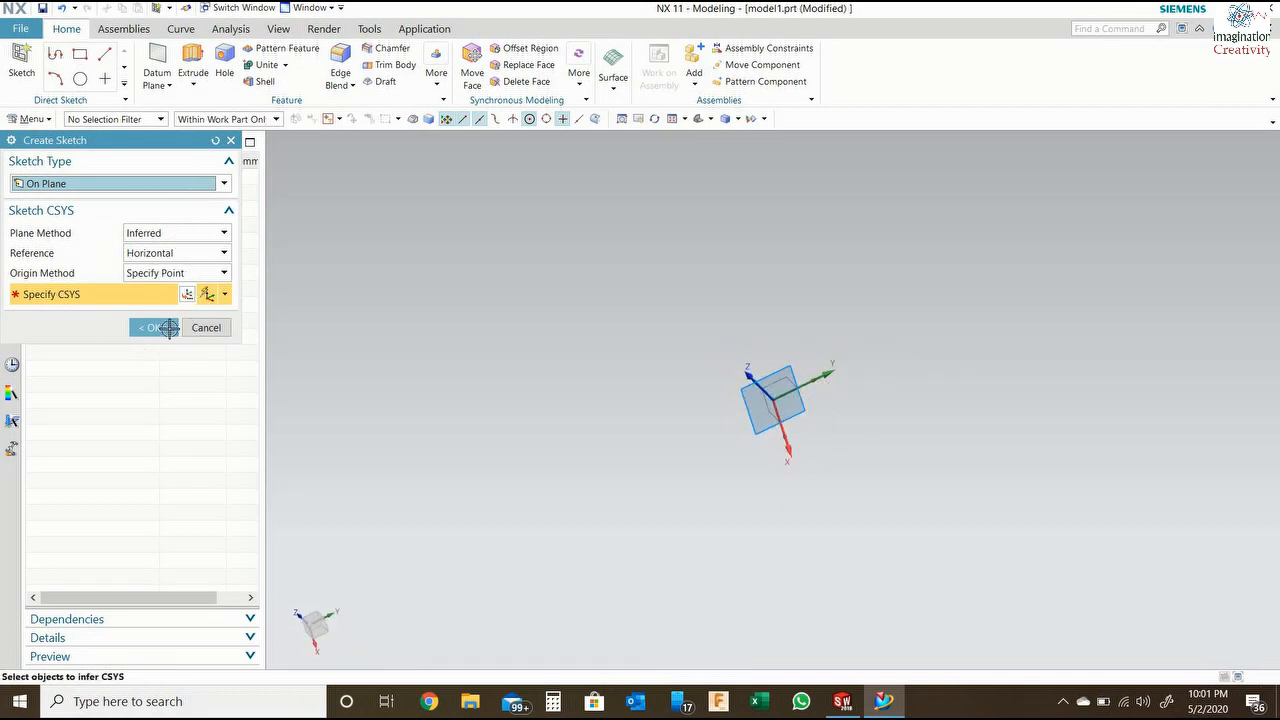
left_click(164, 327)
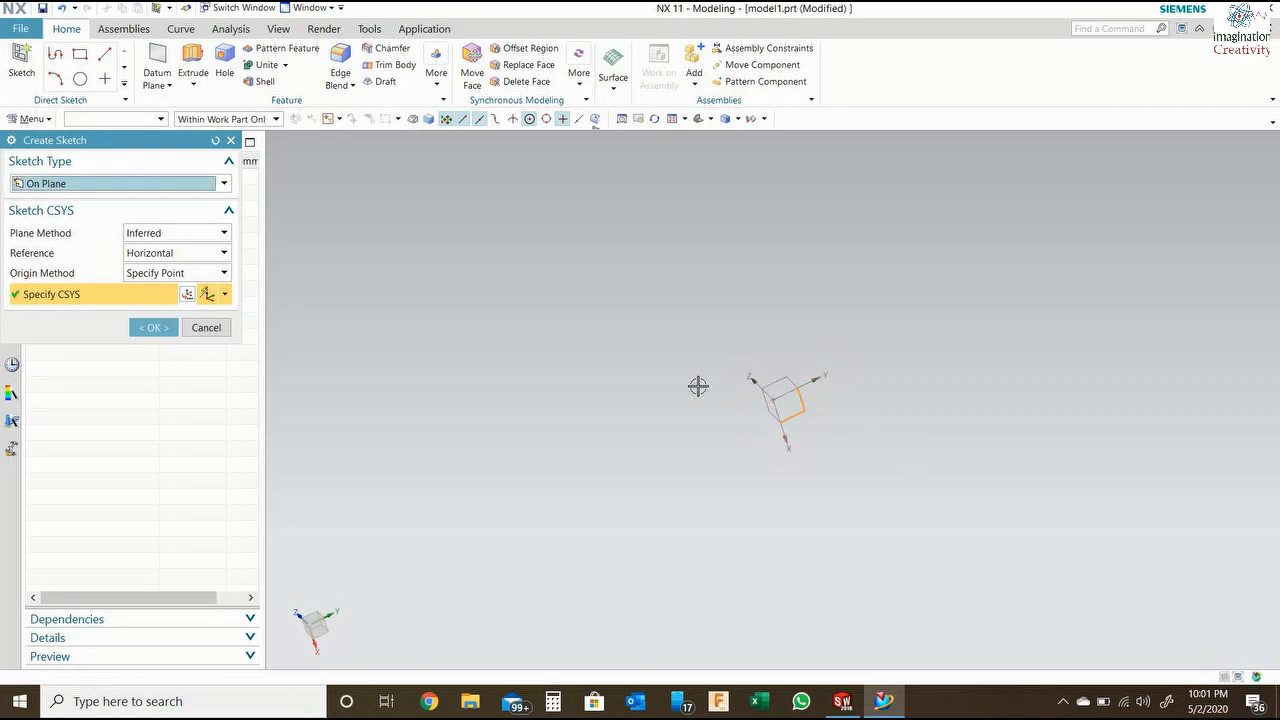
left_click(155, 331)
left_click(155, 332)
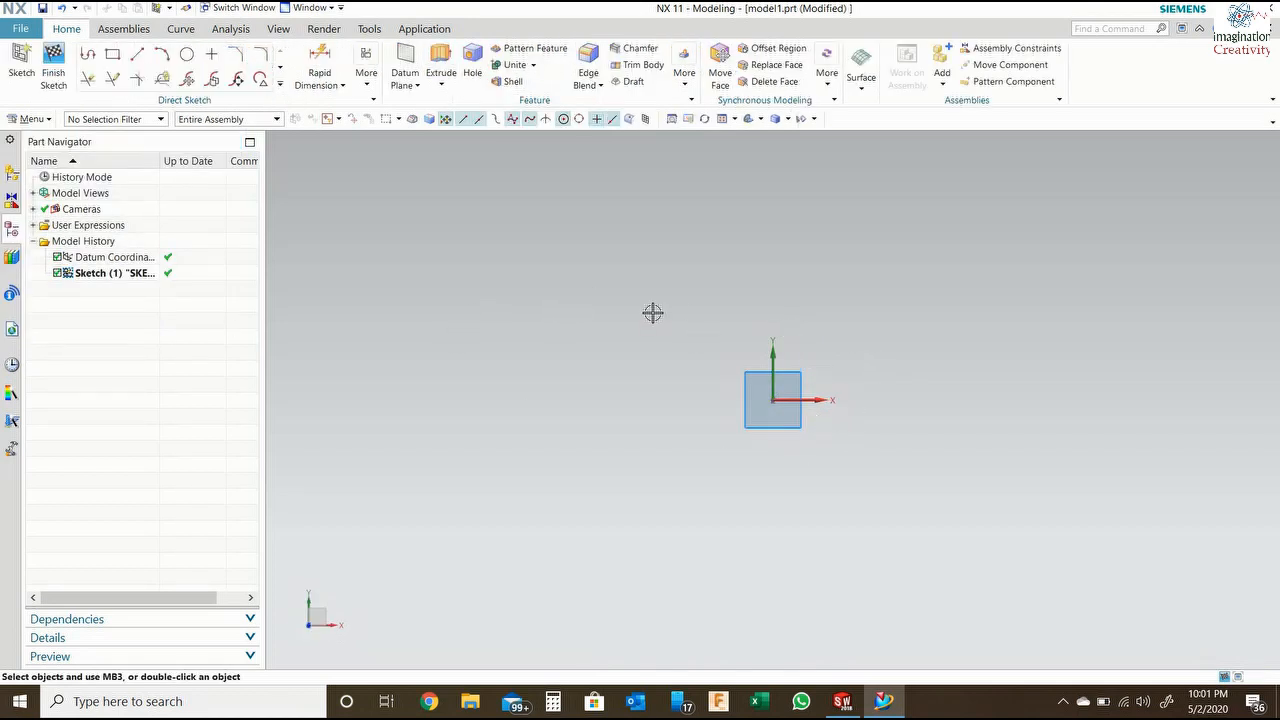
Sketch a rectangle by two corner points above the origin, about 80 mm wide and 21 mm high.
left_click(113, 54)
left_click(602, 231)
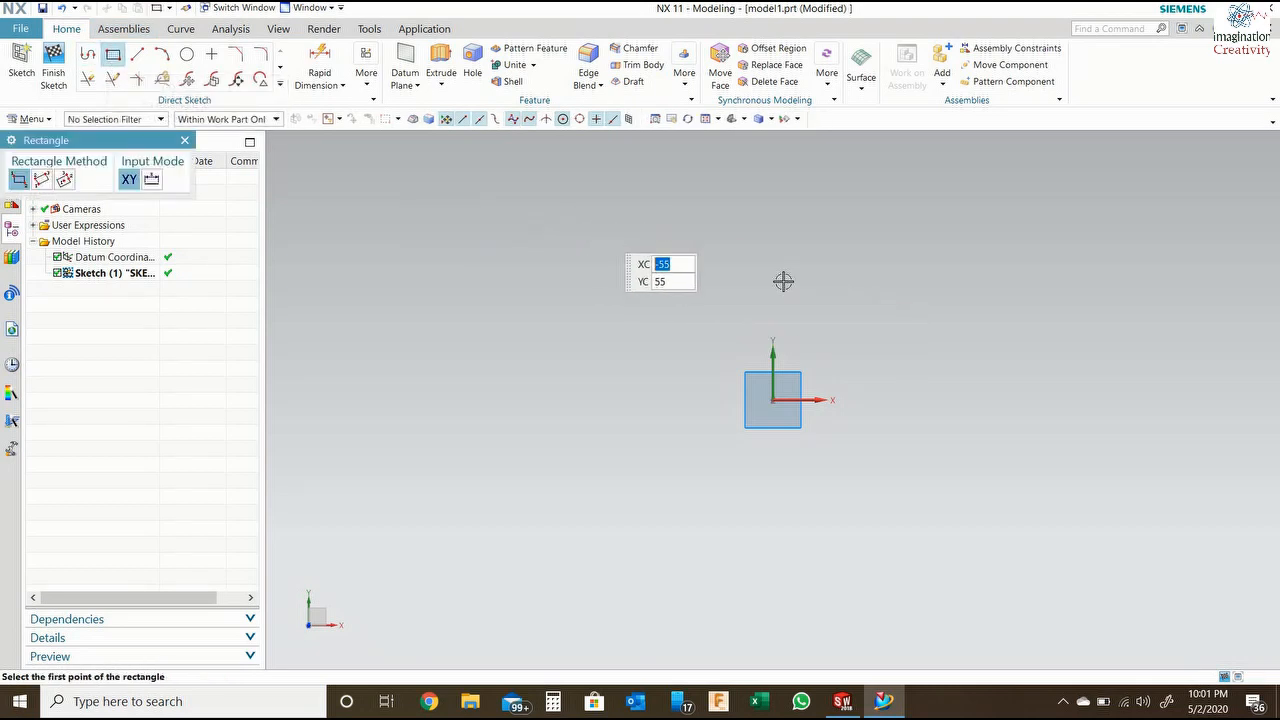
left_click(850, 292)
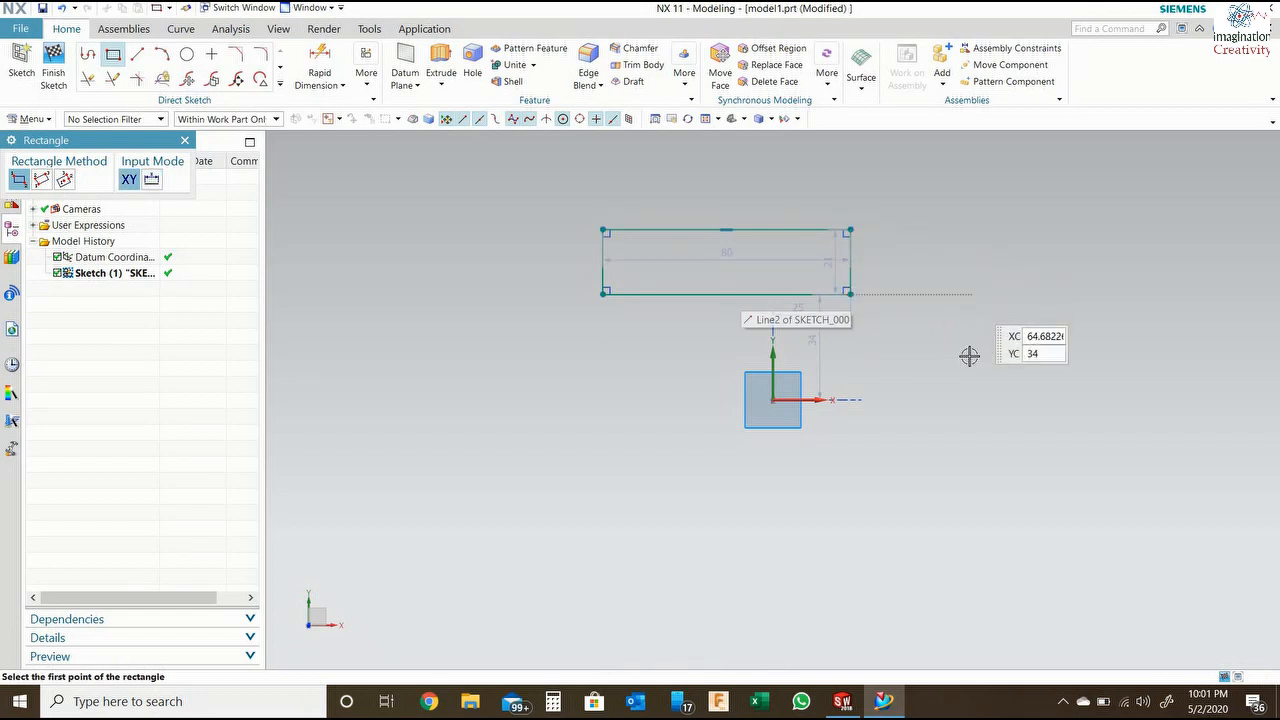
left_click(185, 143)
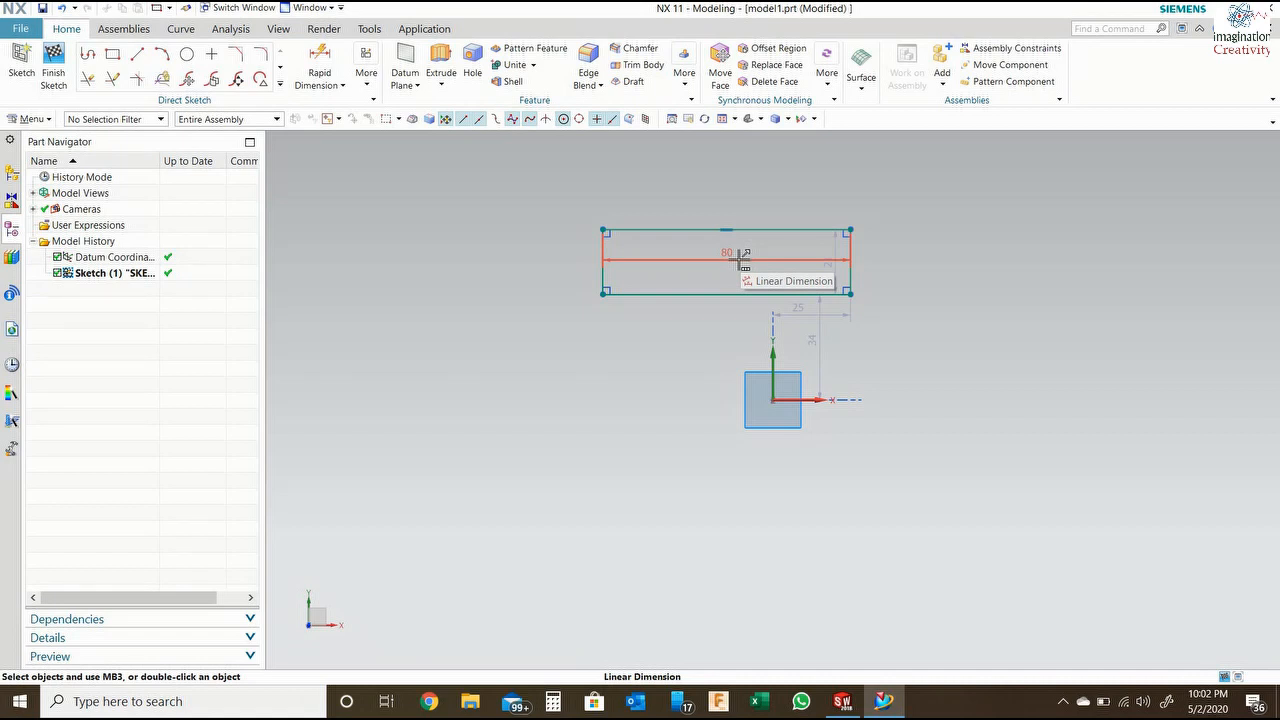
key("Escape")
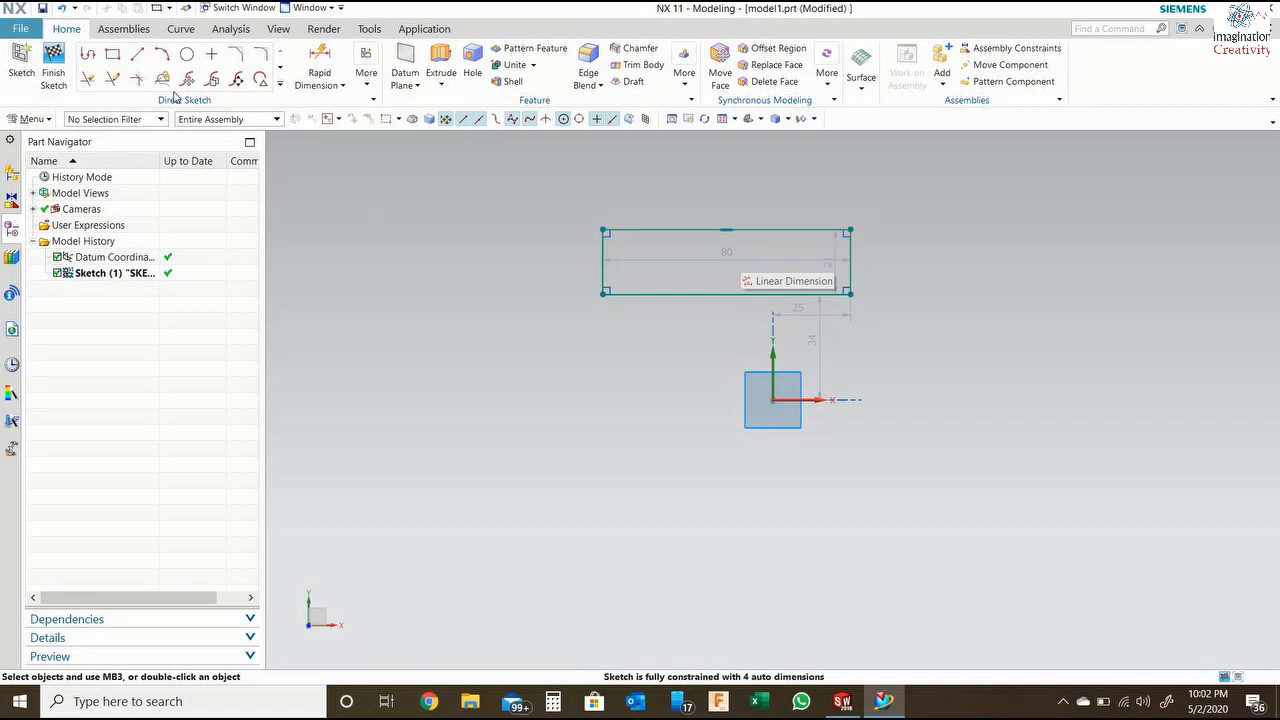
Place a Rapid Dimension for the rectangle's width above its upper edge.
left_click(322, 55)
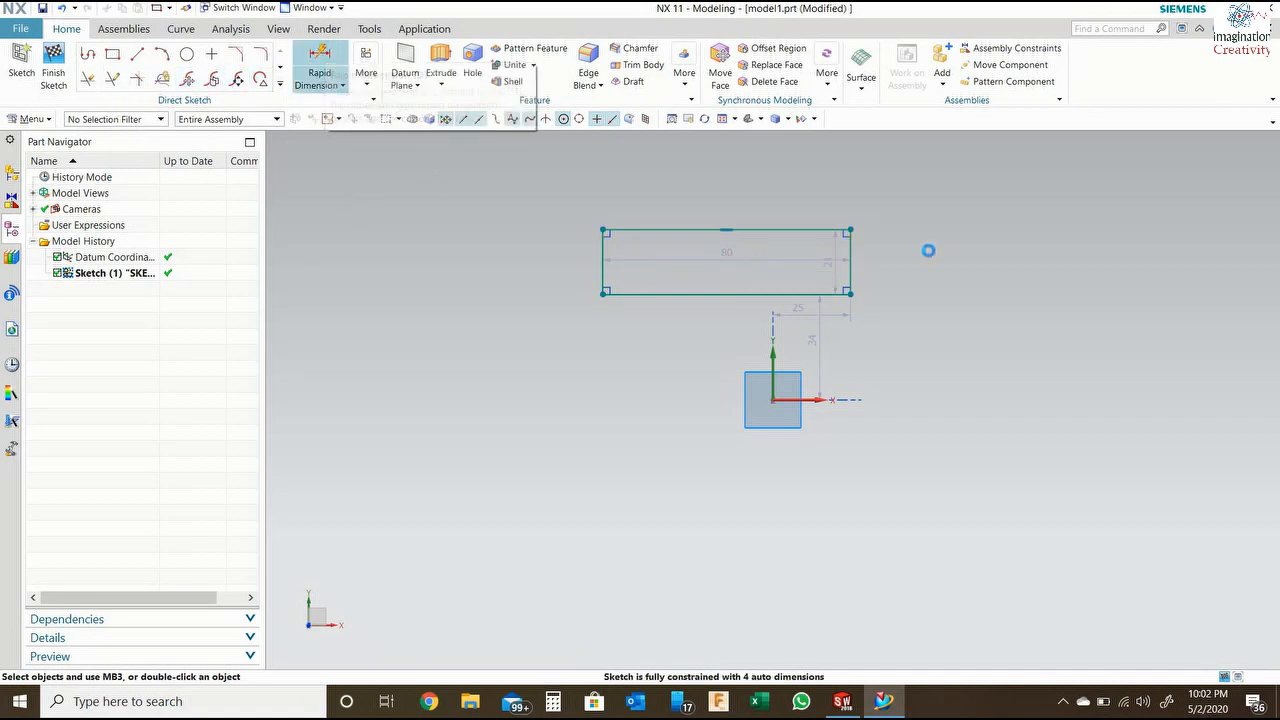
left_click(708, 229)
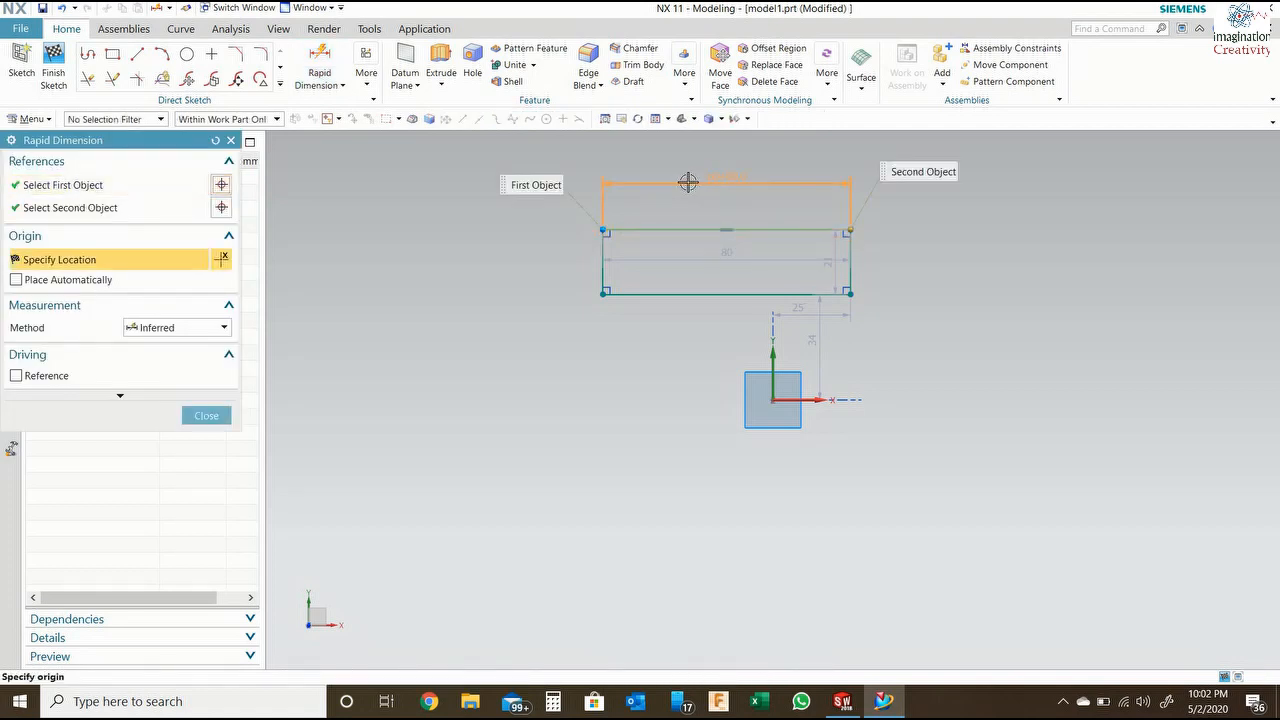
left_click(688, 180)
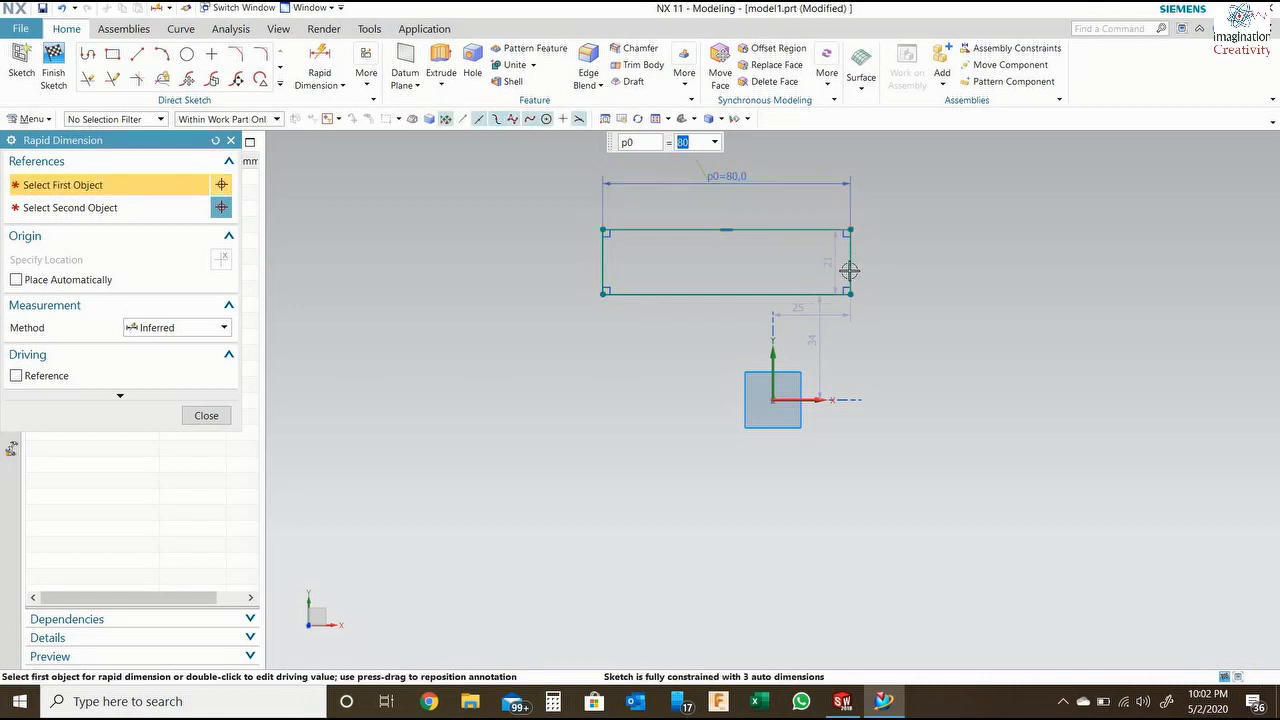
Dimension the rectangle's right edge and set its height to 30 mm.
left_click(882, 266)
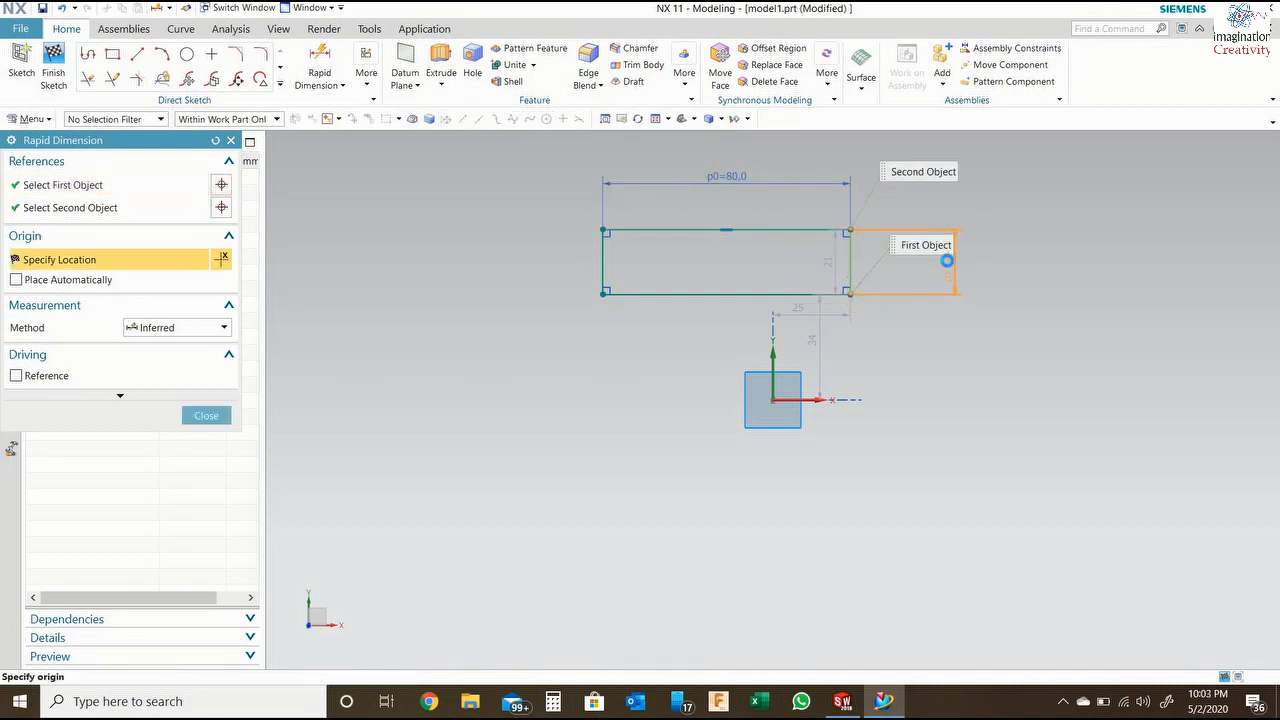
left_click(946, 262)
type("30")
key("Return")
double_click(946, 262)
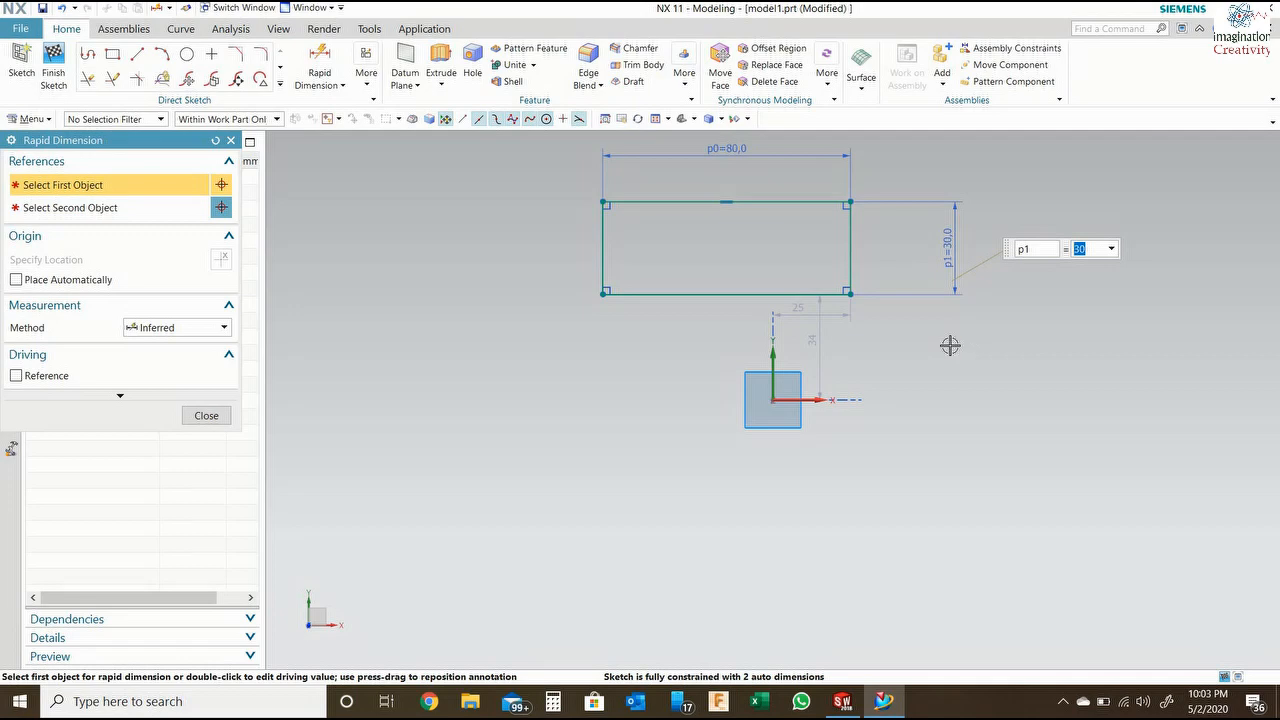
key("Escape")
Try to delete the automatic vertical dimension between the rectangle's lower edge and the X axis.
left_click(823, 346)
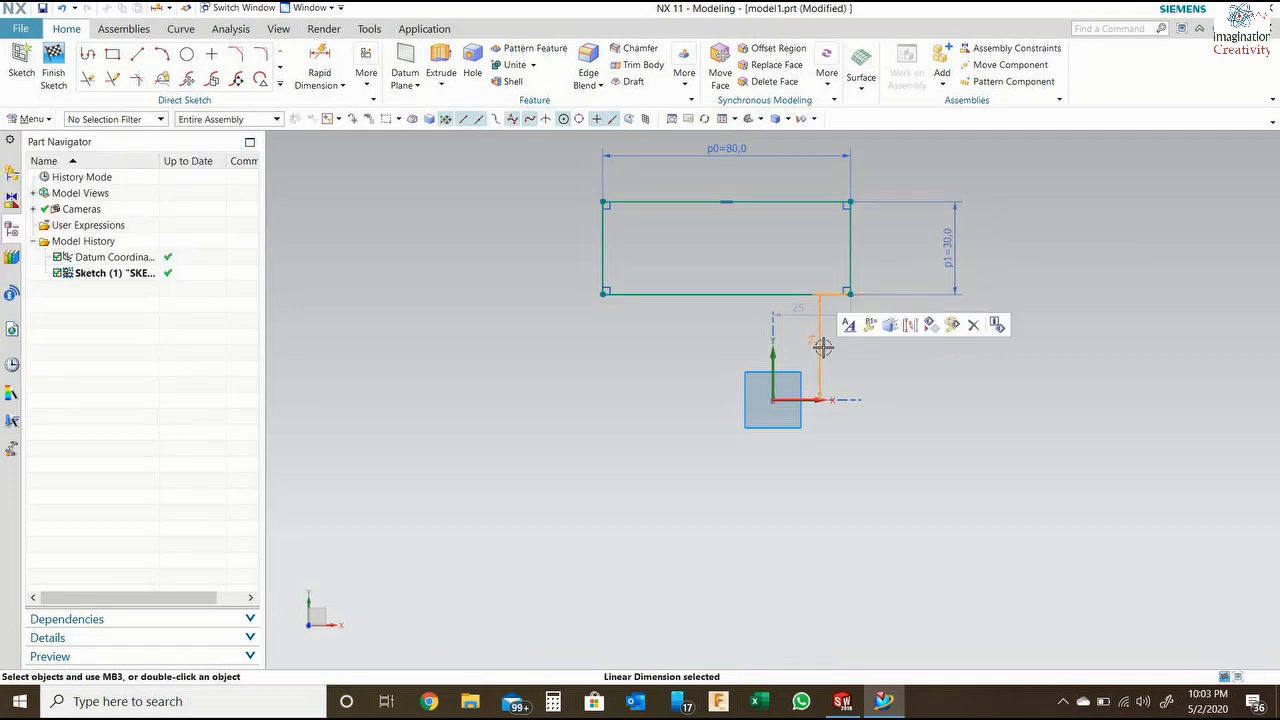
key("Delete")
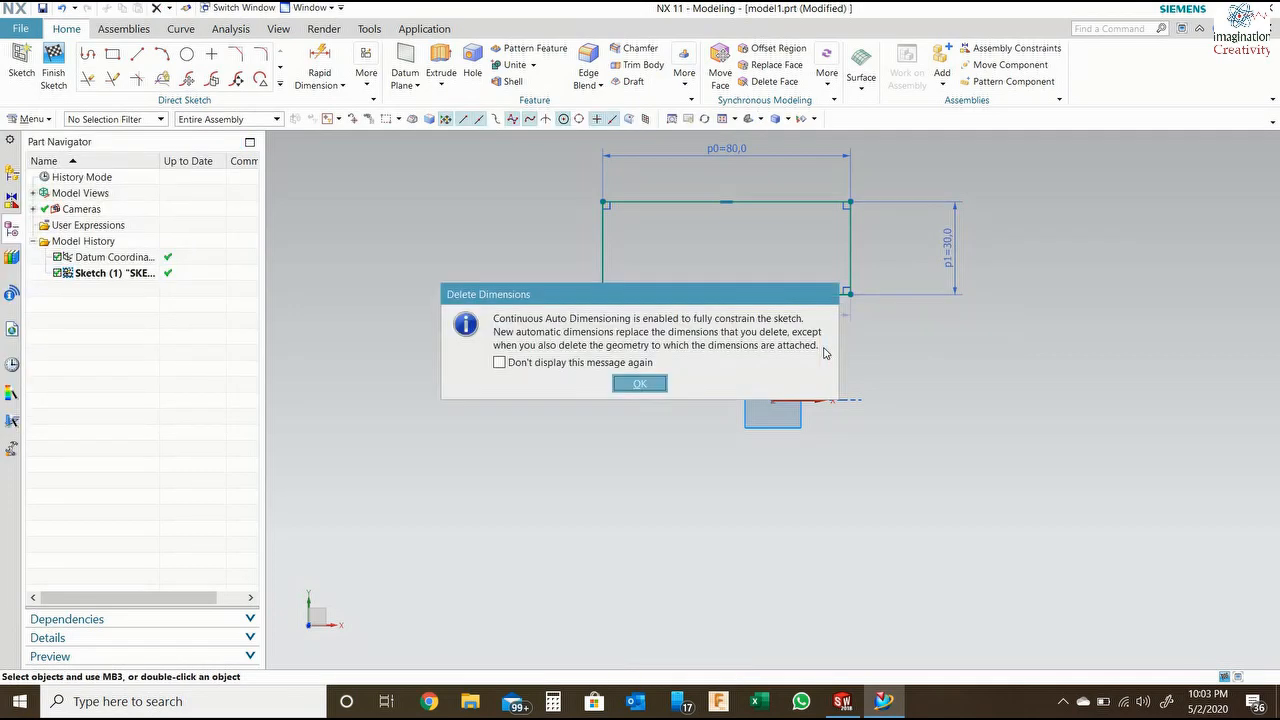
key("Return")
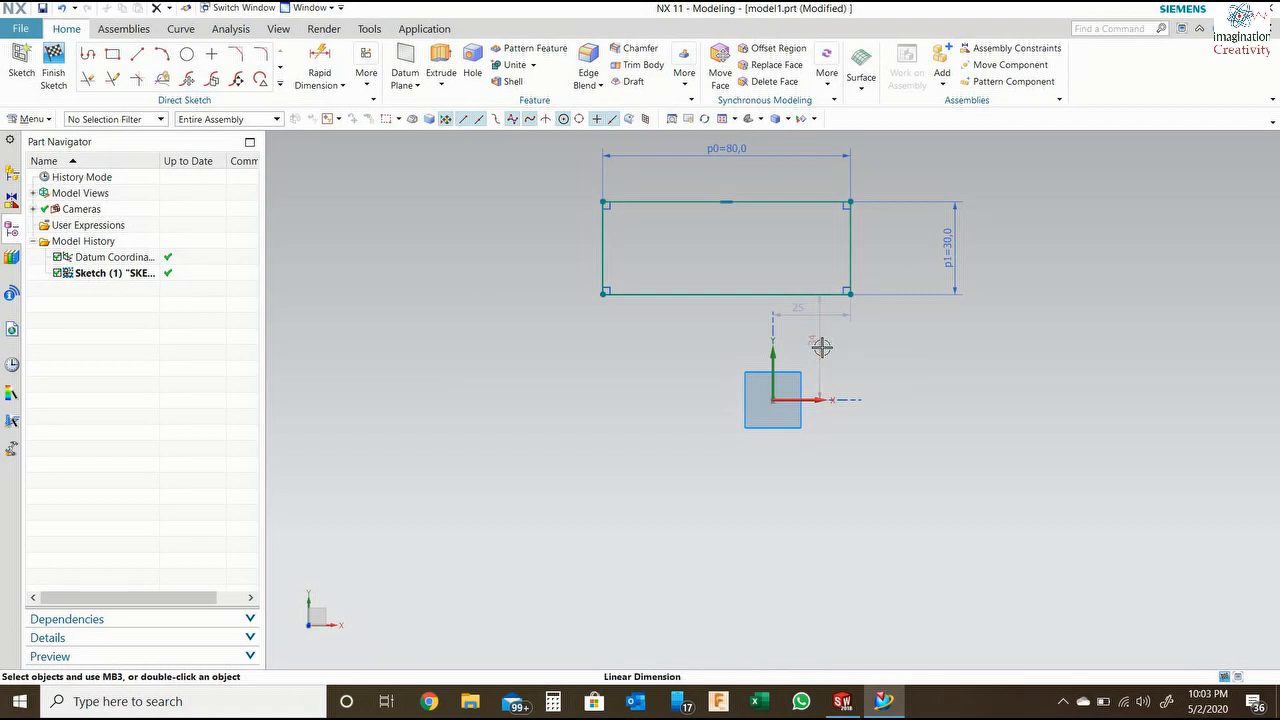
left_click(821, 346)
key("Delete")
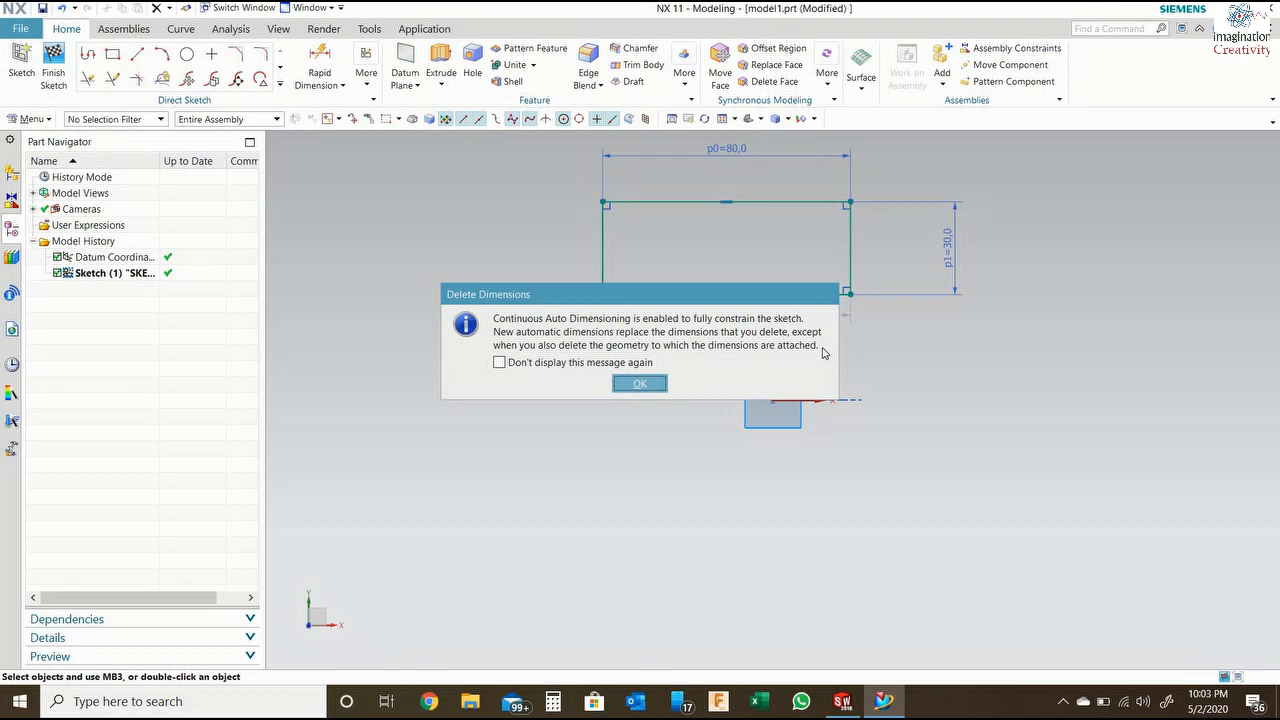
key("Return")
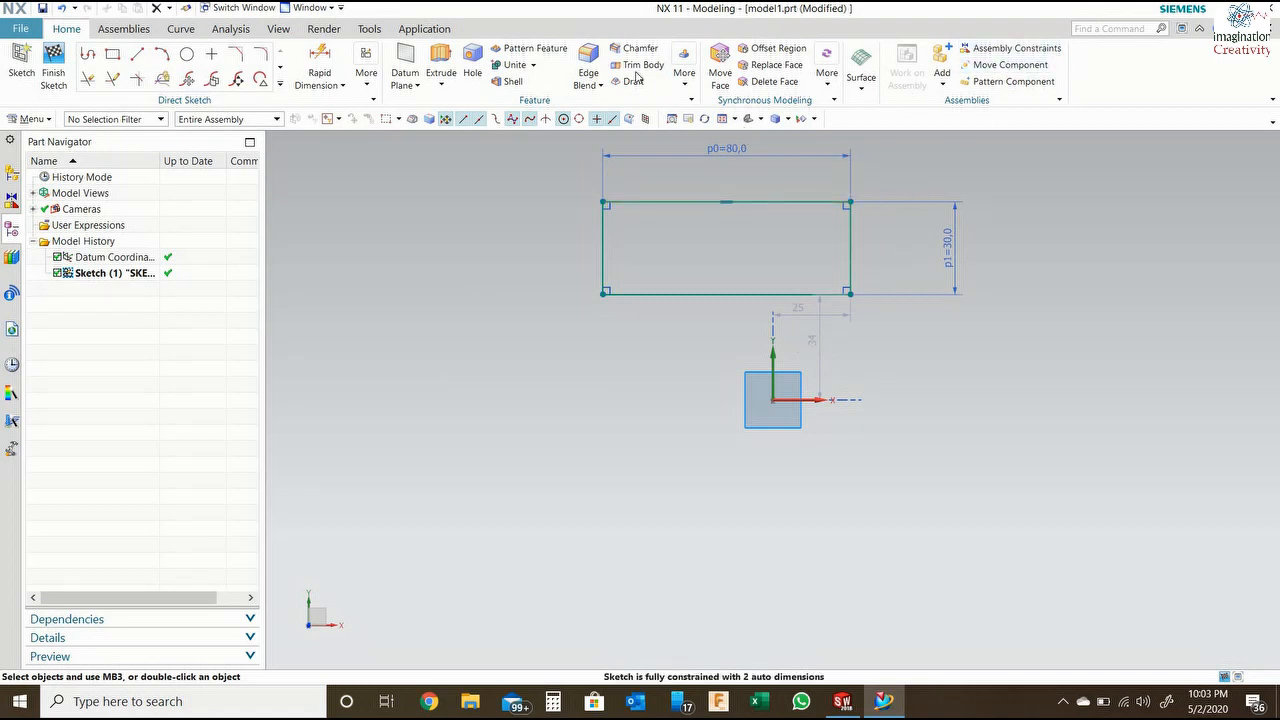
Hide the sketch's automatic dimensions.
left_click(340, 88)
left_click(367, 78)
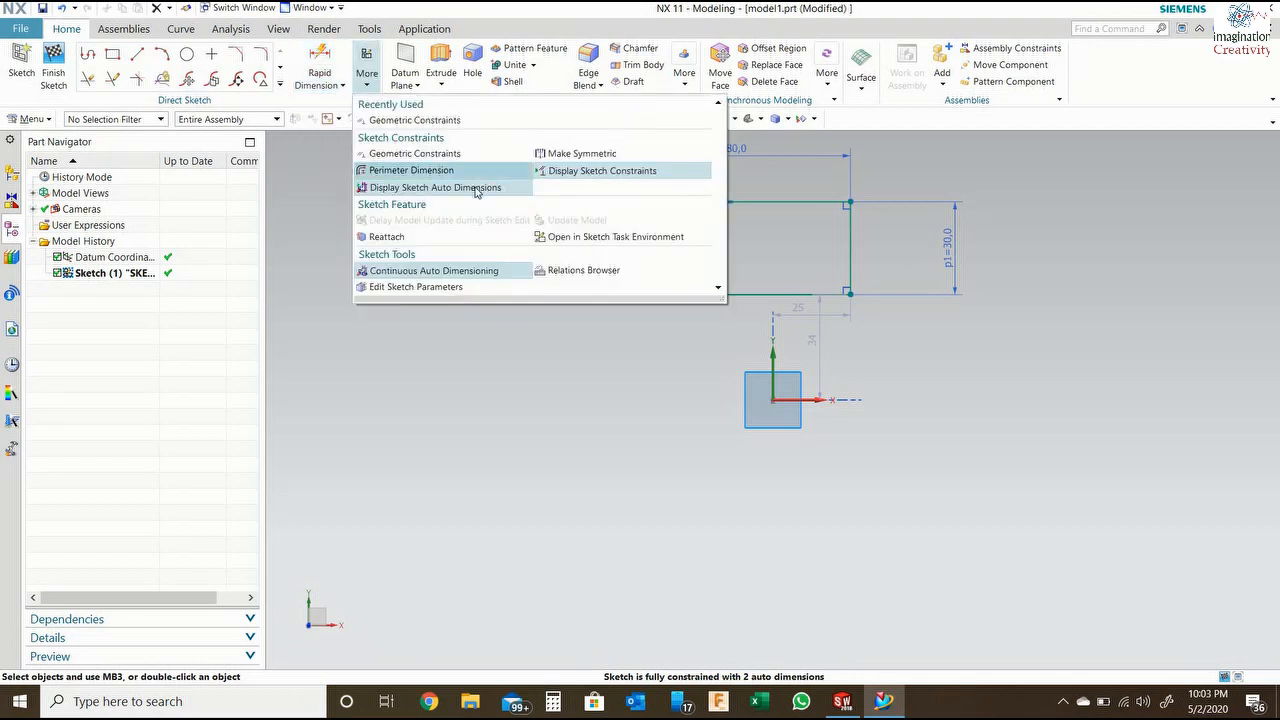
left_click(486, 187)
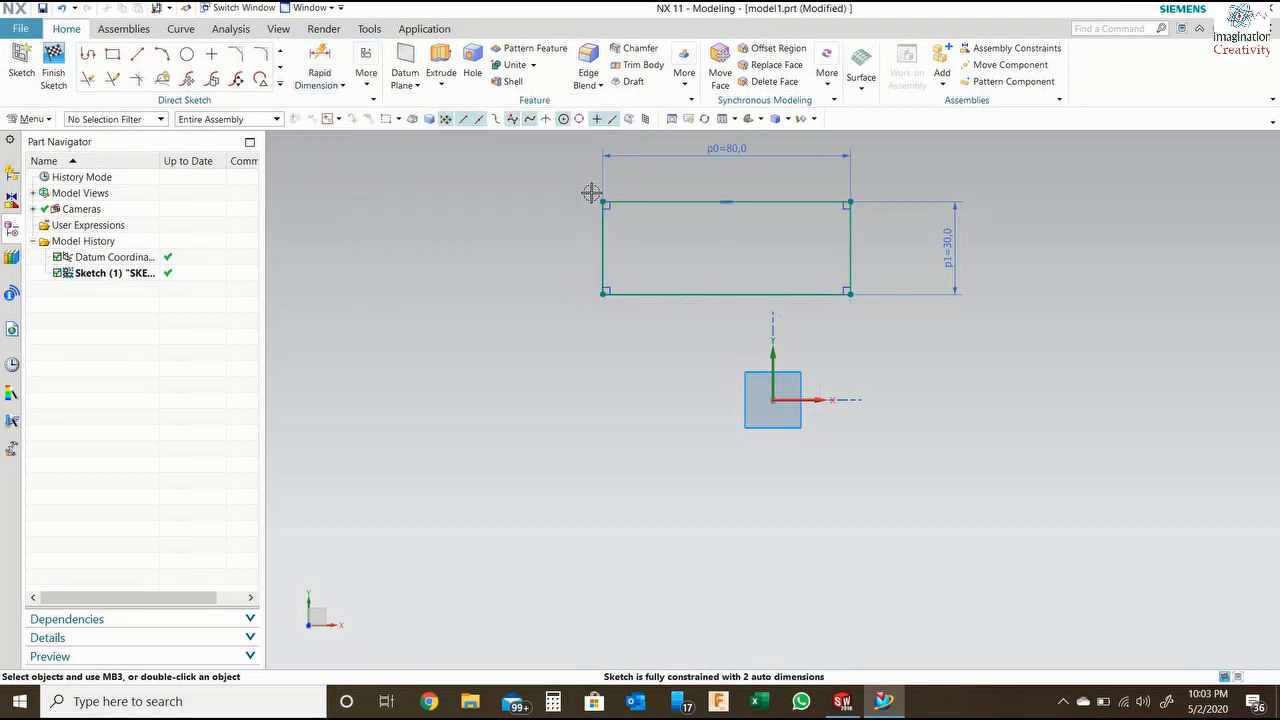
Turn off Continuous Auto Dimensioning and hide the sketch constraint symbols.
left_click(368, 85)
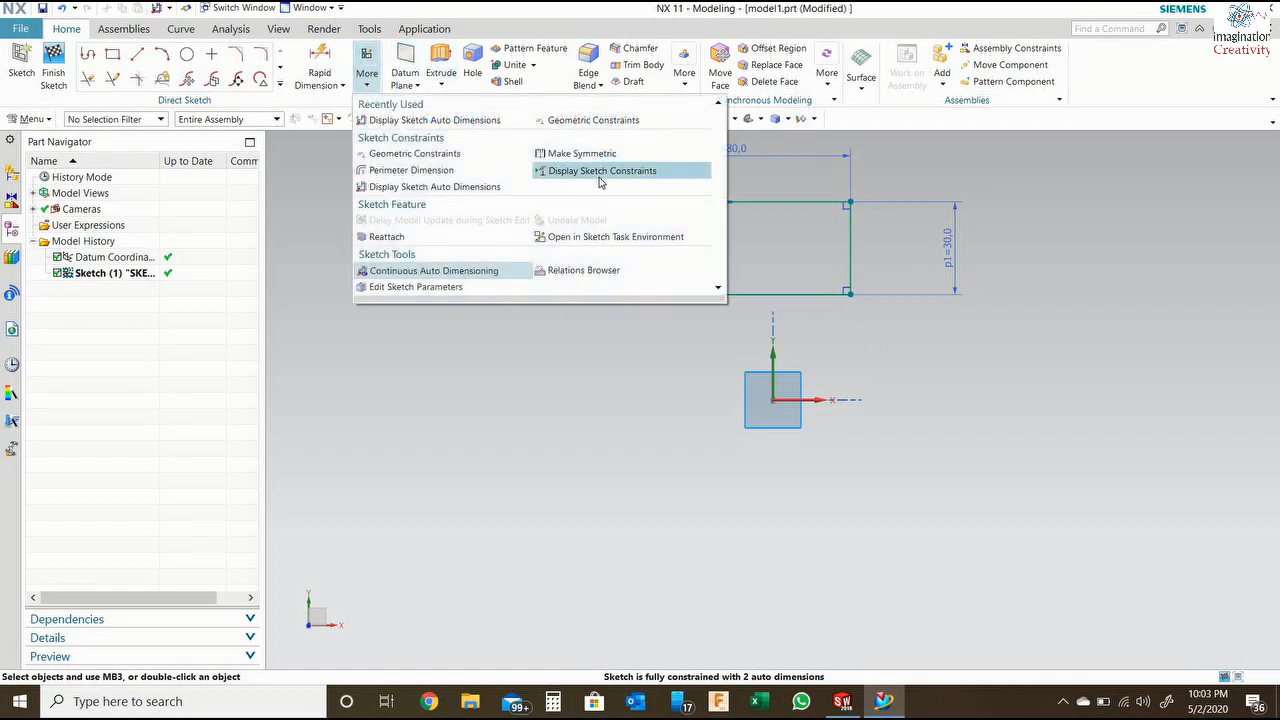
left_click(483, 271)
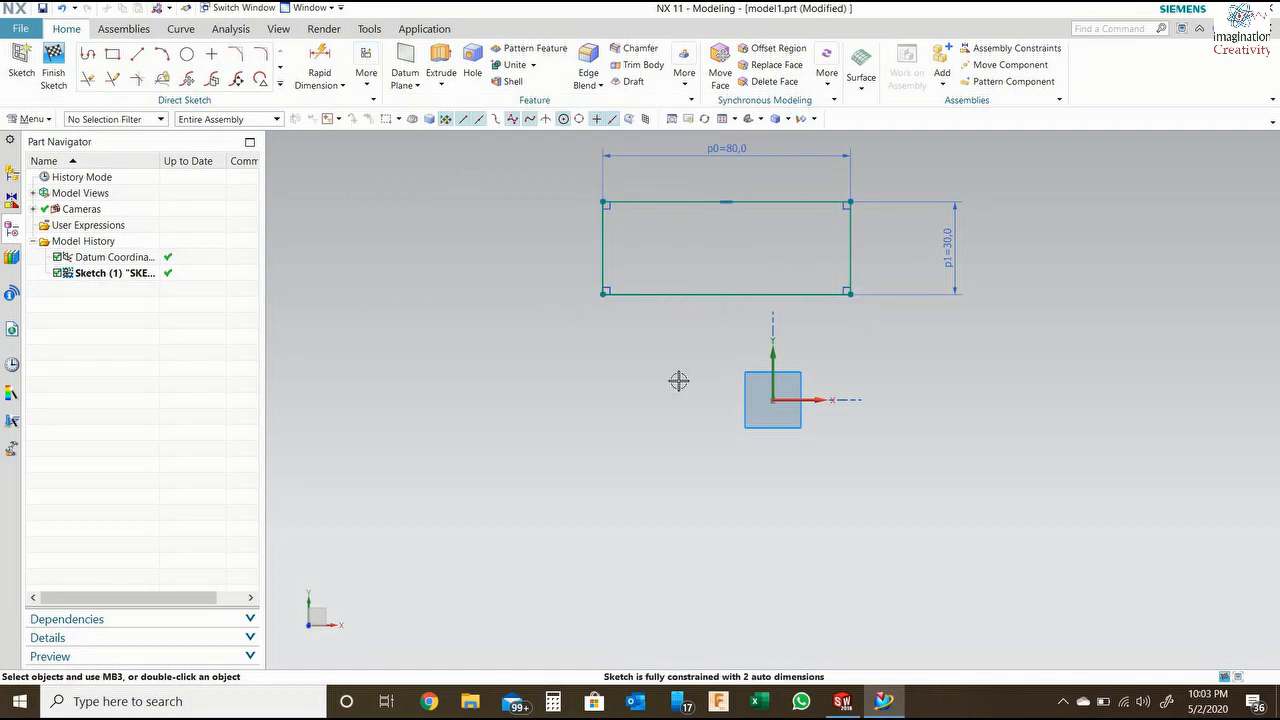
left_click(366, 70)
left_click(580, 187)
Show the sketch's automatic dimensions again and delete the vertical and horizontal ones between the rectangle and the origin axes.
left_click(361, 86)
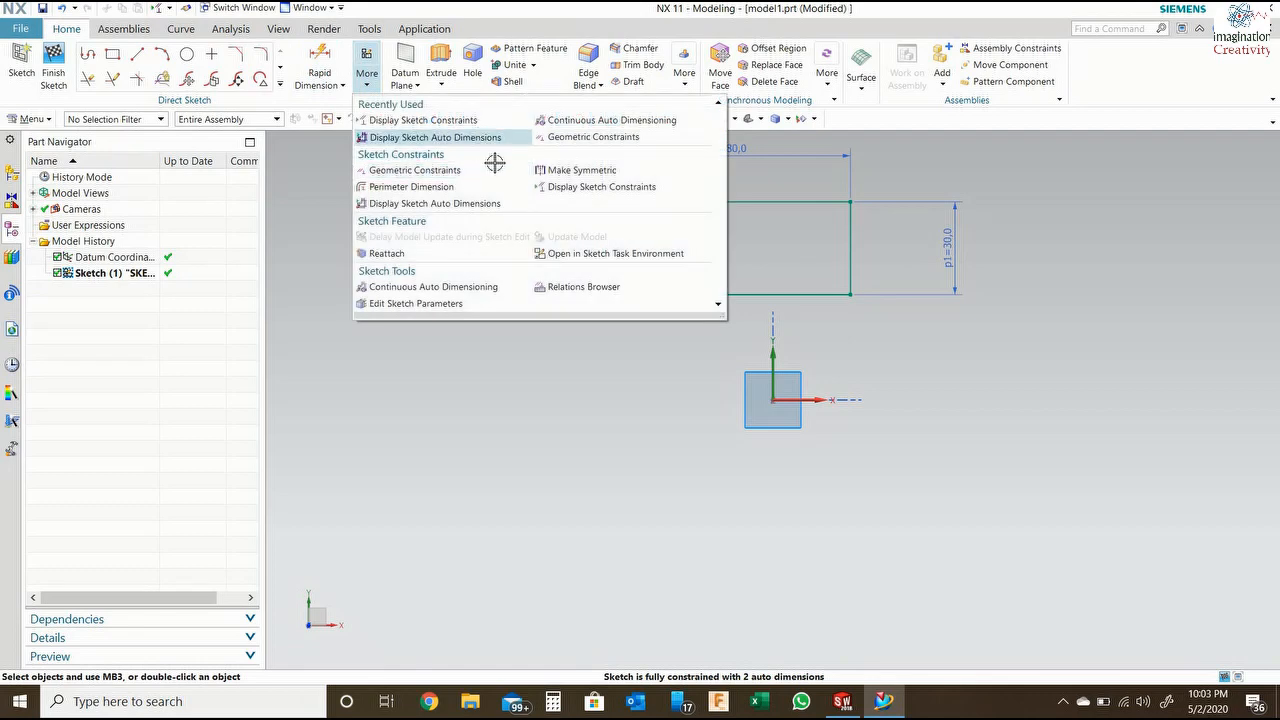
left_click(470, 137)
left_click(818, 358)
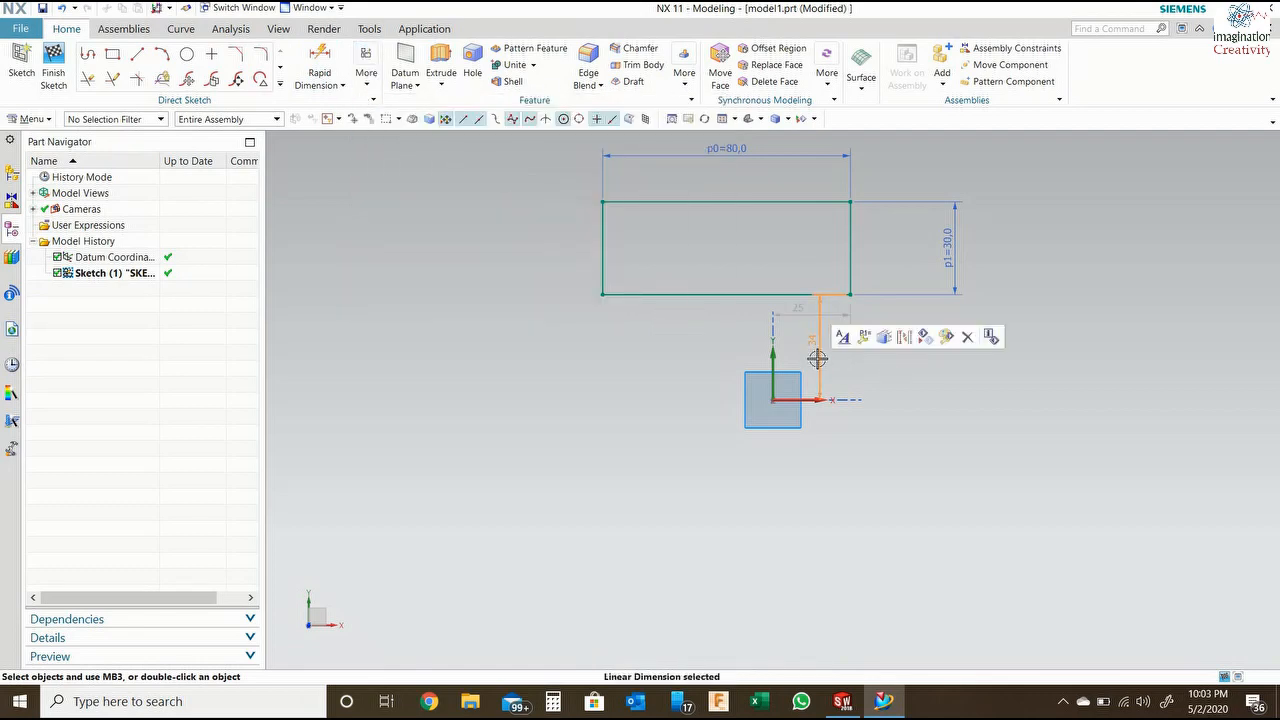
key("Delete")
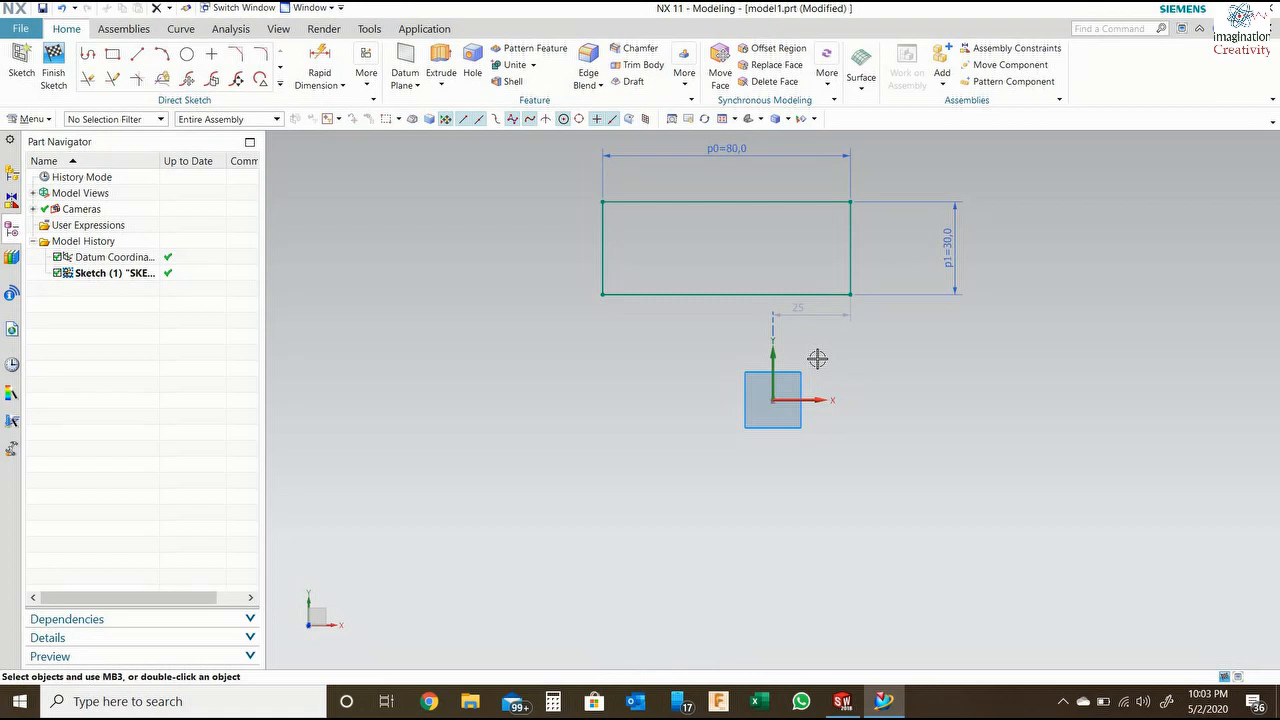
left_click(807, 316)
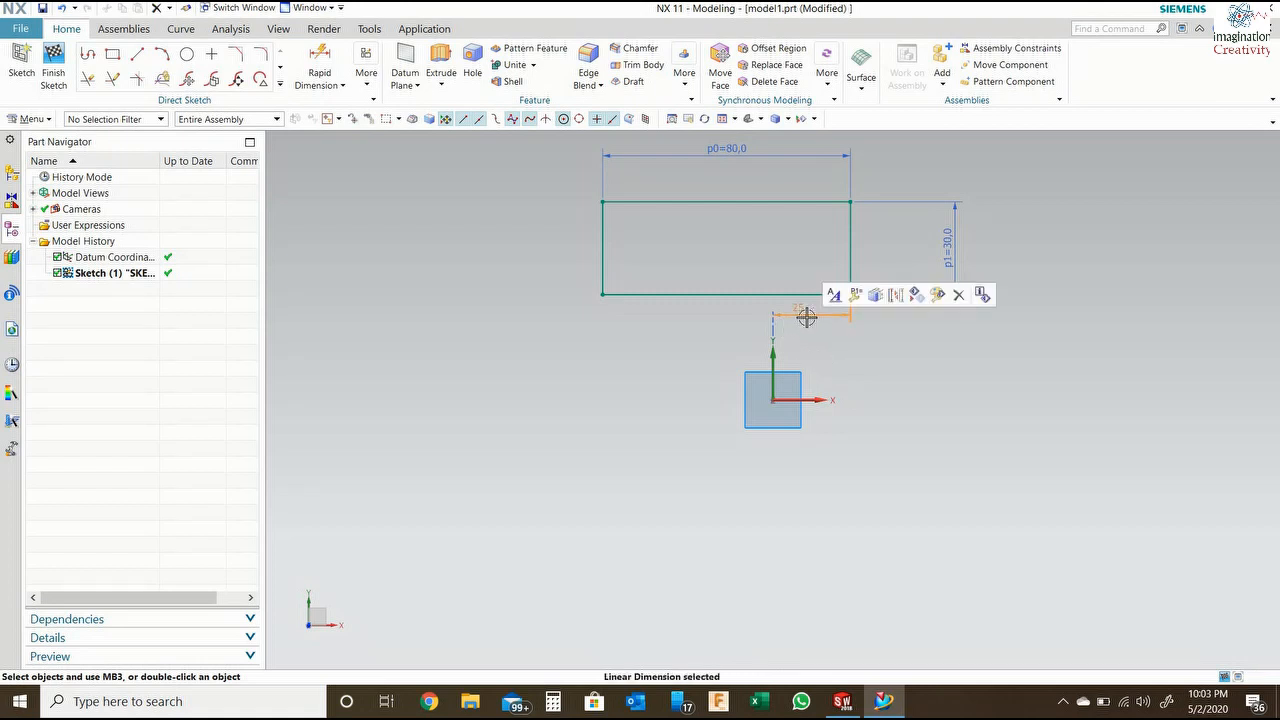
key("Delete")
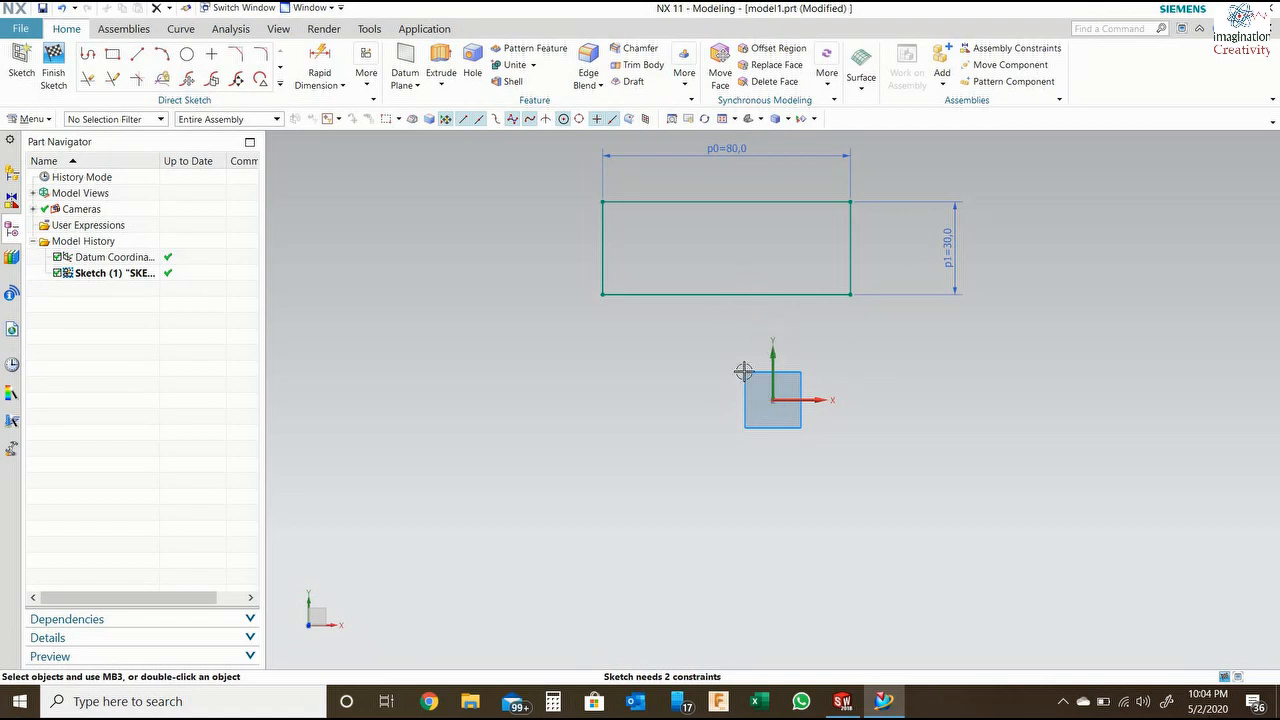
Dimension the vertical distance from the rectangle's lower edge to the origin and set it to 0 mm.
left_click(320, 62)
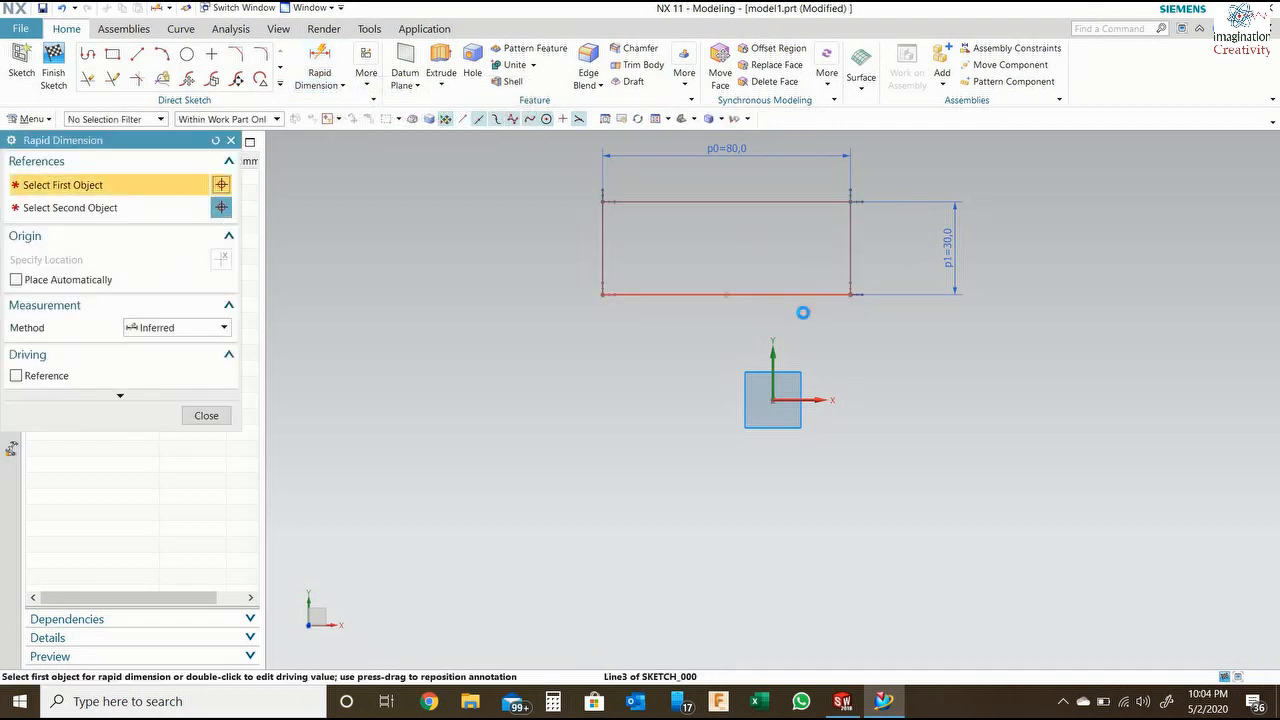
left_click(806, 294)
left_click(772, 400)
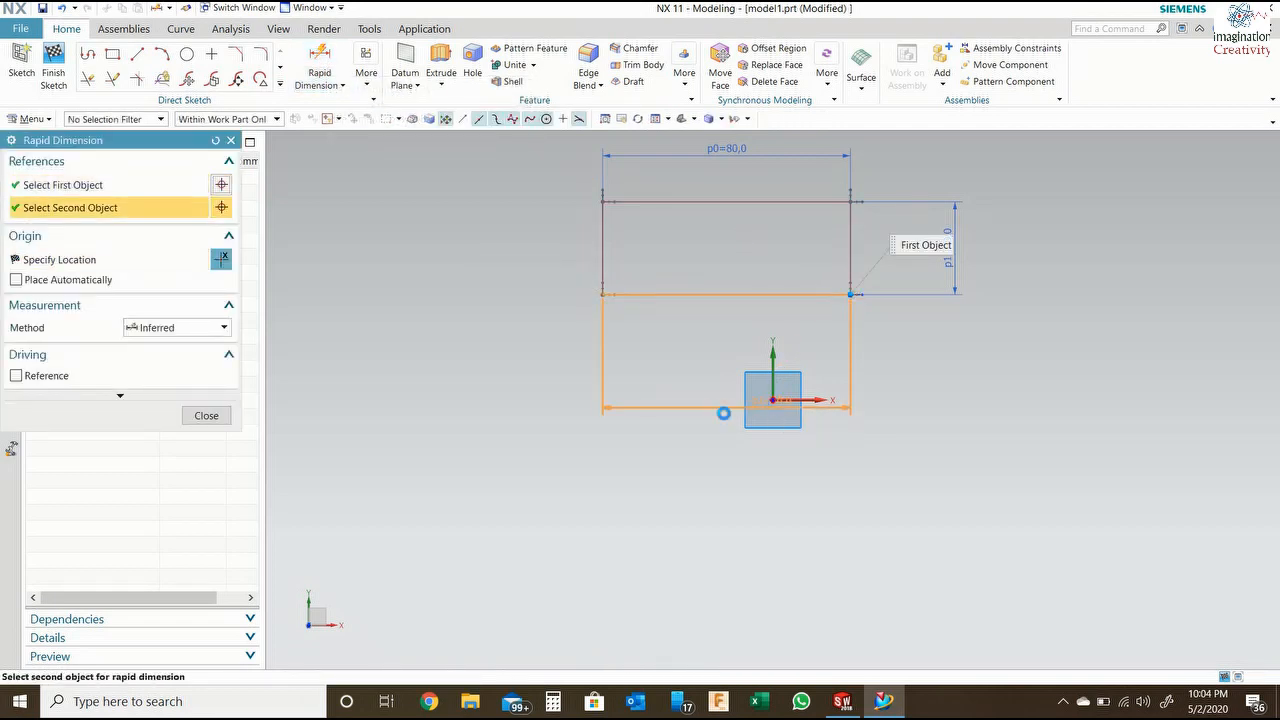
left_click(641, 553)
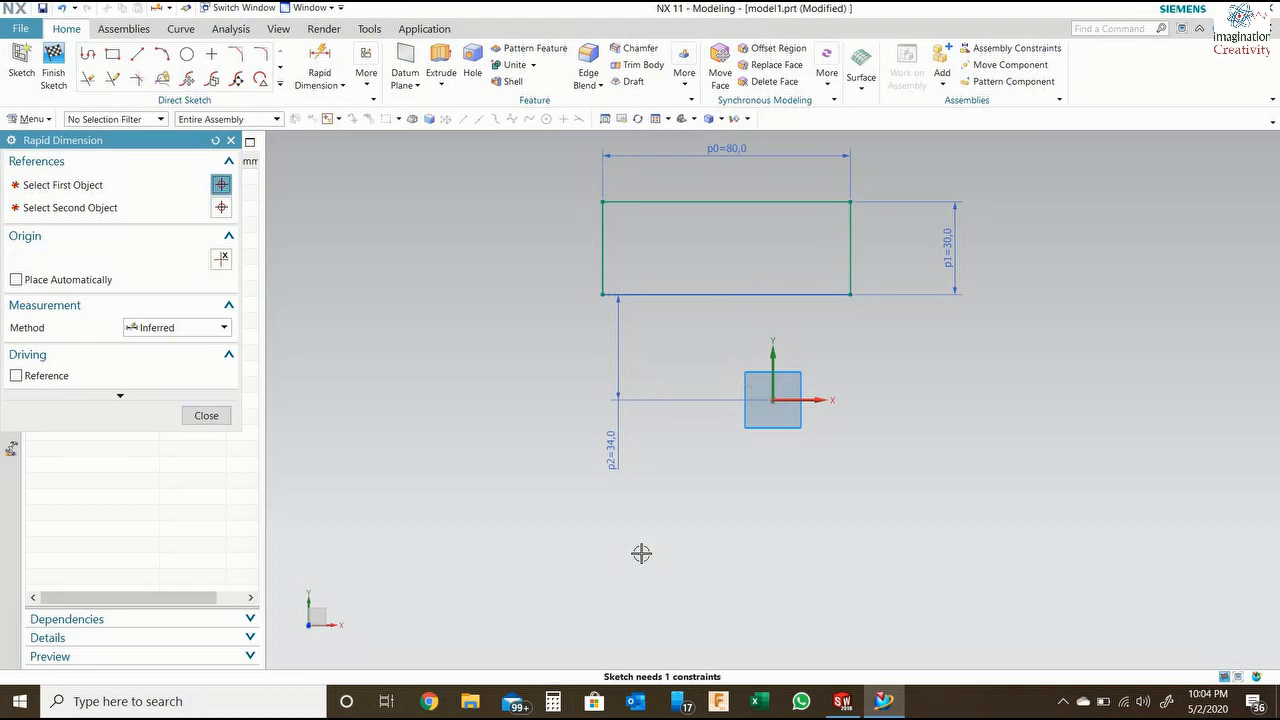
type("0")
key("Return")
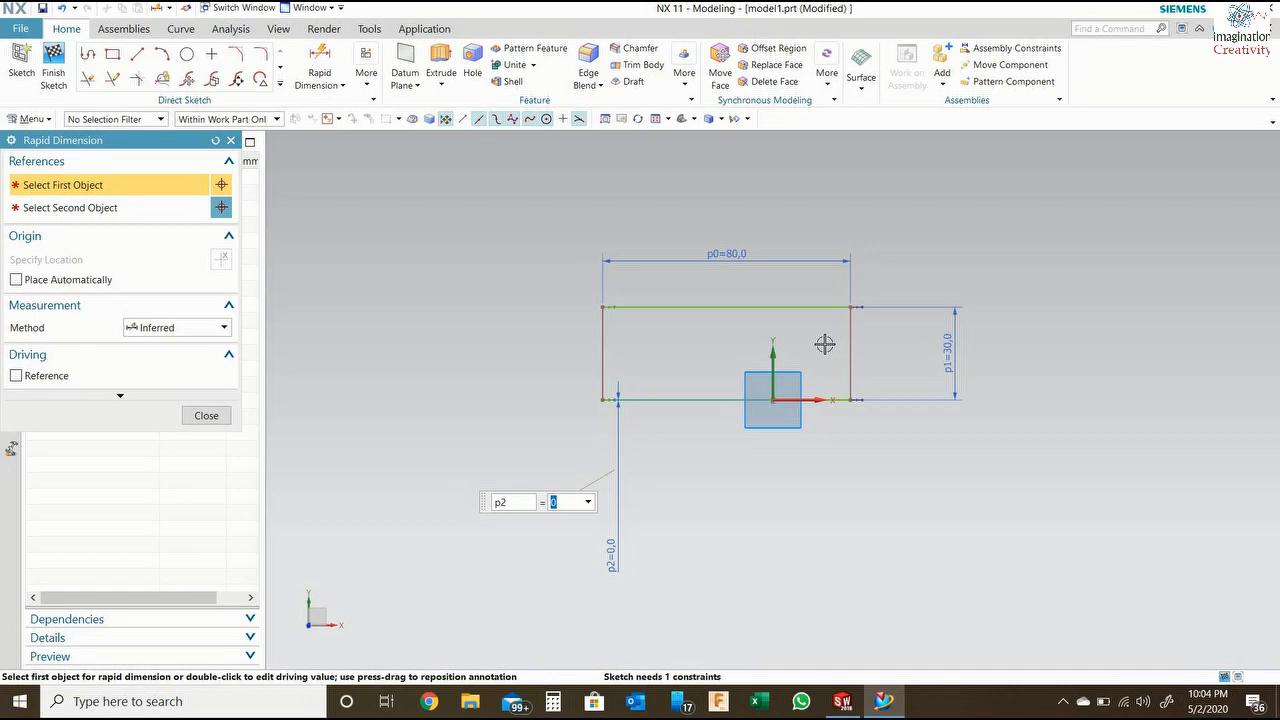
Dimension the horizontal distance from the rectangle's left edge to the origin as 50 mm and finish the sketch.
left_click(602, 371)
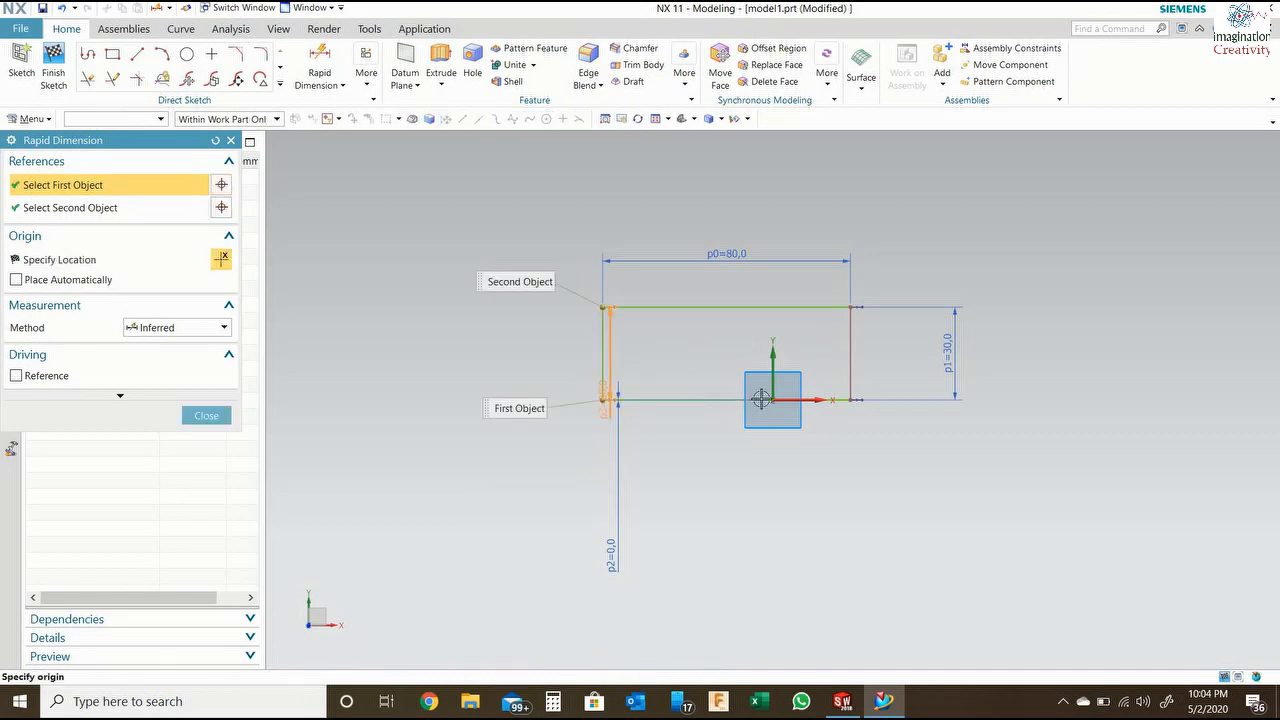
left_click(742, 527)
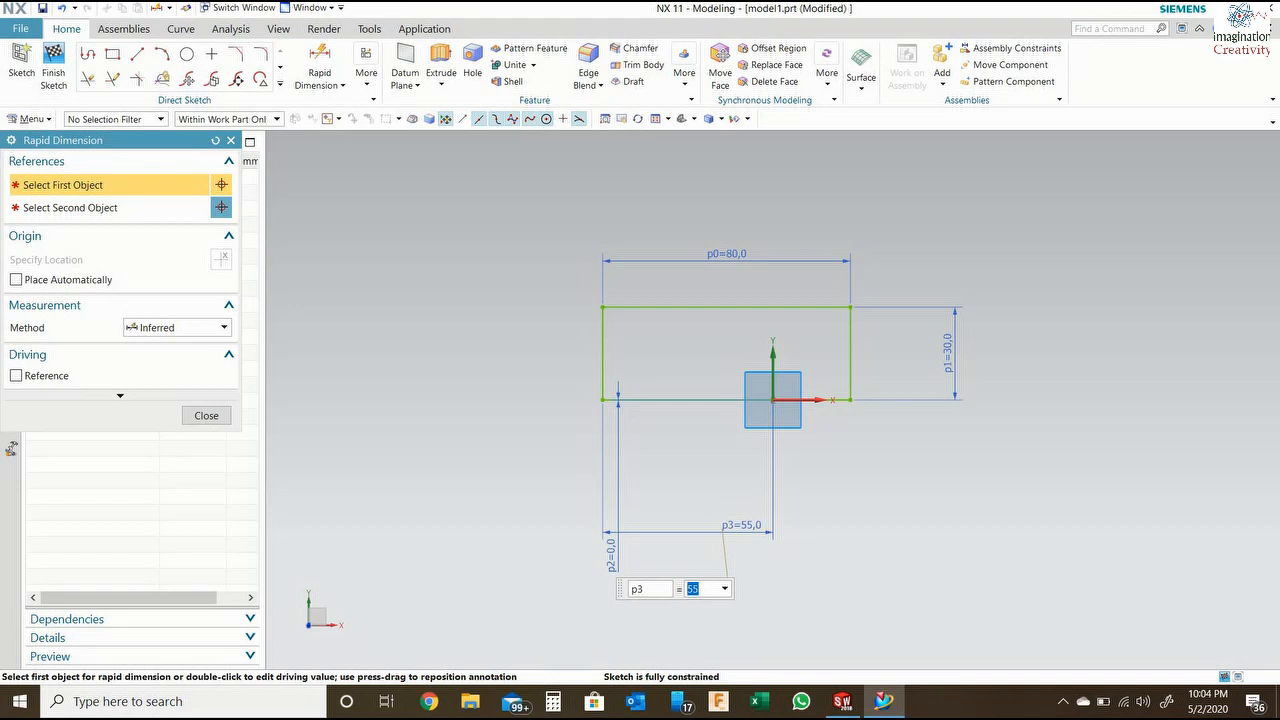
key("Return")
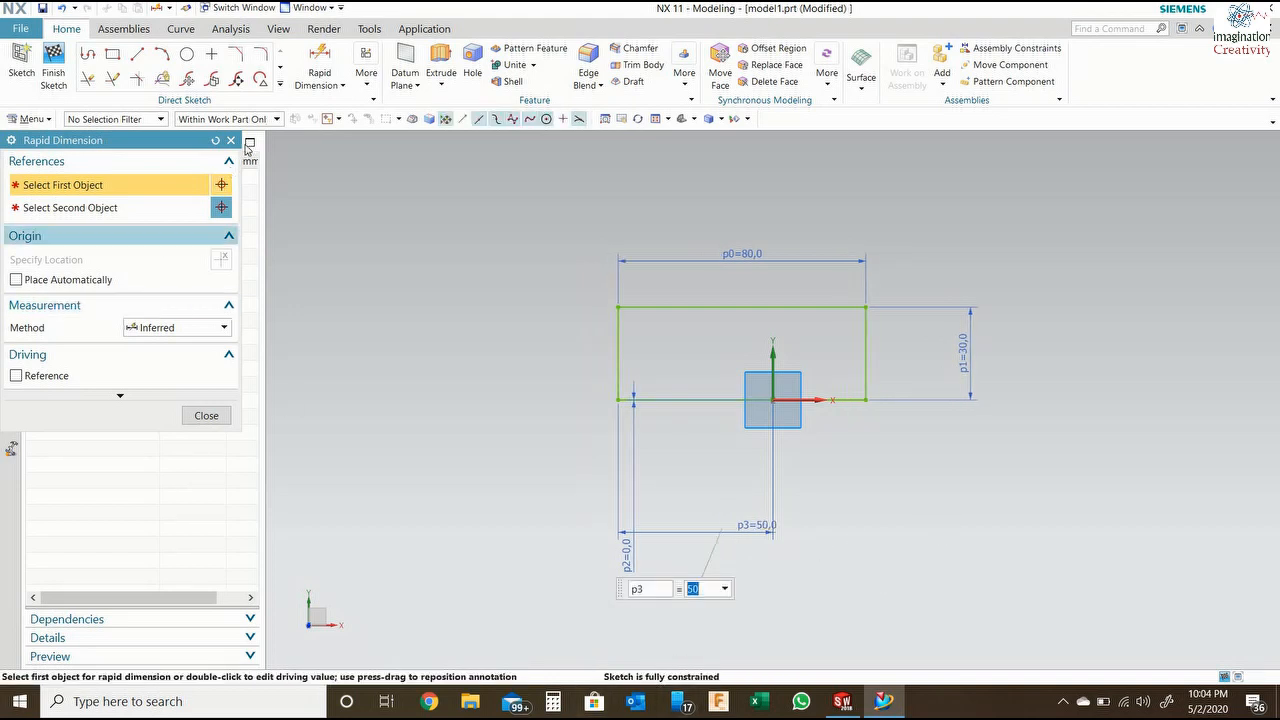
key("Escape")
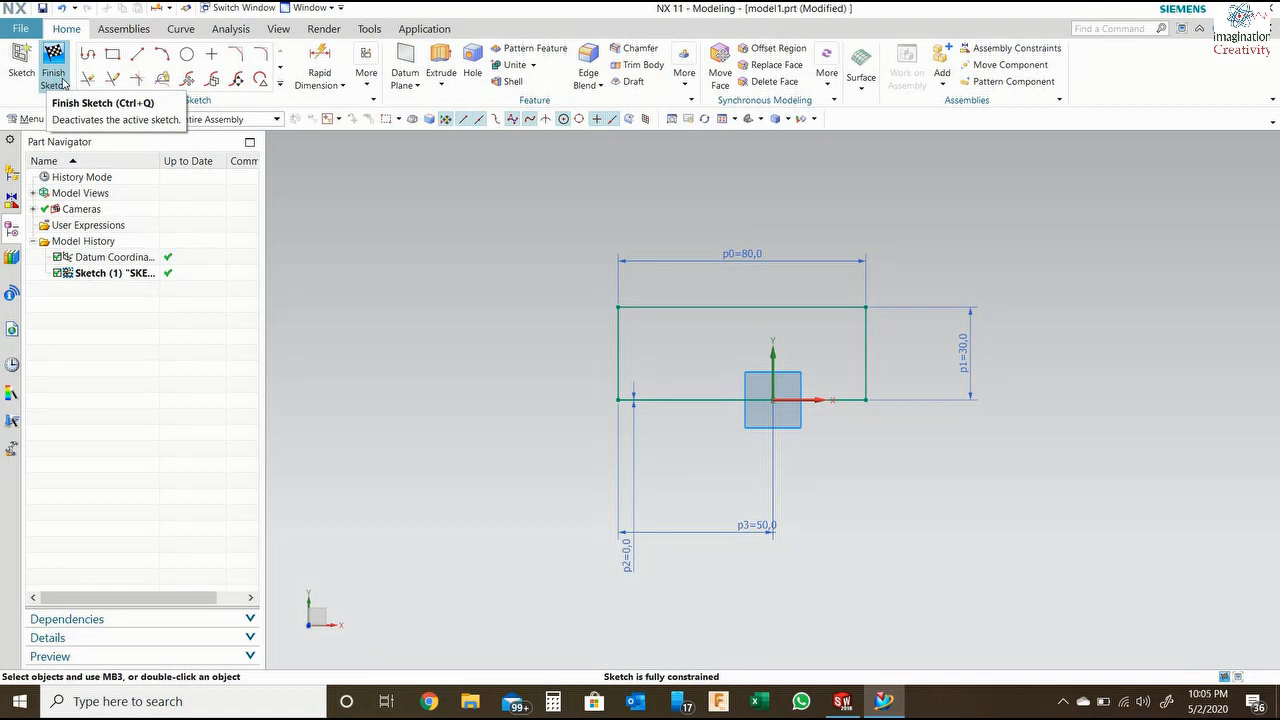
left_click(62, 84)
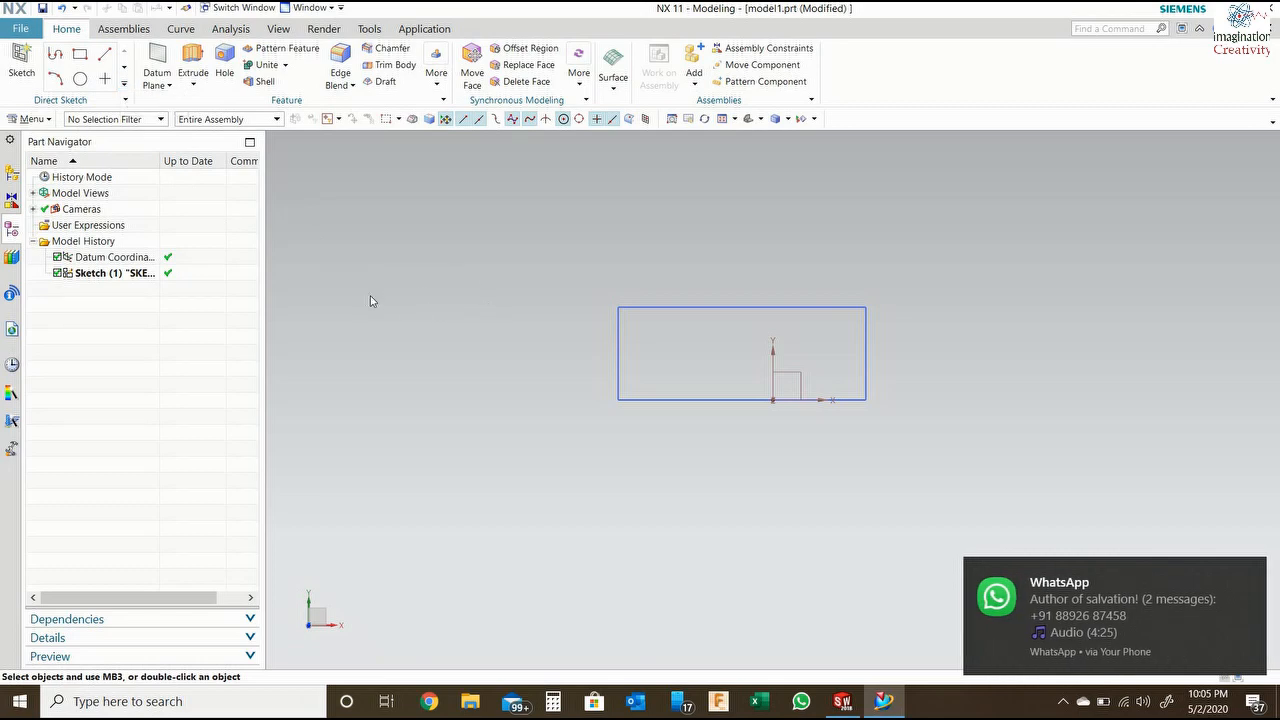
Switch to the SOLIDWORKS part with the rectangle sketch and dismiss the incoming WhatsApp notifications.
key("alt+Tab")
key("alt+Tab")
left_click(1249, 574)
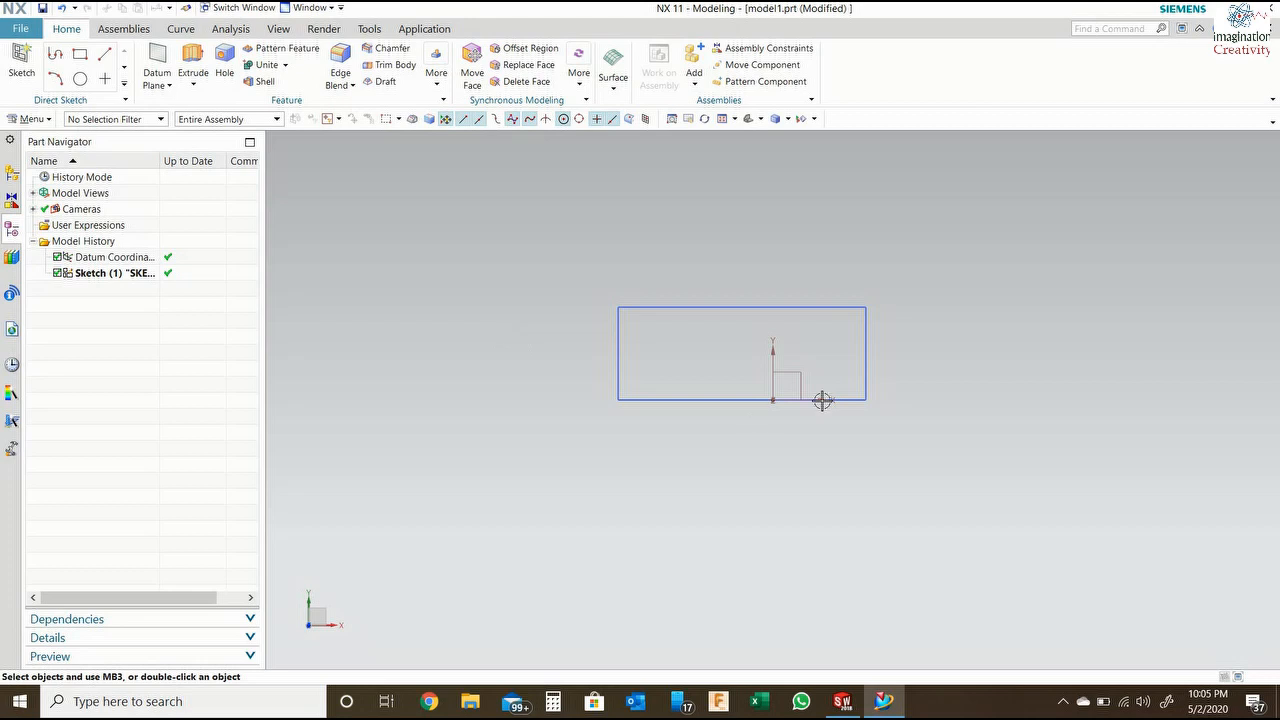
key("alt+Tab")
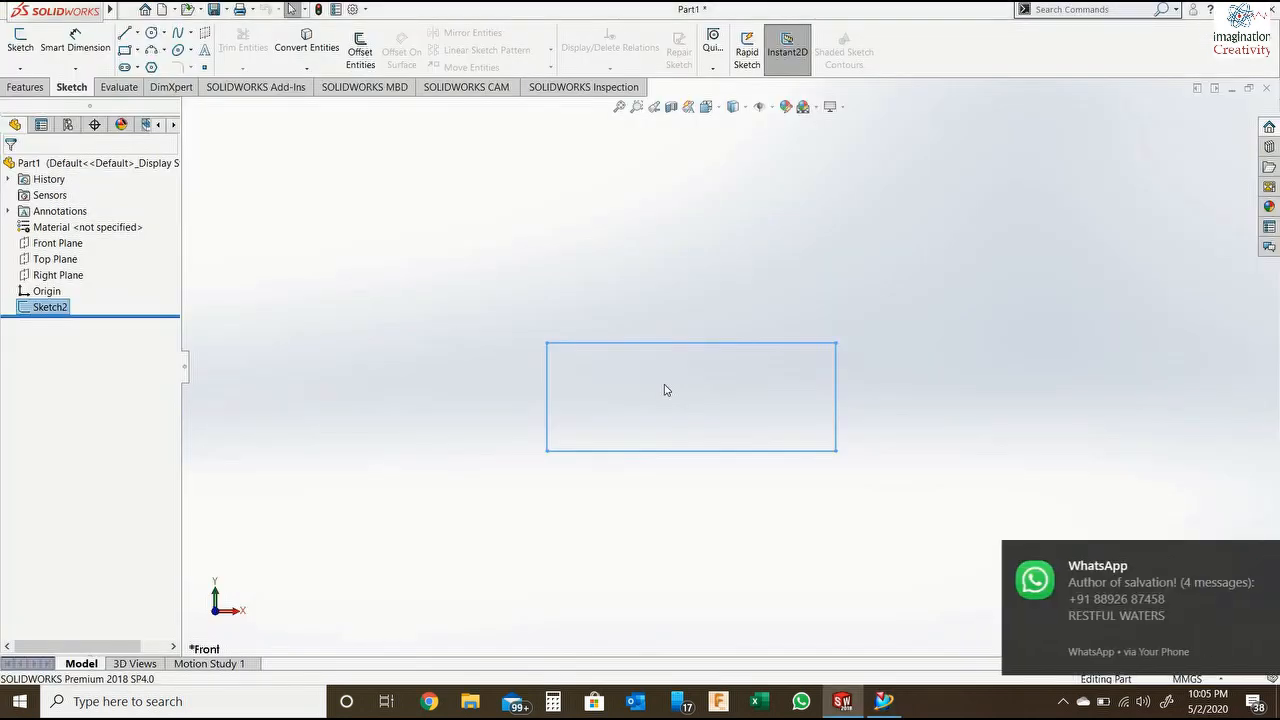
left_click(1249, 558)
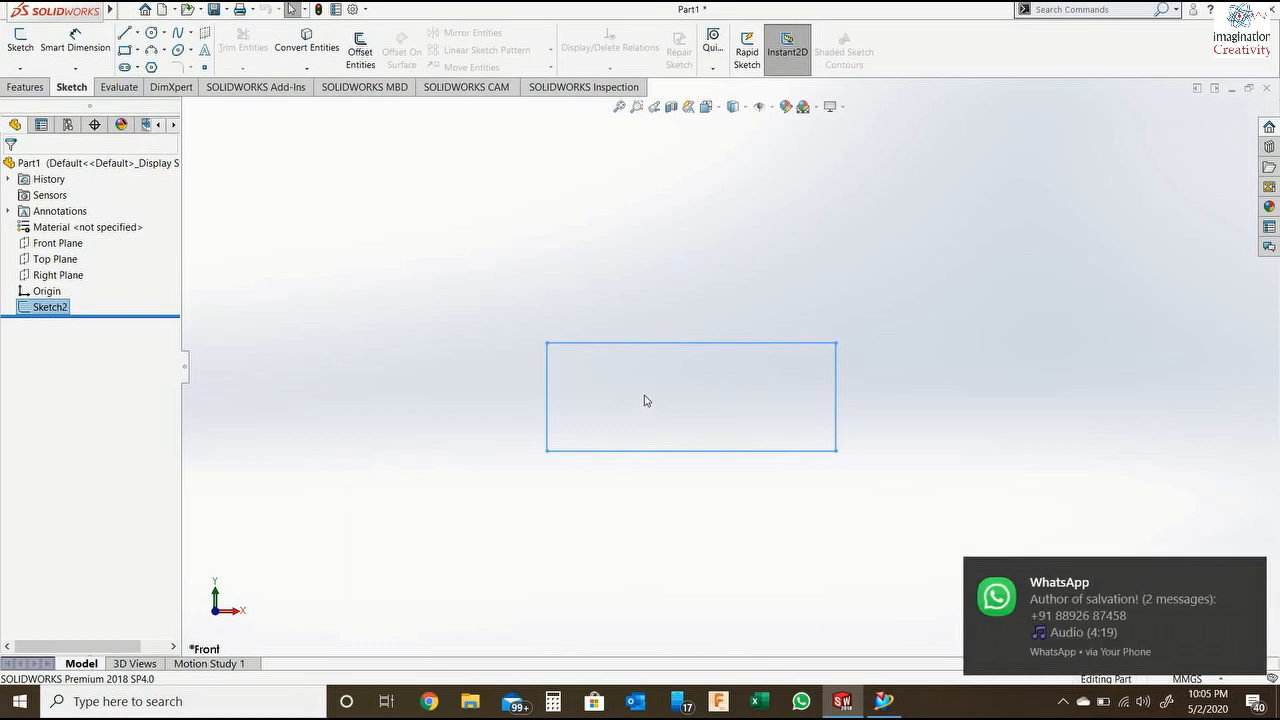
left_click(1249, 575)
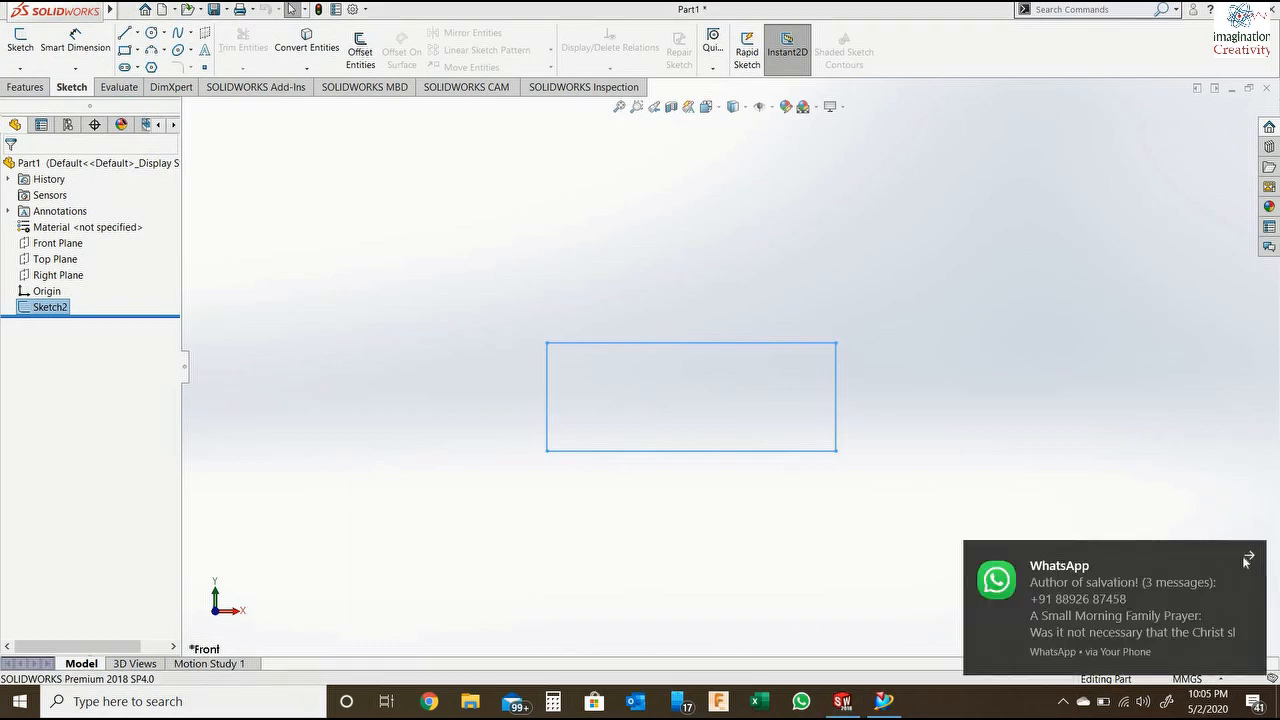
left_click(1247, 559)
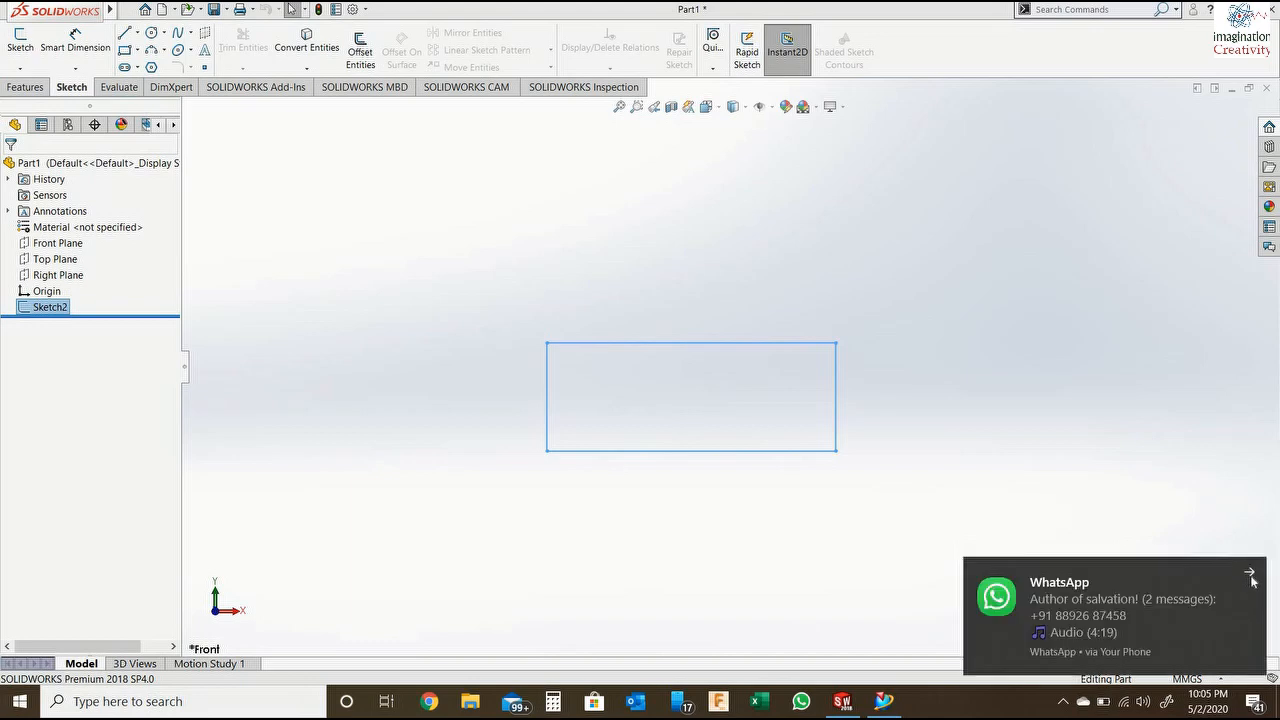
left_click(1250, 575)
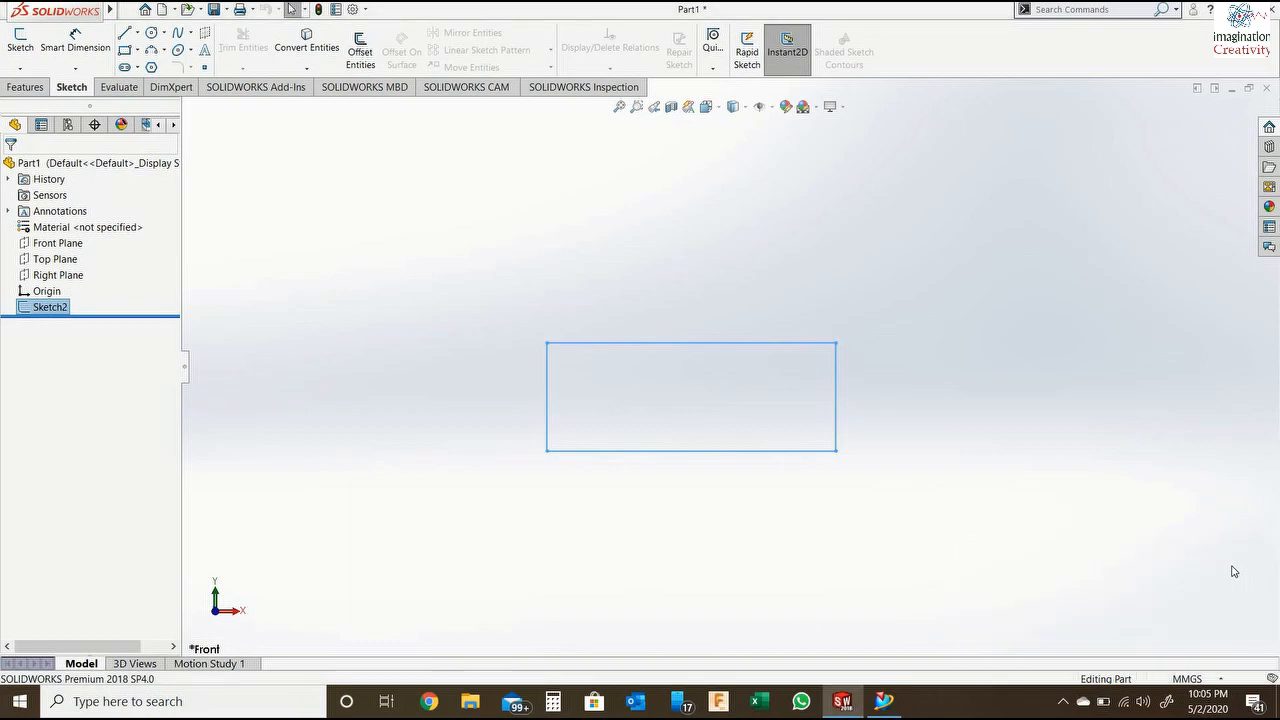